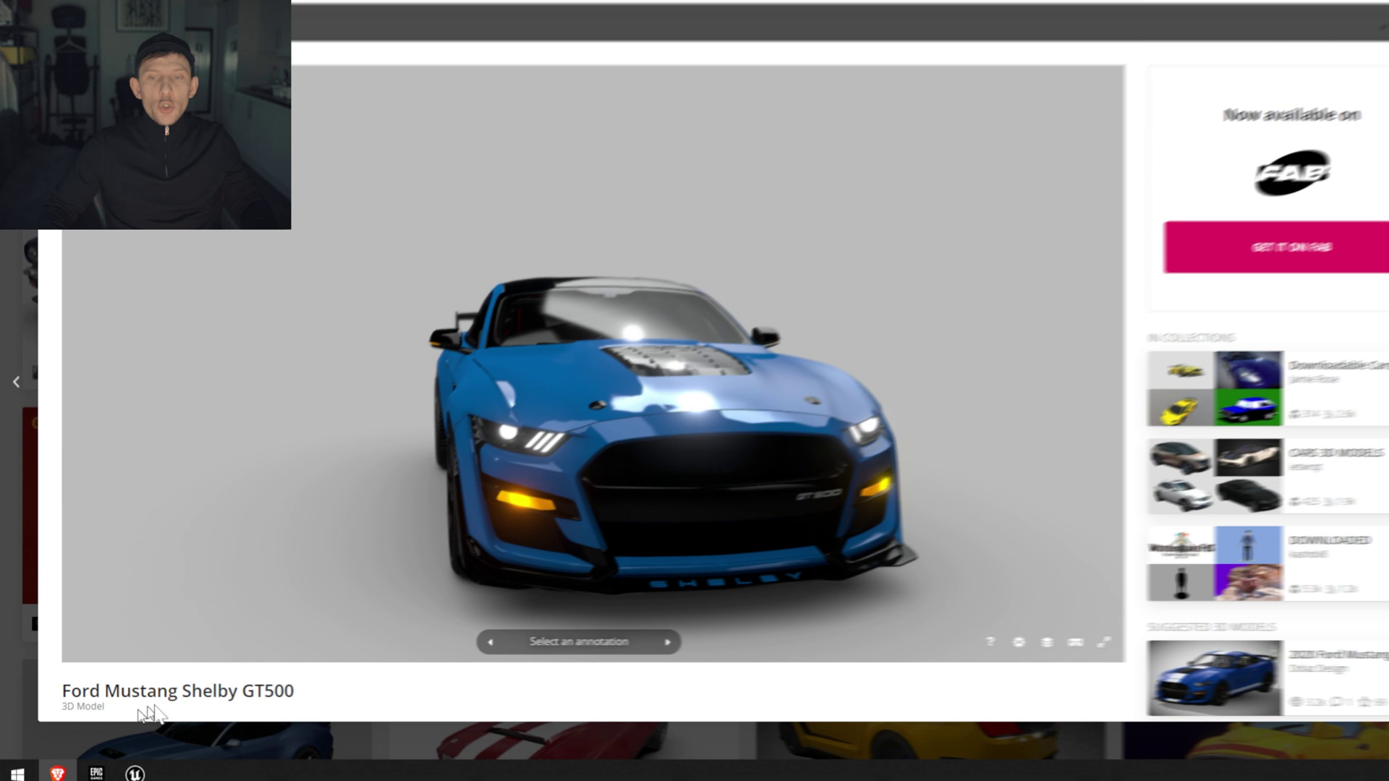
# Examine the Ford Mustang Shelby GT500 model page on Sketchfab, including its download option and 3D preview.
pyautogui.scroll(-3, 442, 713)
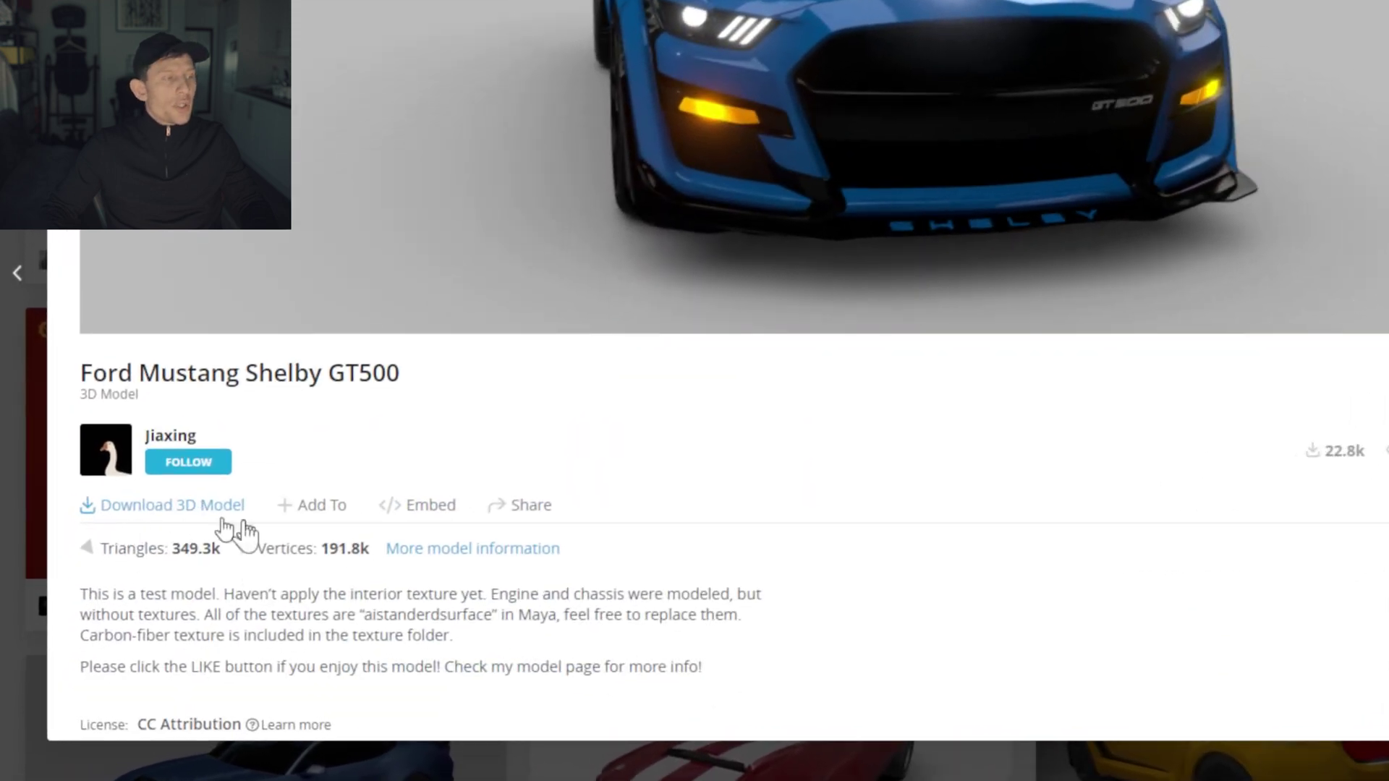
pyautogui.scroll(3, 950, 569)
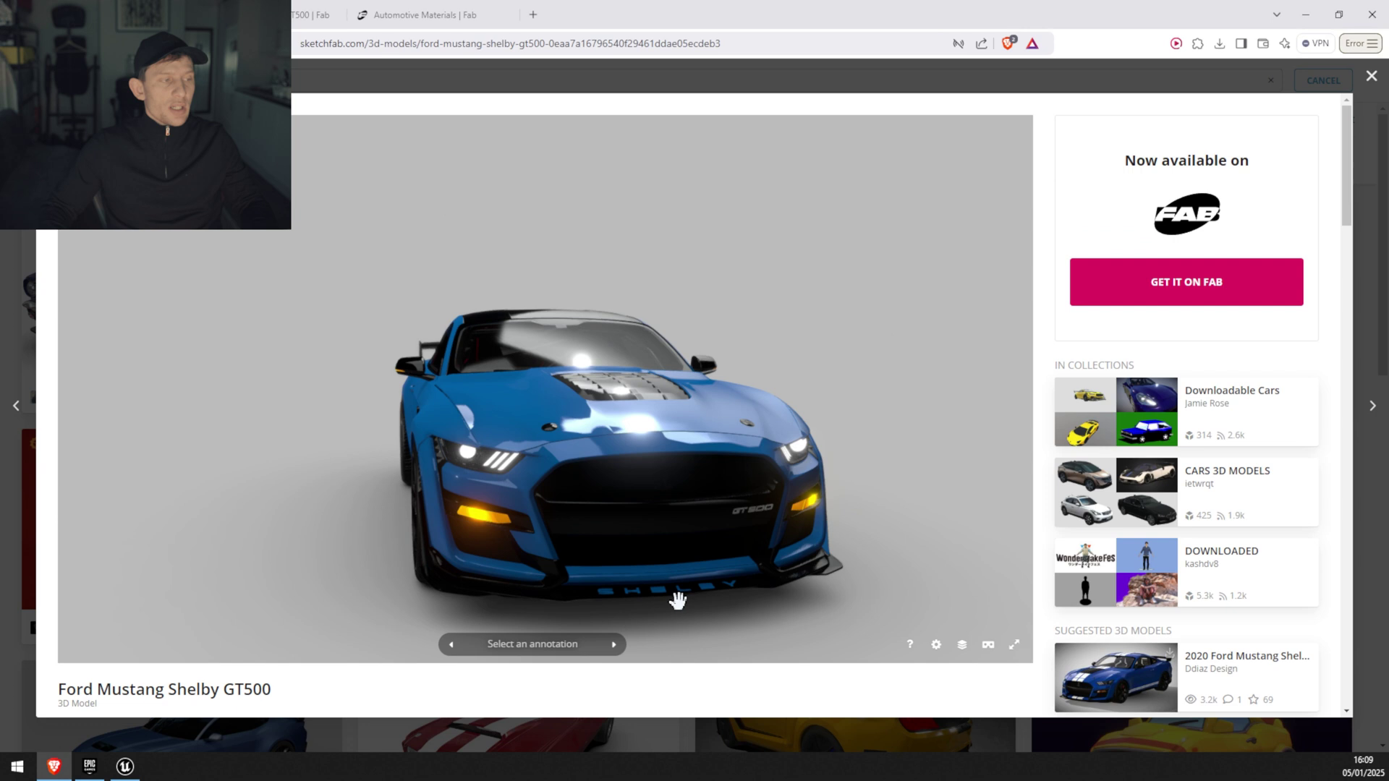
pyautogui.moveTo(542, 445); pyautogui.dragTo(579, 463)
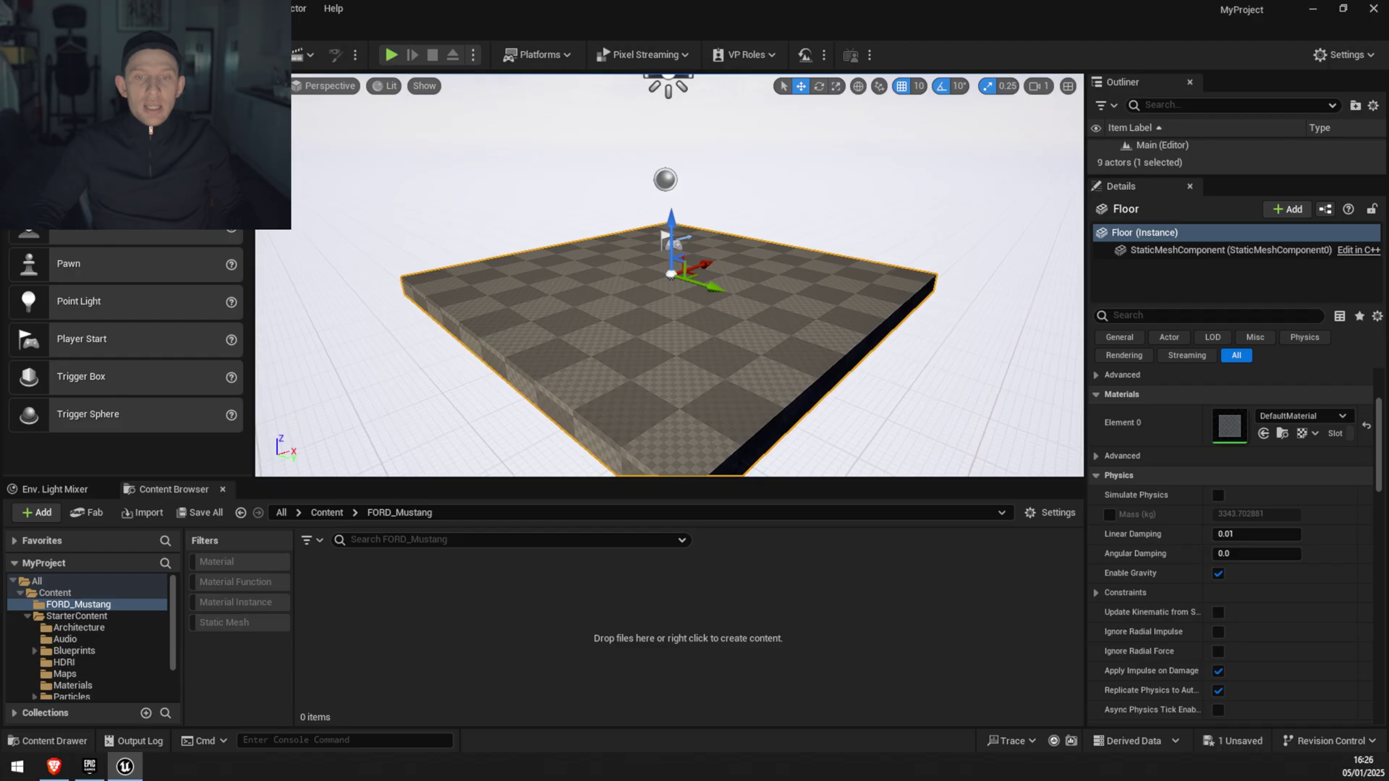
# In Unreal Engine, import the Mustang FBX with combined meshes into the FORD_Mustang folder and place the car on the floor.
pyautogui.keyDown('alt'); pyautogui.moveTo(669, 325); pyautogui.dragTo(716, 331); pyautogui.keyUp('alt')
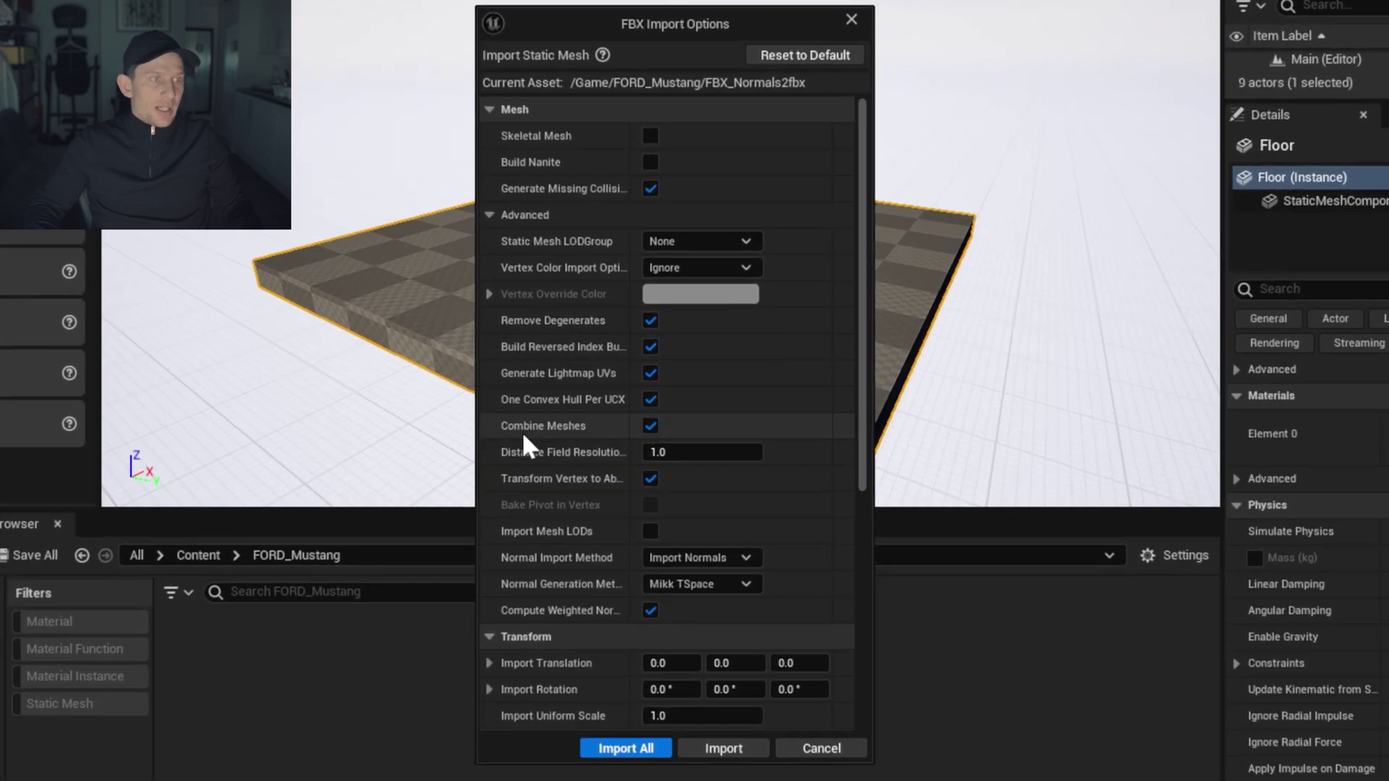
pyautogui.click(629, 748)
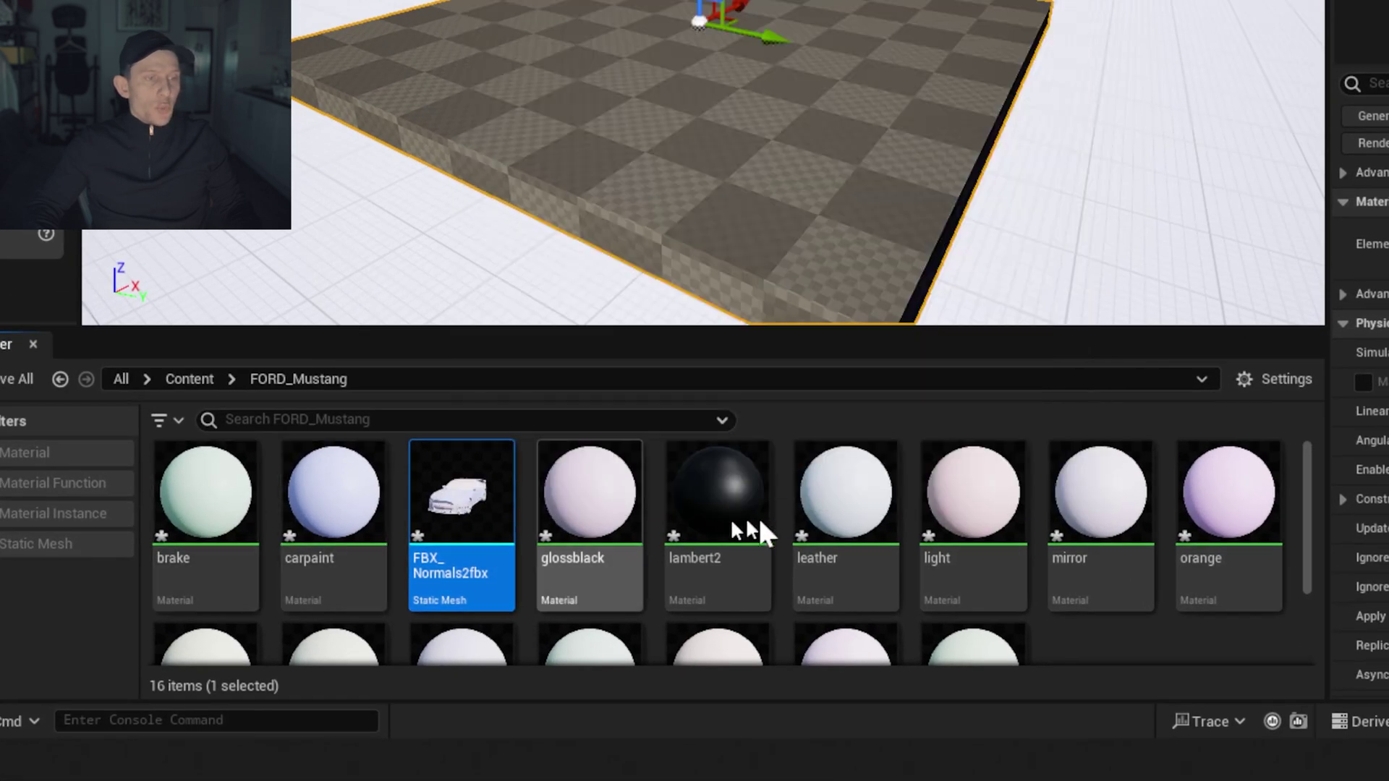
pyautogui.scroll(-1, 1155, 631)
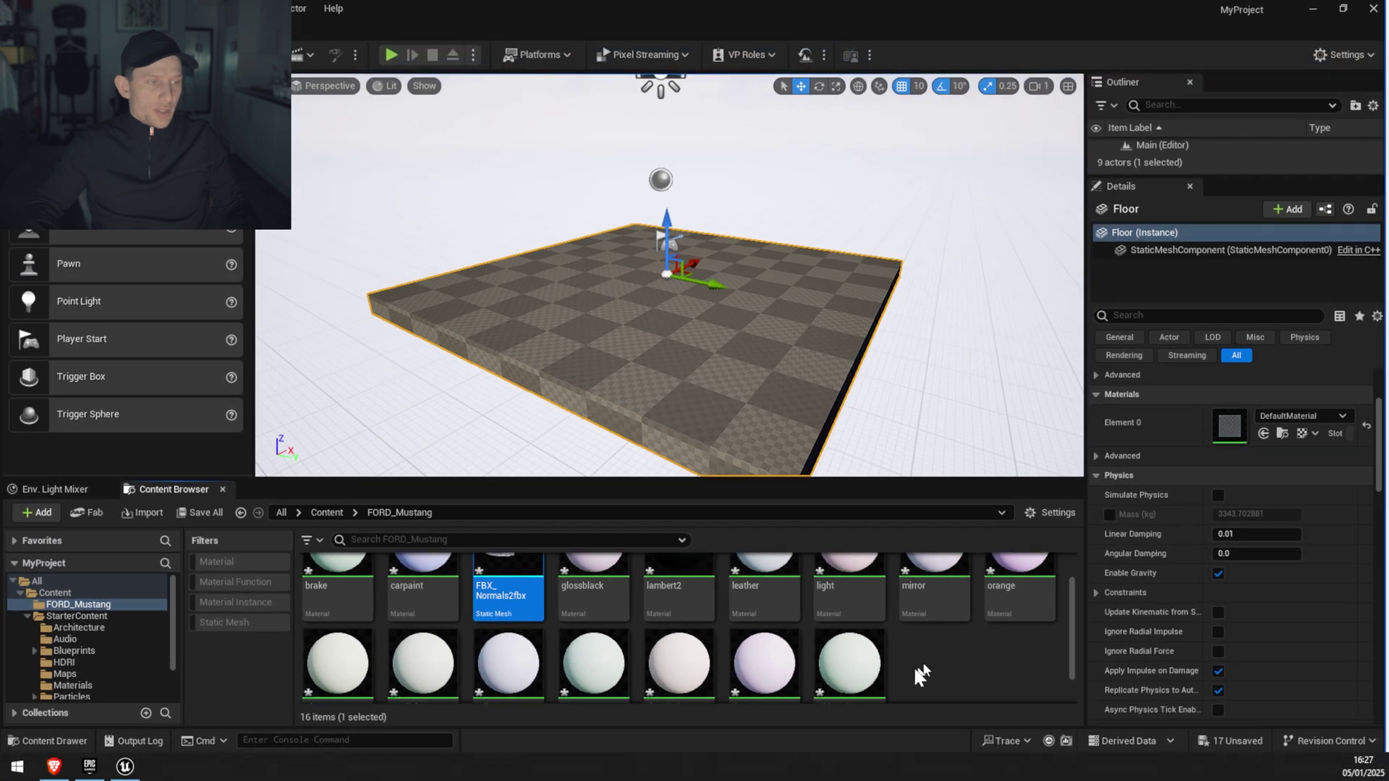
pyautogui.scroll(1, 1074, 619)
pyautogui.moveTo(483, 679); pyautogui.dragTo(535, 343)
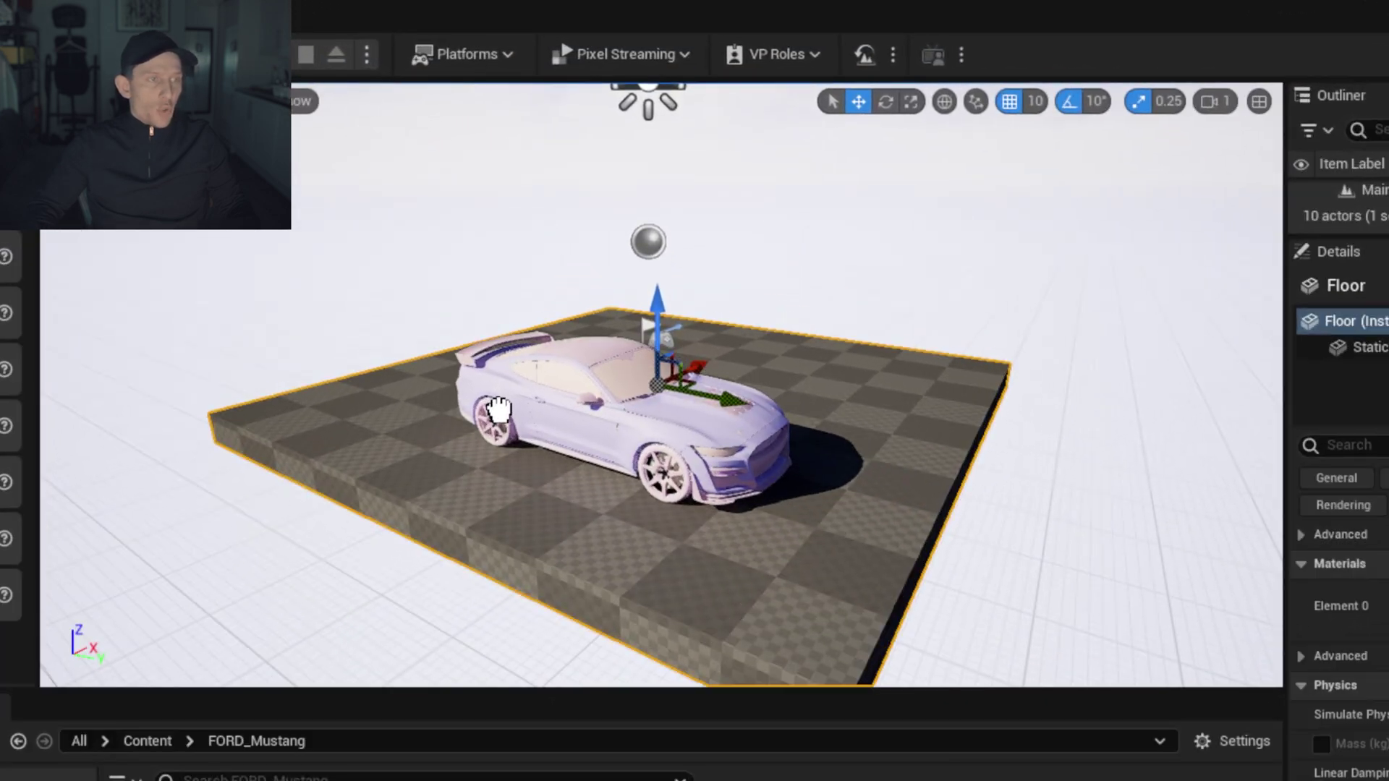
pyautogui.click(499, 410)
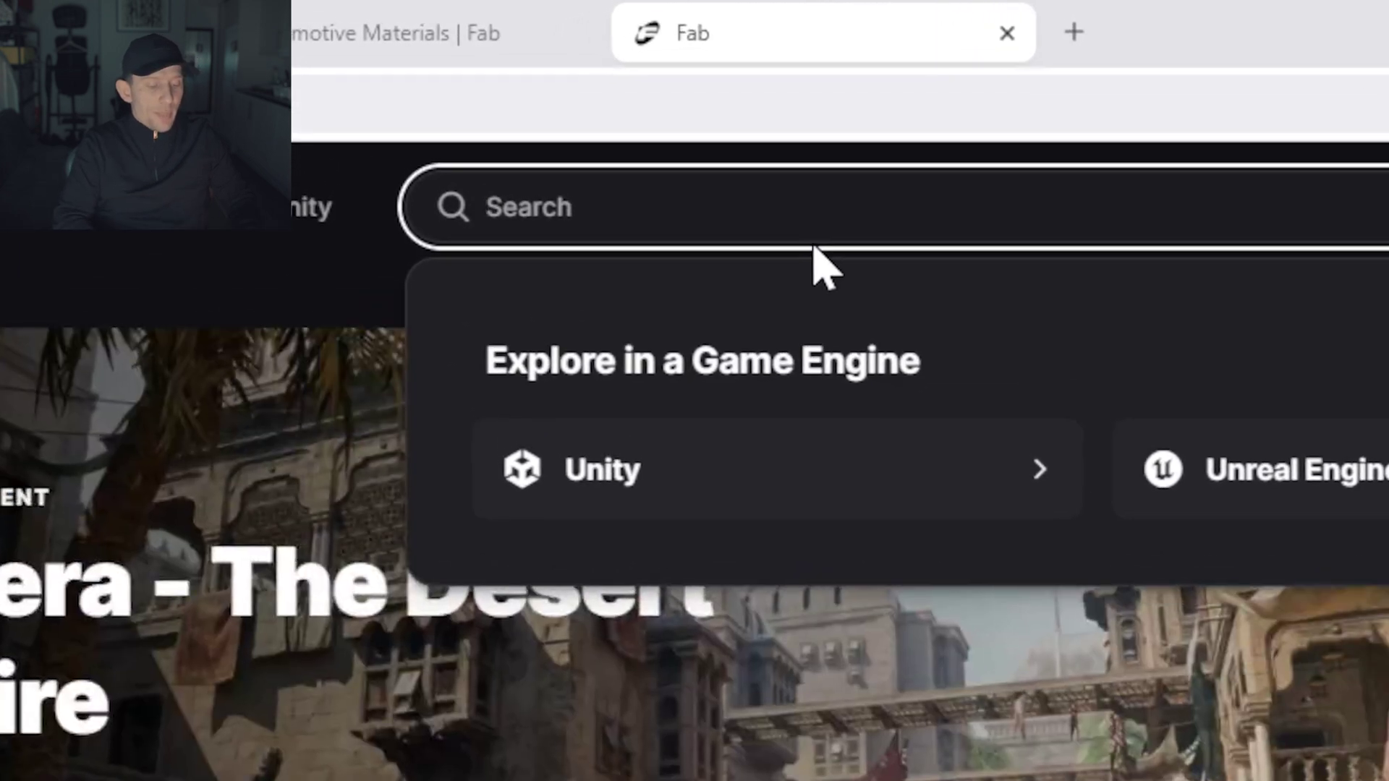
# Search Fab for "automotive" and start the download of the Automotive Materials pack by Epic Games.
pyautogui.write('automotive')
pyautogui.press('Return')
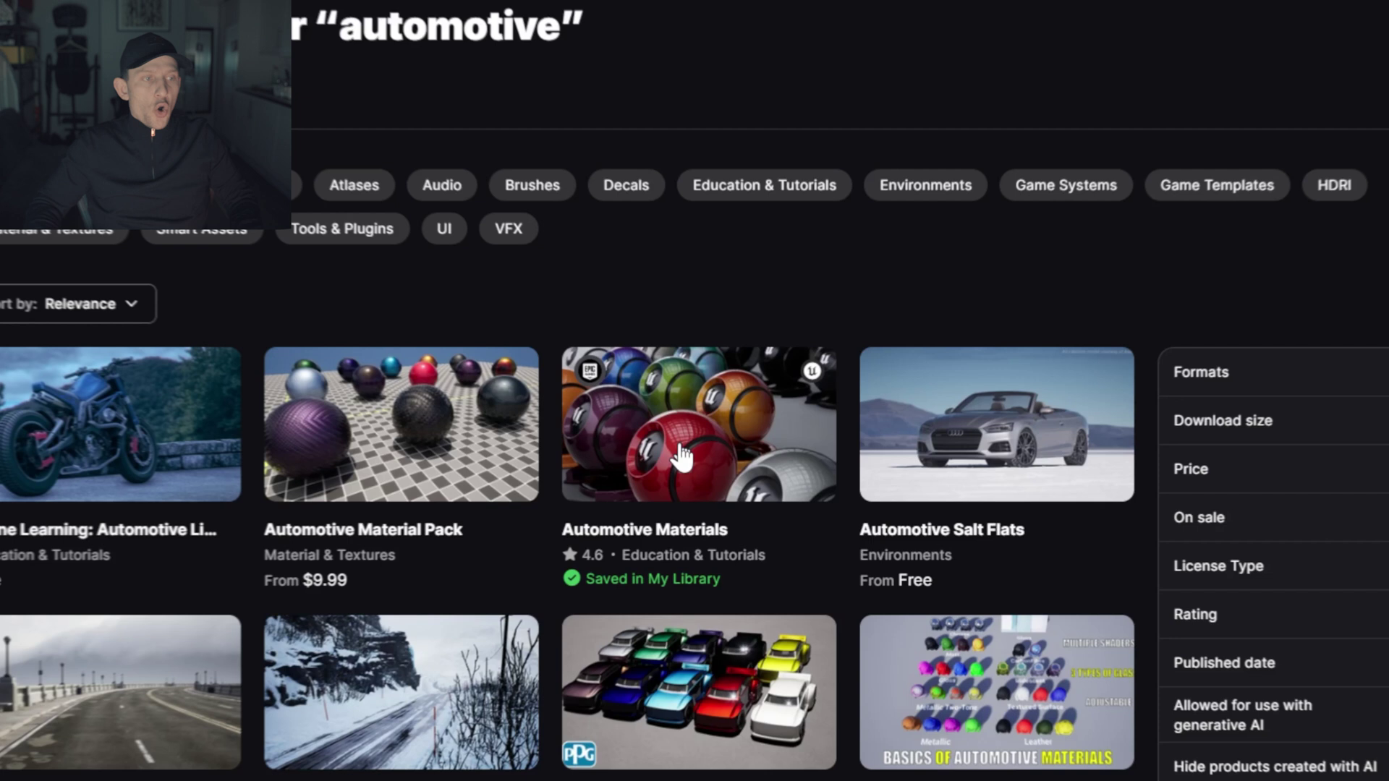
pyautogui.click(673, 452)
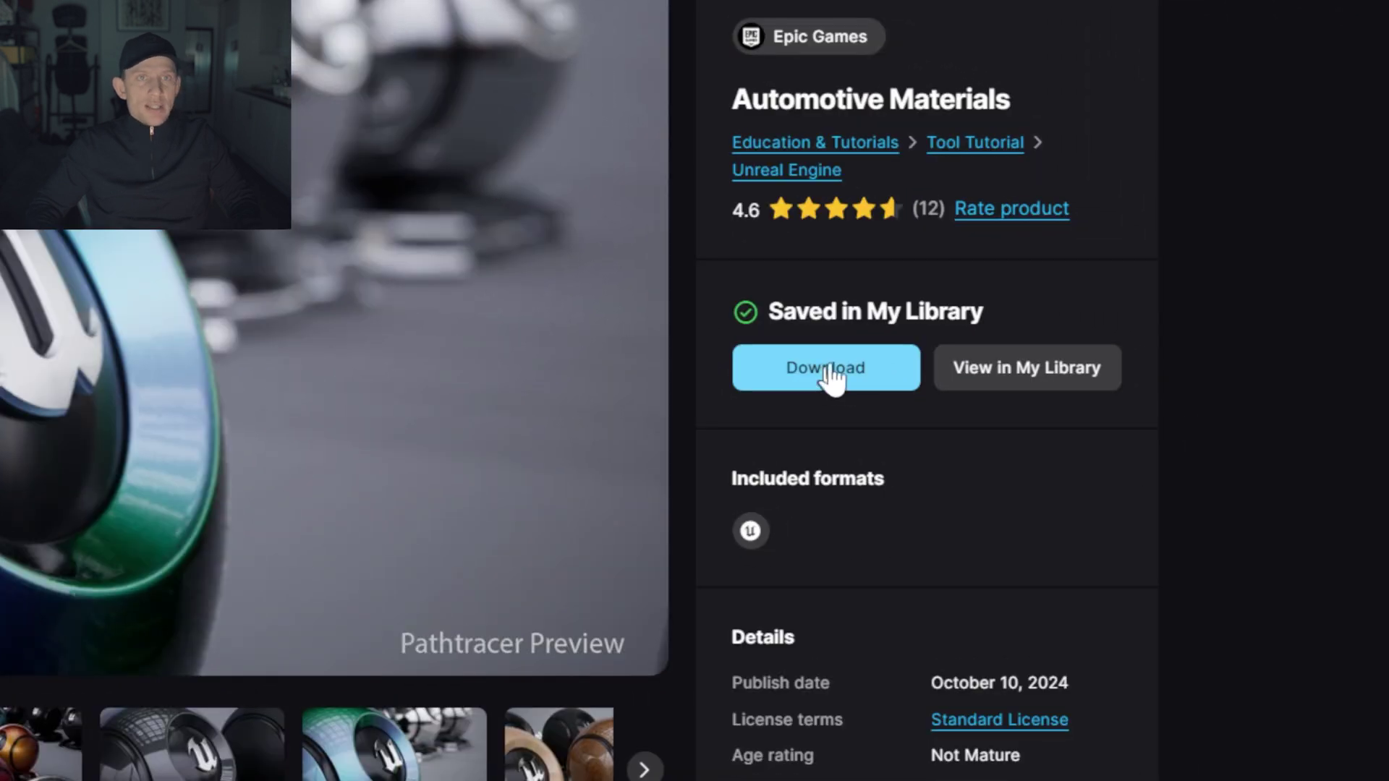
pyautogui.click(828, 370)
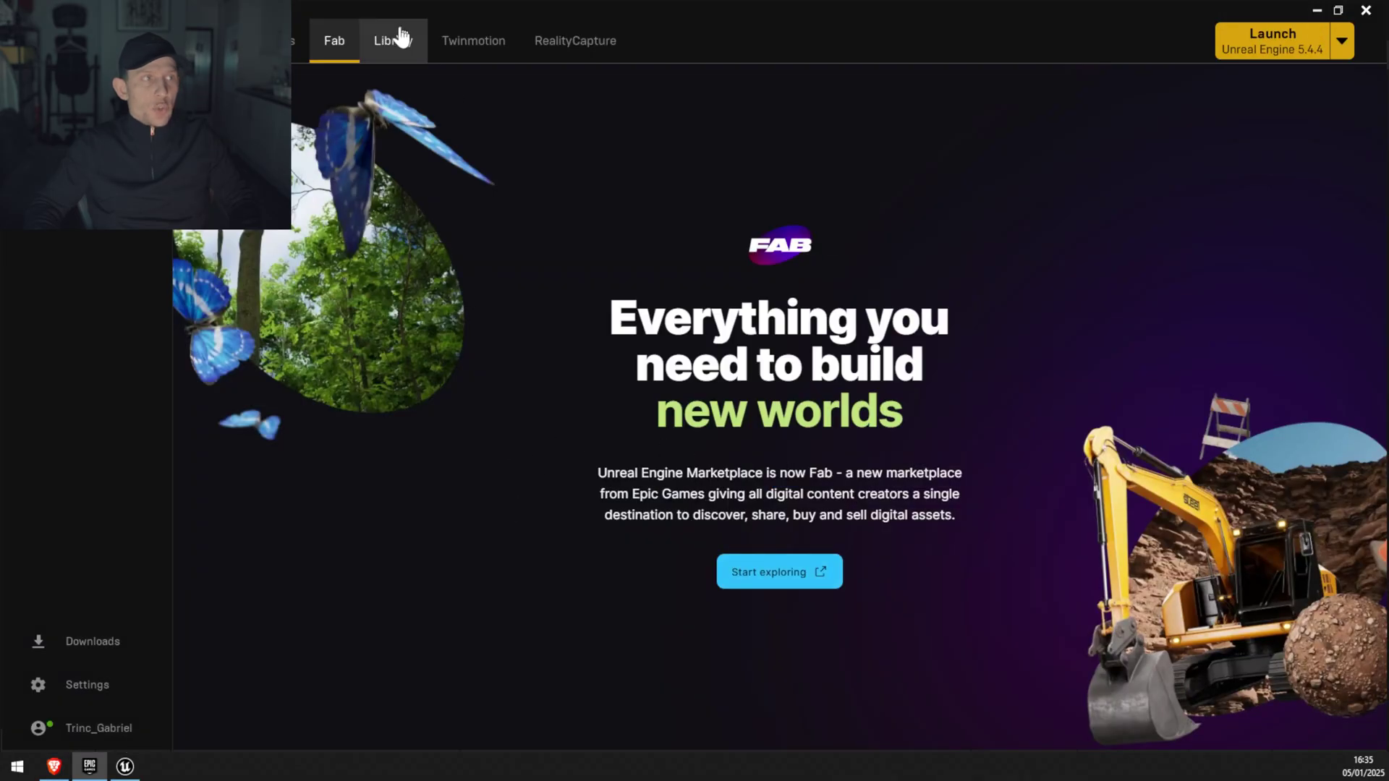
# From the Epic Games Launcher library, add Automotive Materials to MyProject, showing all projects and choosing asset version 5.1.
pyautogui.click(395, 40)
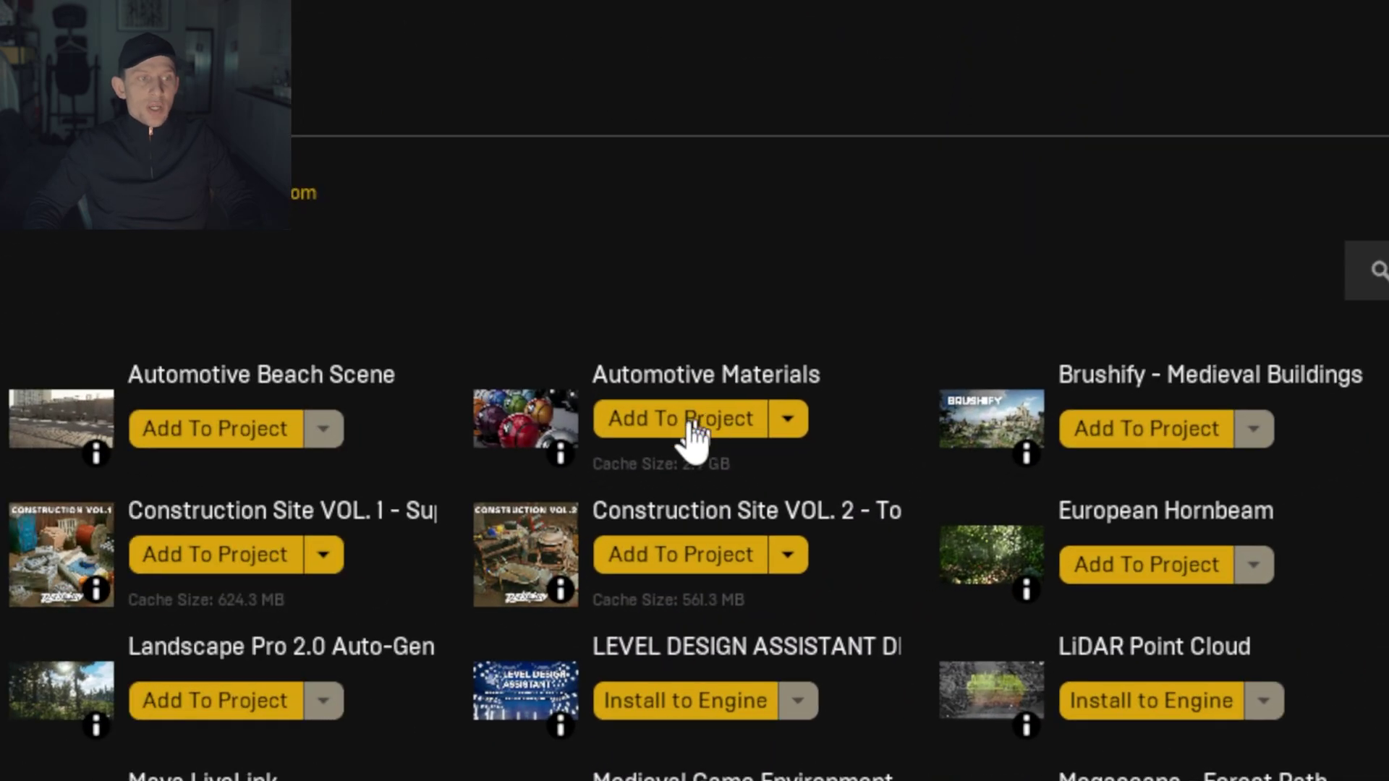
pyautogui.click(716, 434)
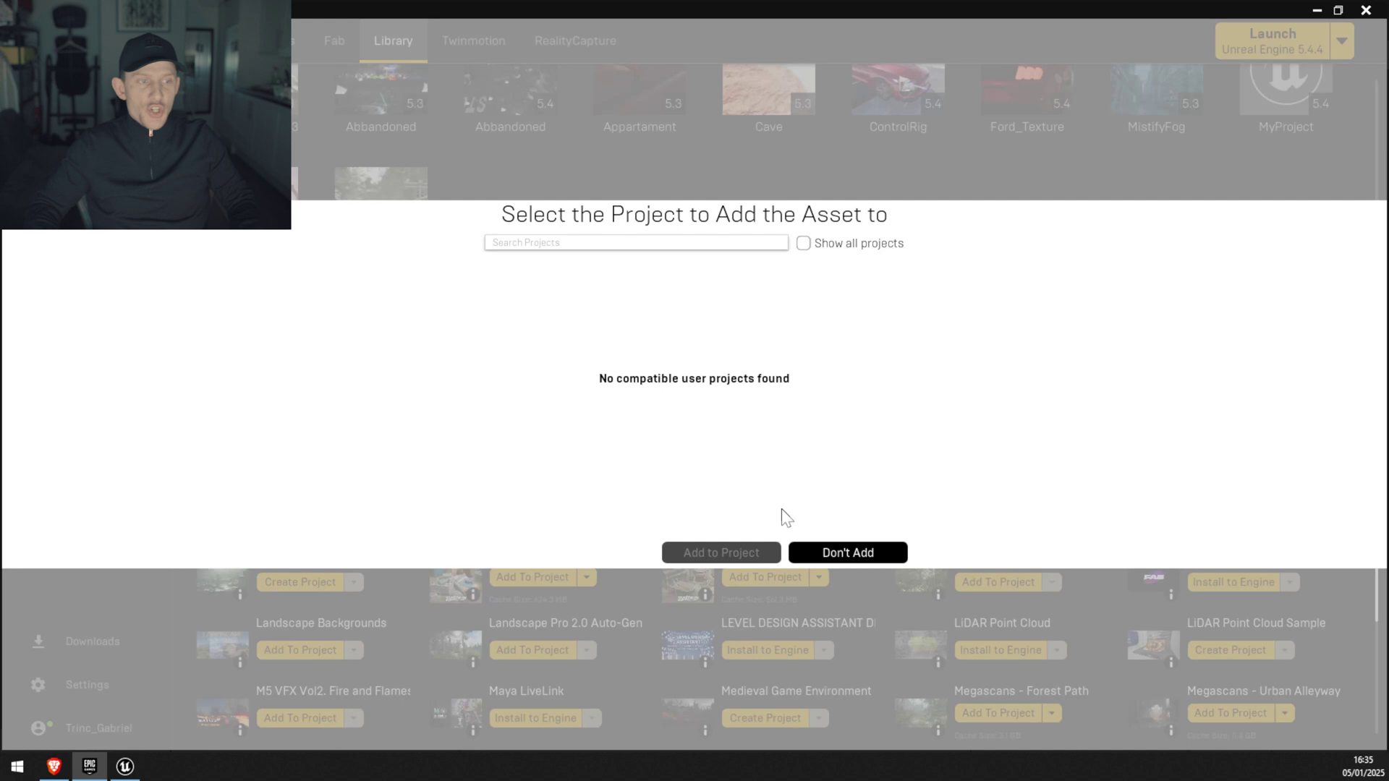
pyautogui.click(800, 243)
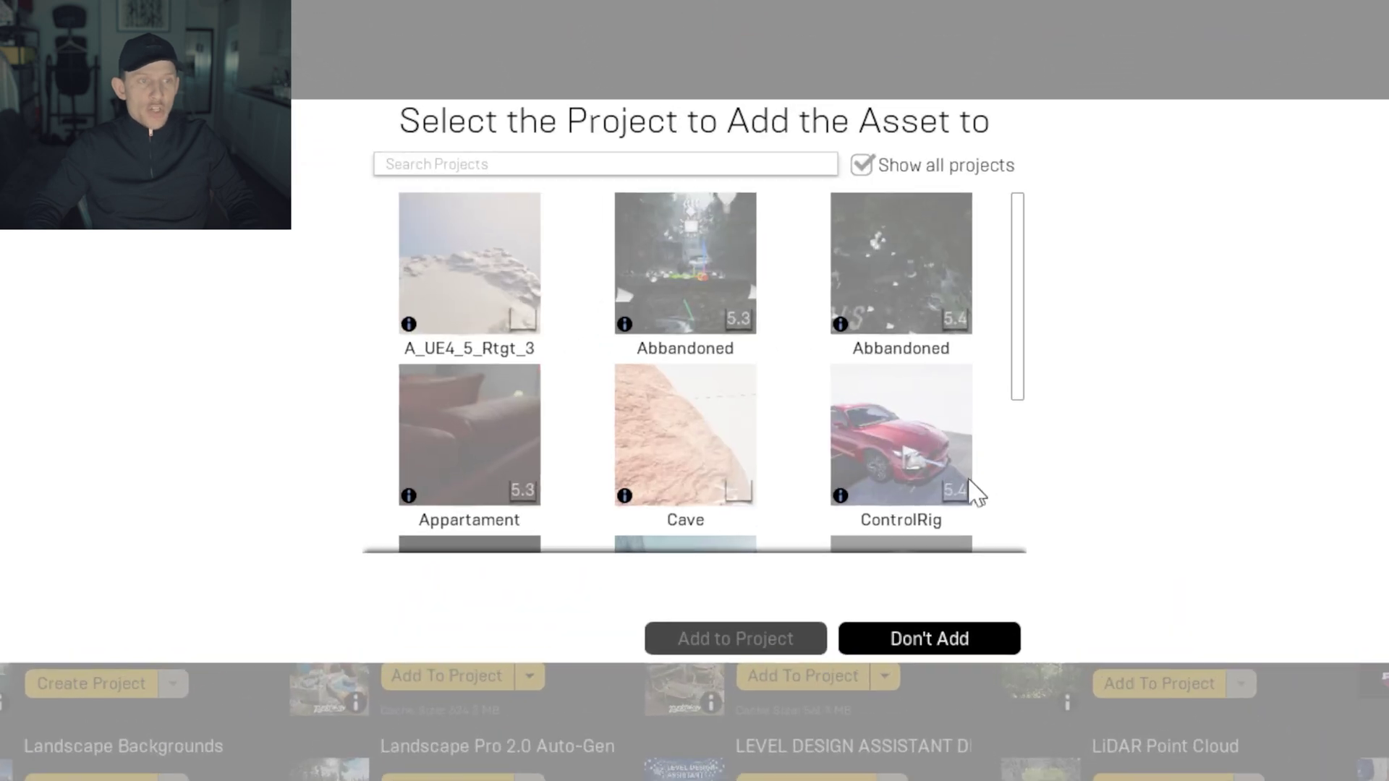
pyautogui.scroll(-3, 969, 484)
pyautogui.click(897, 325)
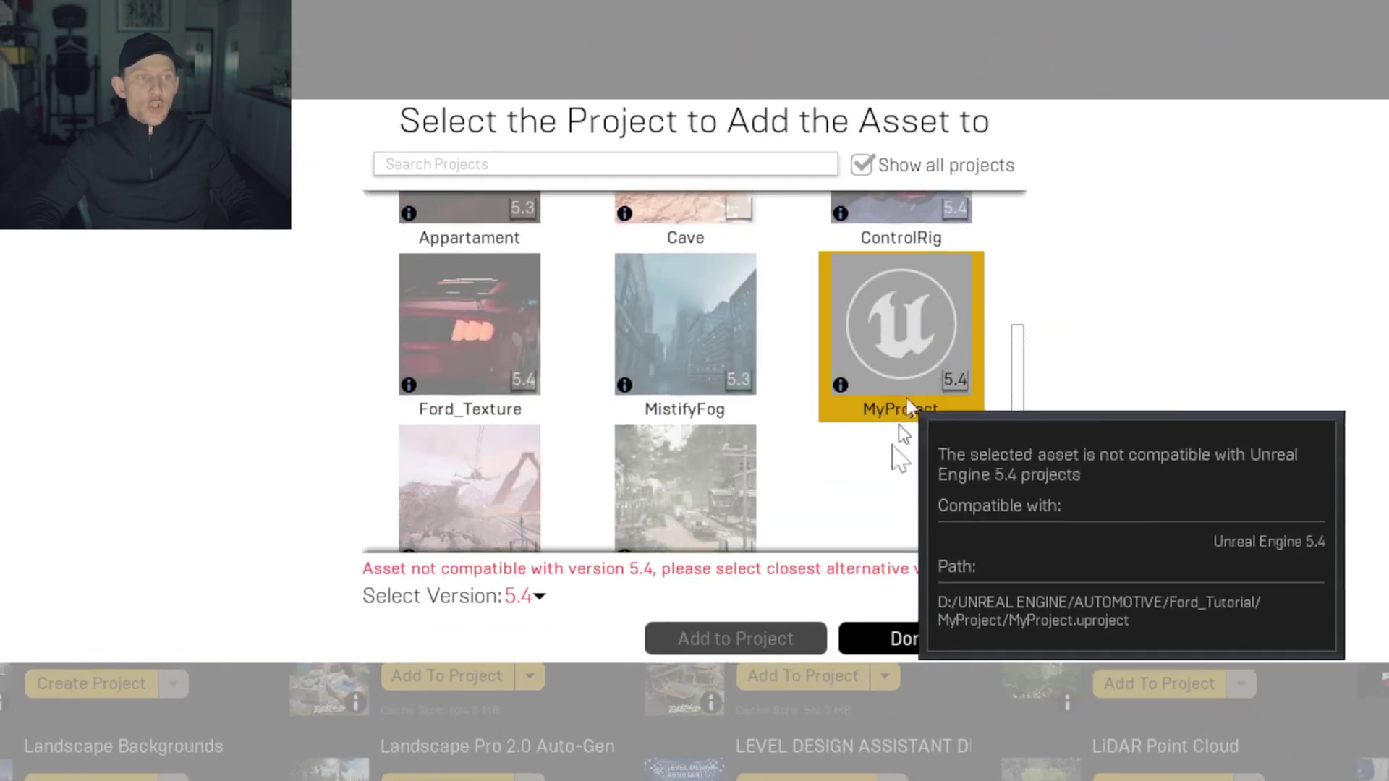
pyautogui.click(532, 596)
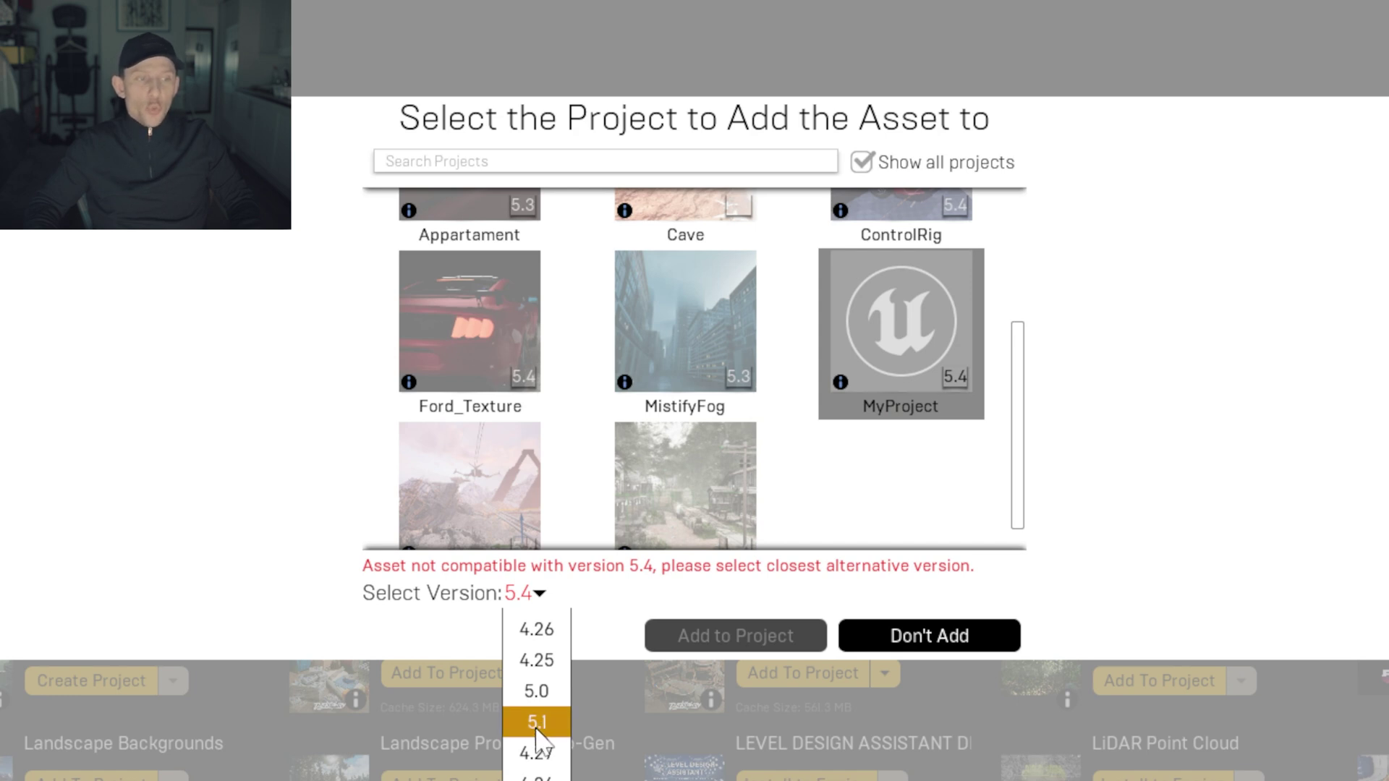
pyautogui.click(537, 725)
pyautogui.click(735, 636)
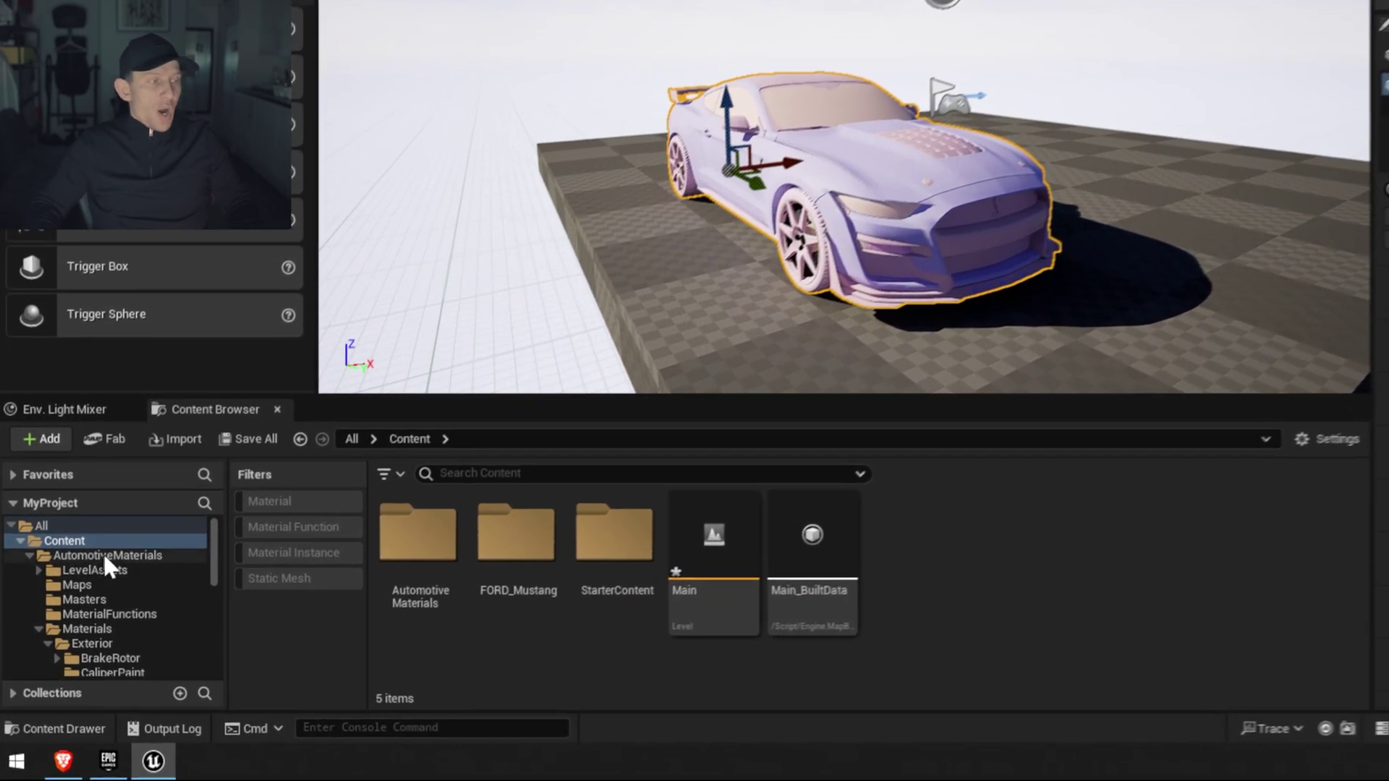
# In Unreal Engine, examine the AutomotiveMaterials content, including the Exterior folder's CarPaint and Decals materials and the Interior folder.
pyautogui.click(101, 577)
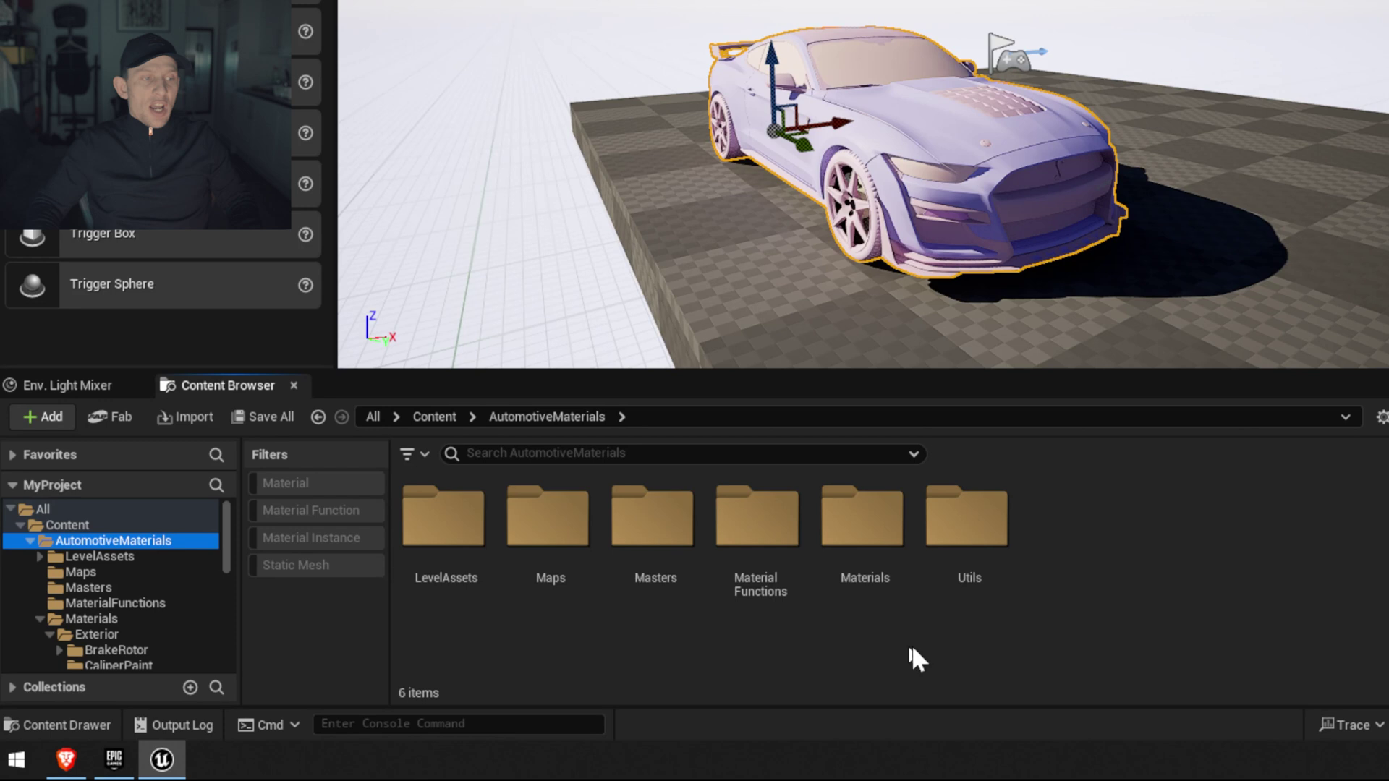
pyautogui.doubleClick(861, 530)
pyautogui.doubleClick(446, 515)
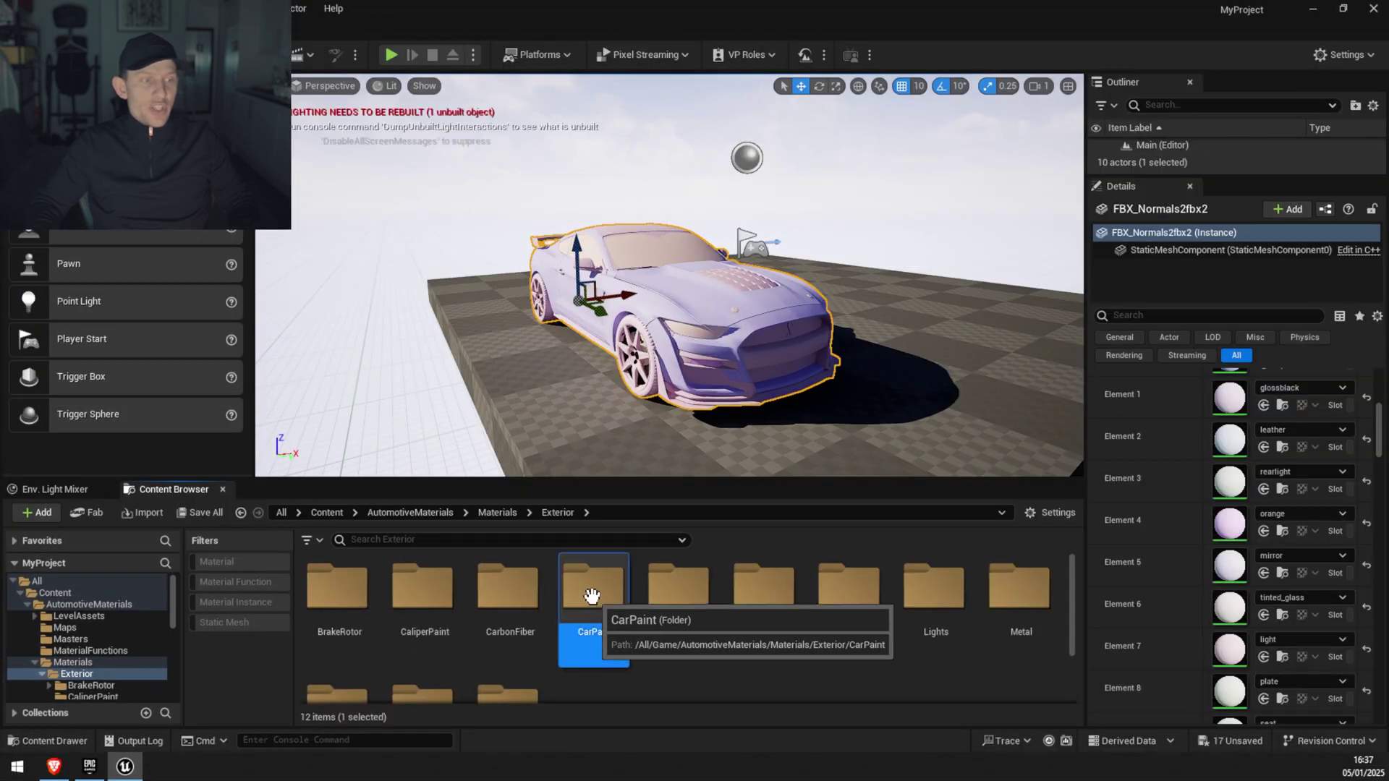
pyautogui.doubleClick(592, 595)
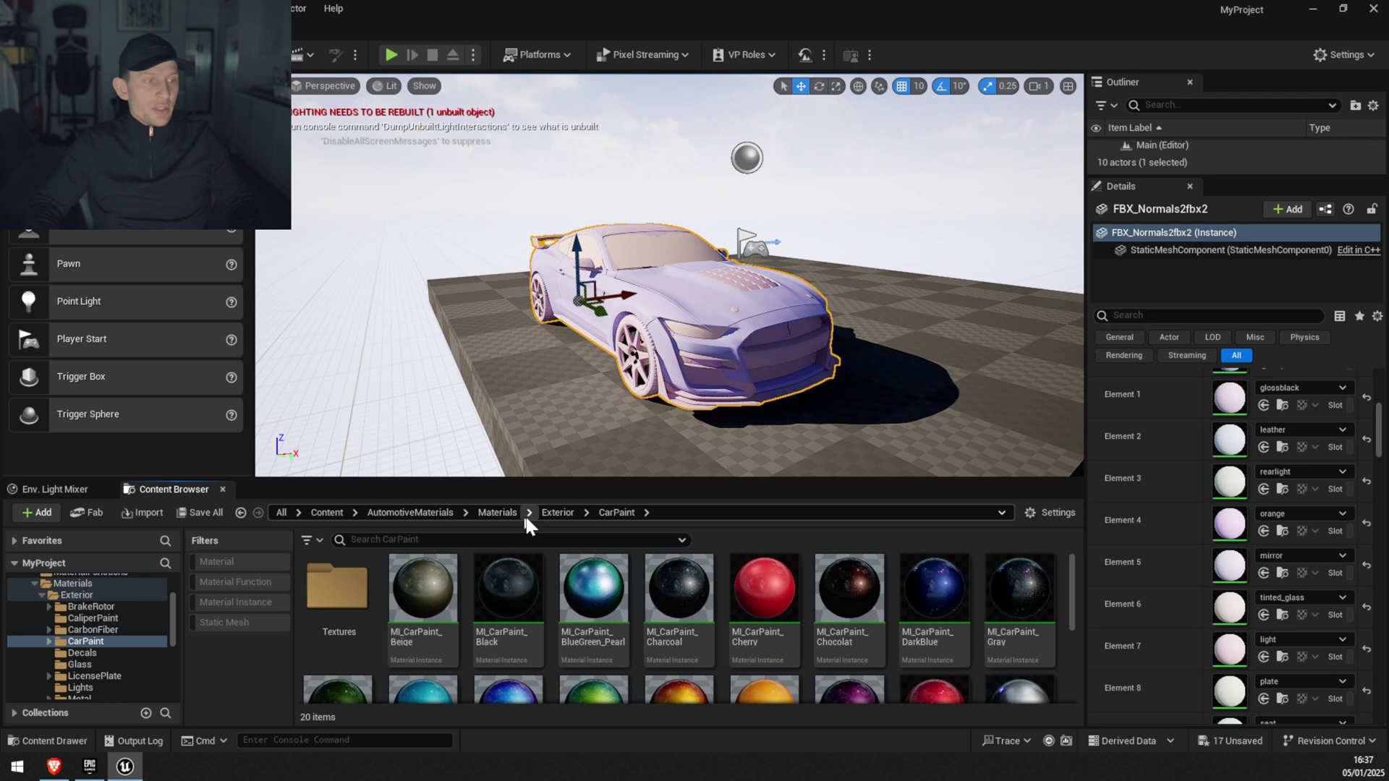
pyautogui.click(556, 512)
pyautogui.doubleClick(670, 595)
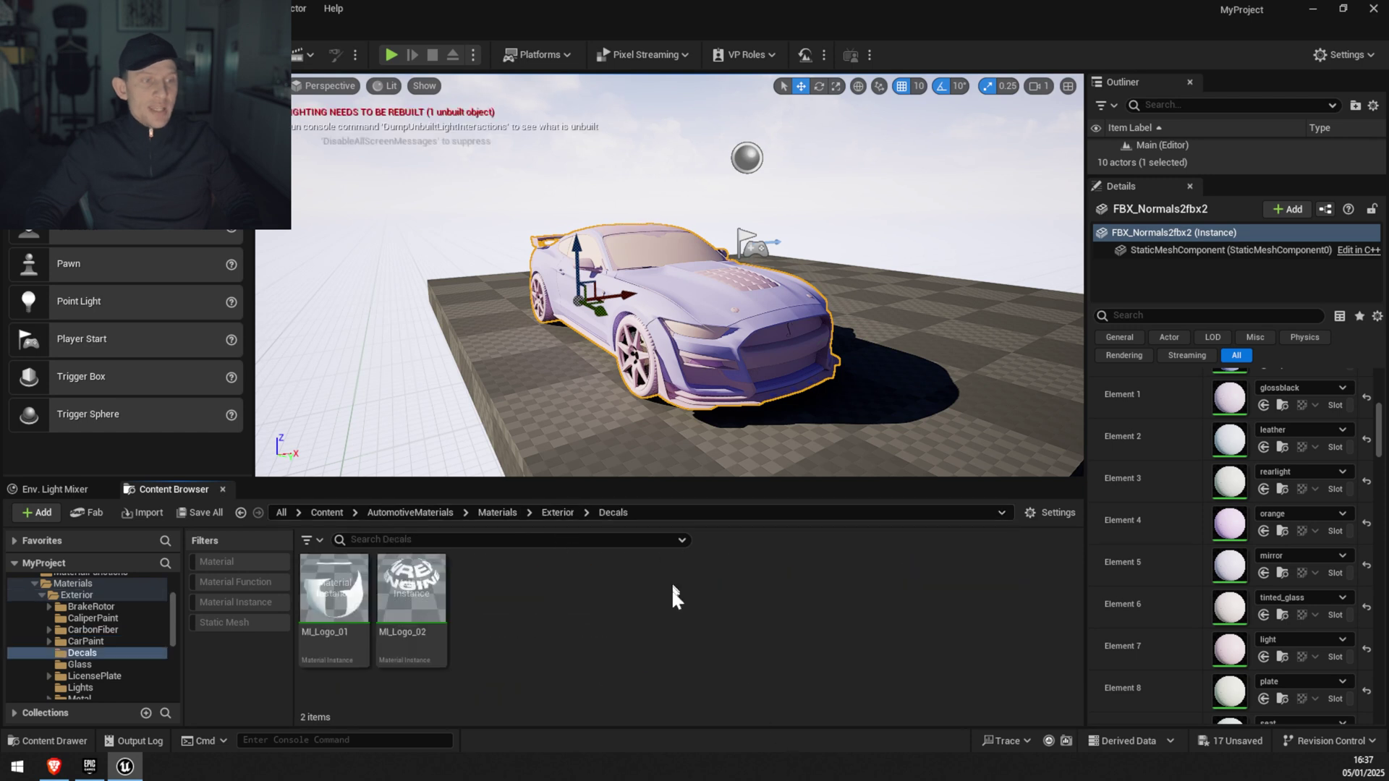
pyautogui.click(556, 512)
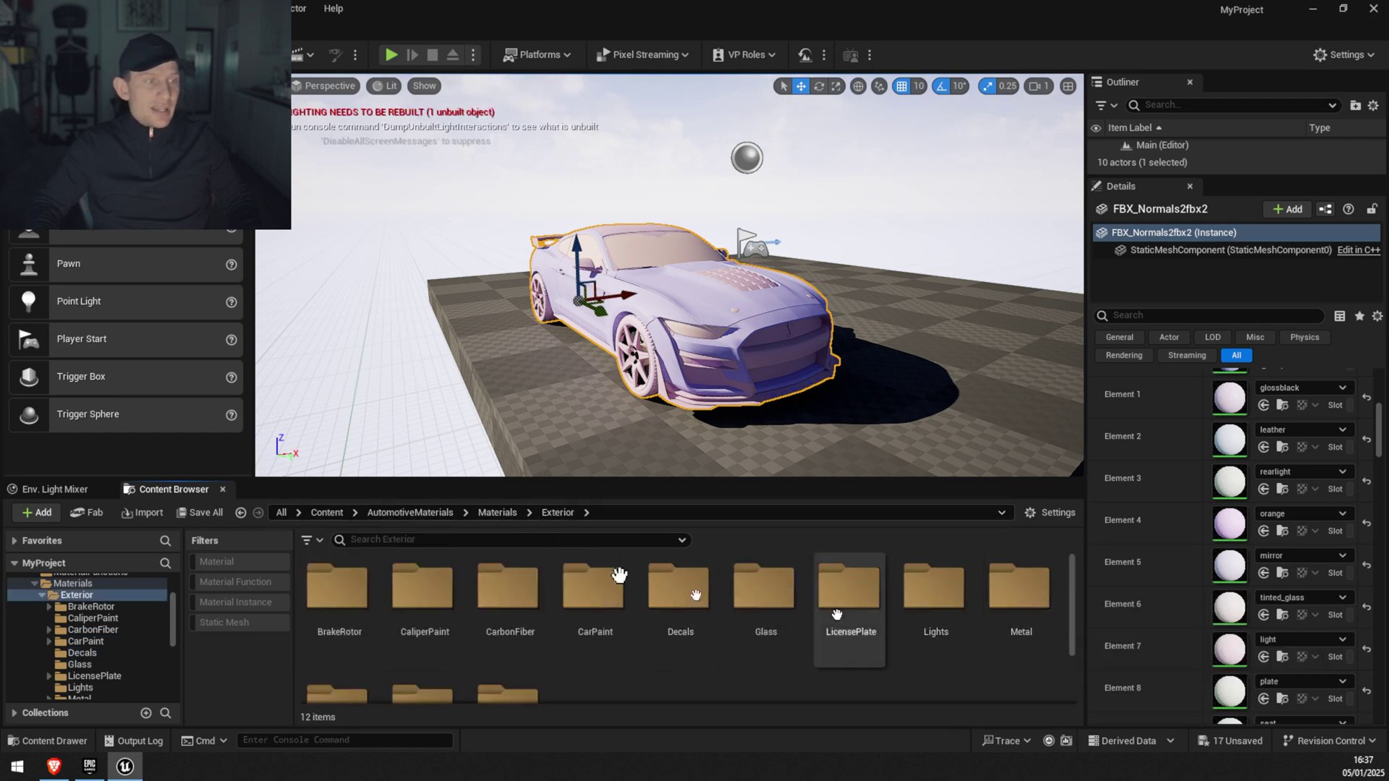
pyautogui.click(509, 515)
pyautogui.doubleClick(401, 581)
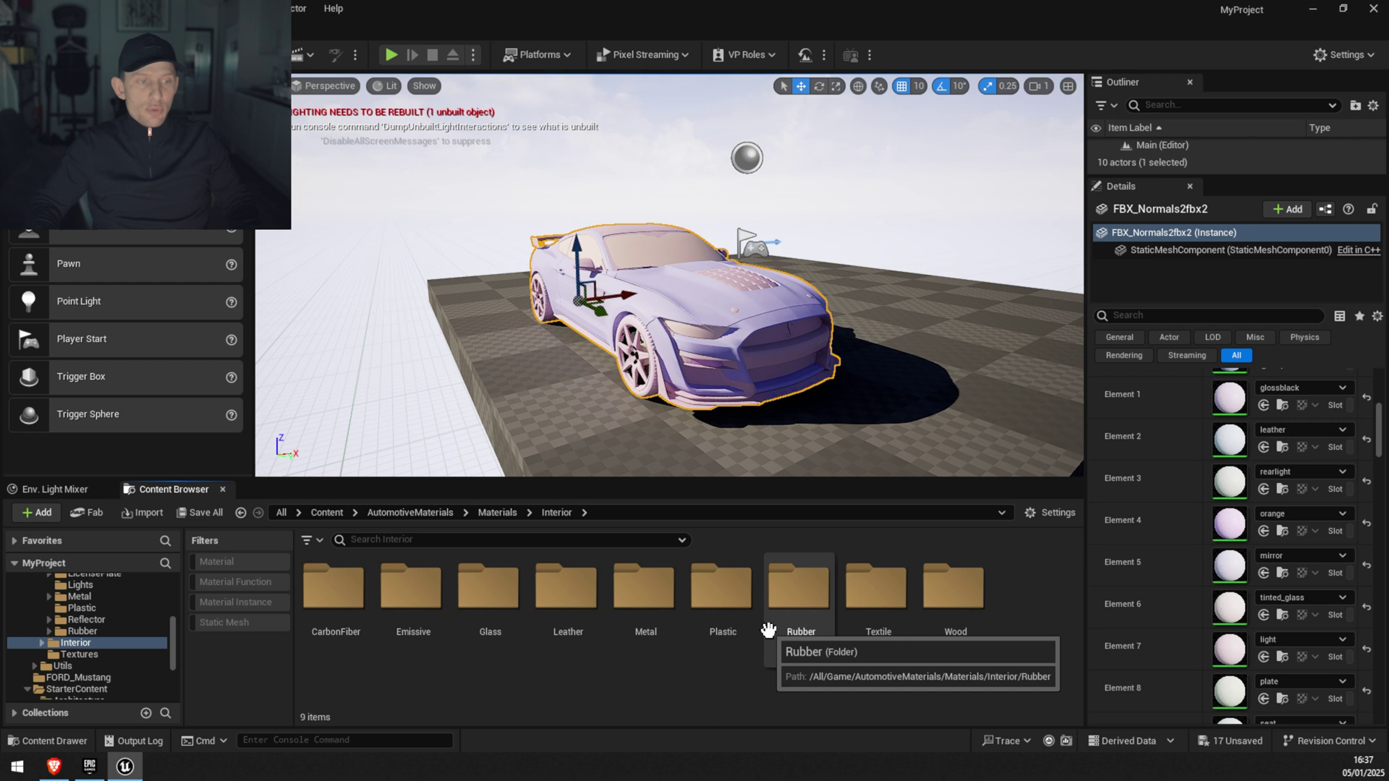
pyautogui.click(409, 513)
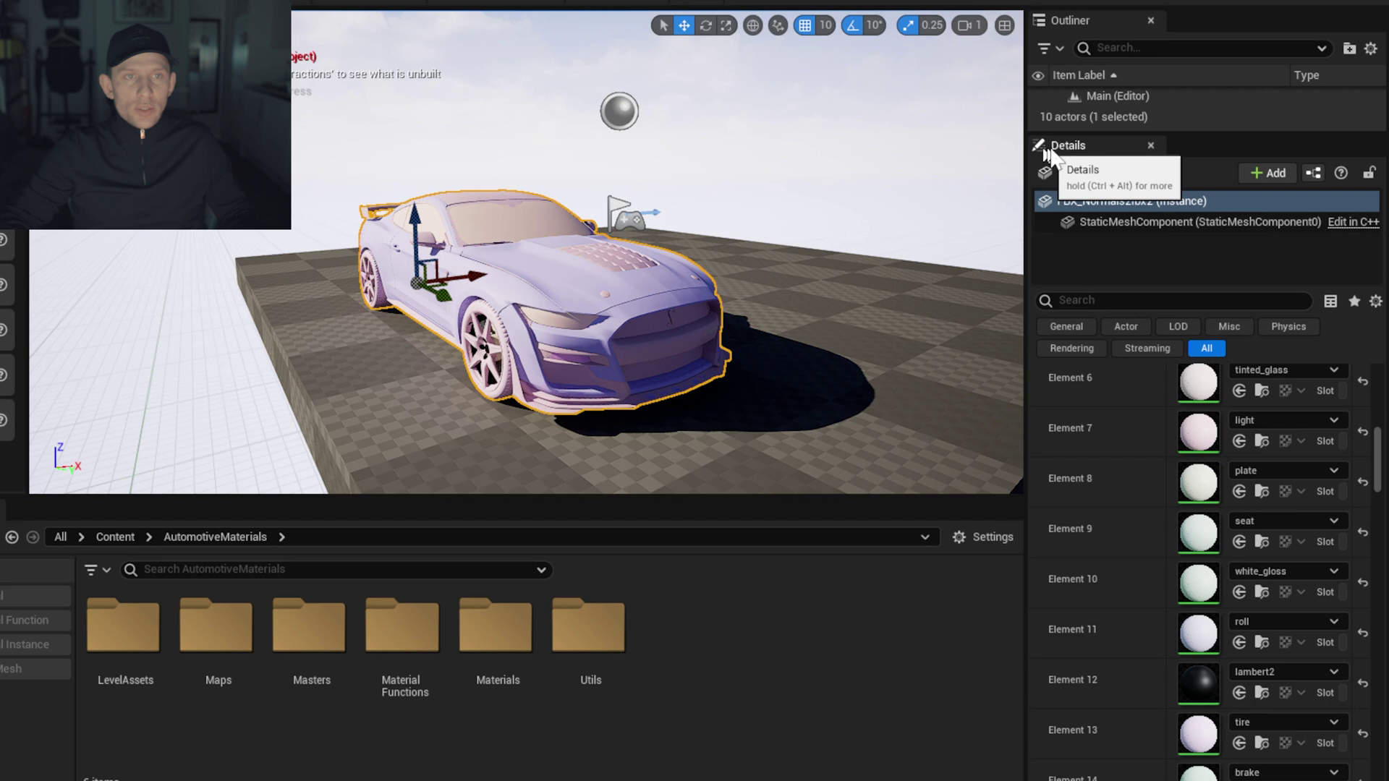
# Assign MI_CarPaint_Cherry from the Exterior CarPaint materials to the car's carpaint slot, Element 0.
pyautogui.scroll(5, 1140, 593)
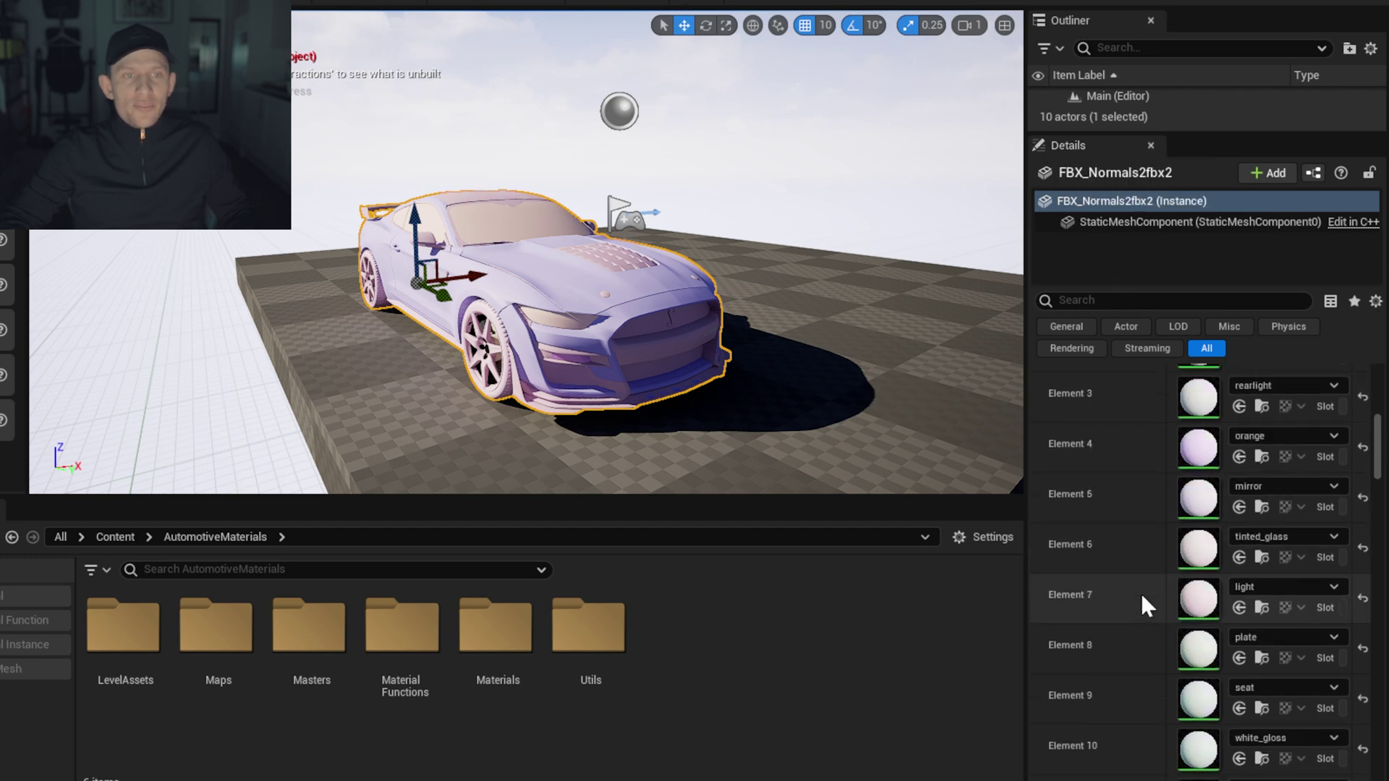
pyautogui.scroll(1, 1097, 462)
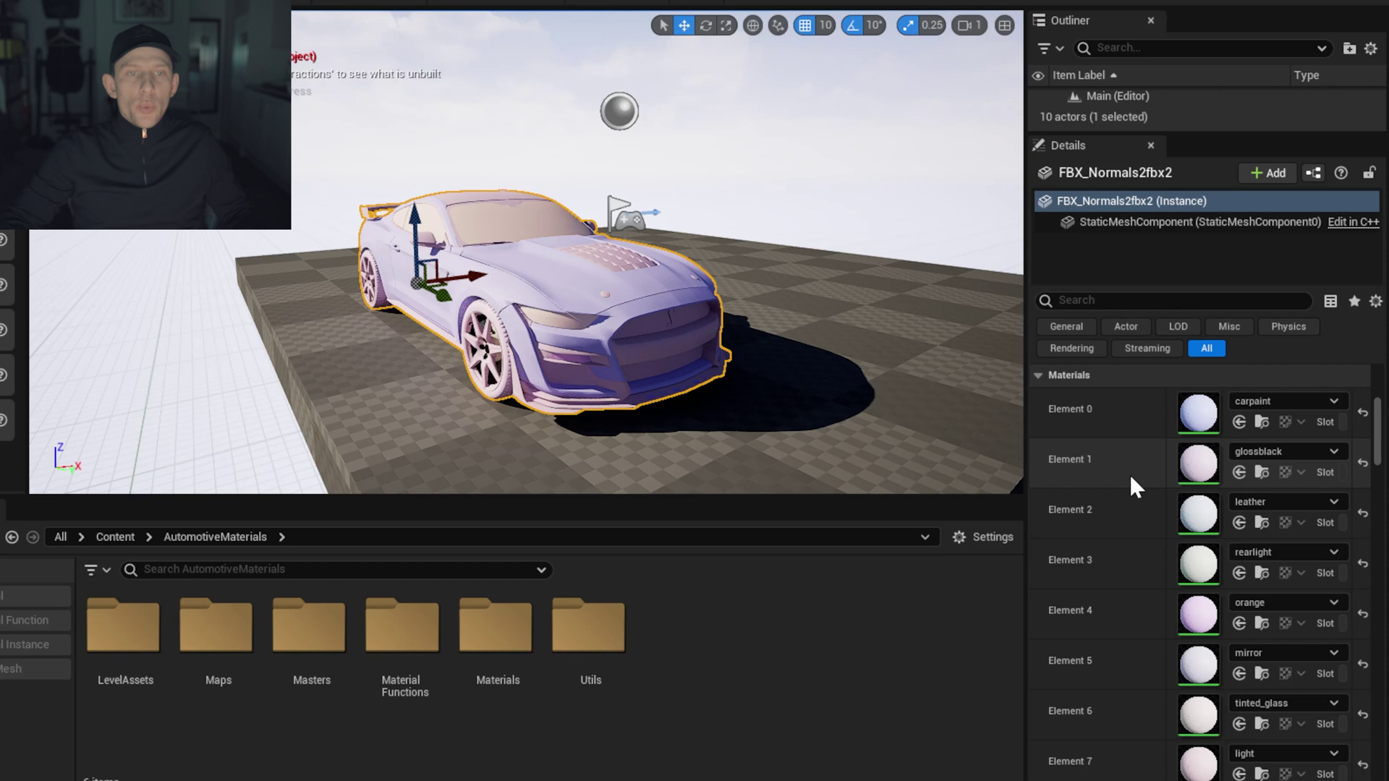
pyautogui.scroll(3, 1130, 473)
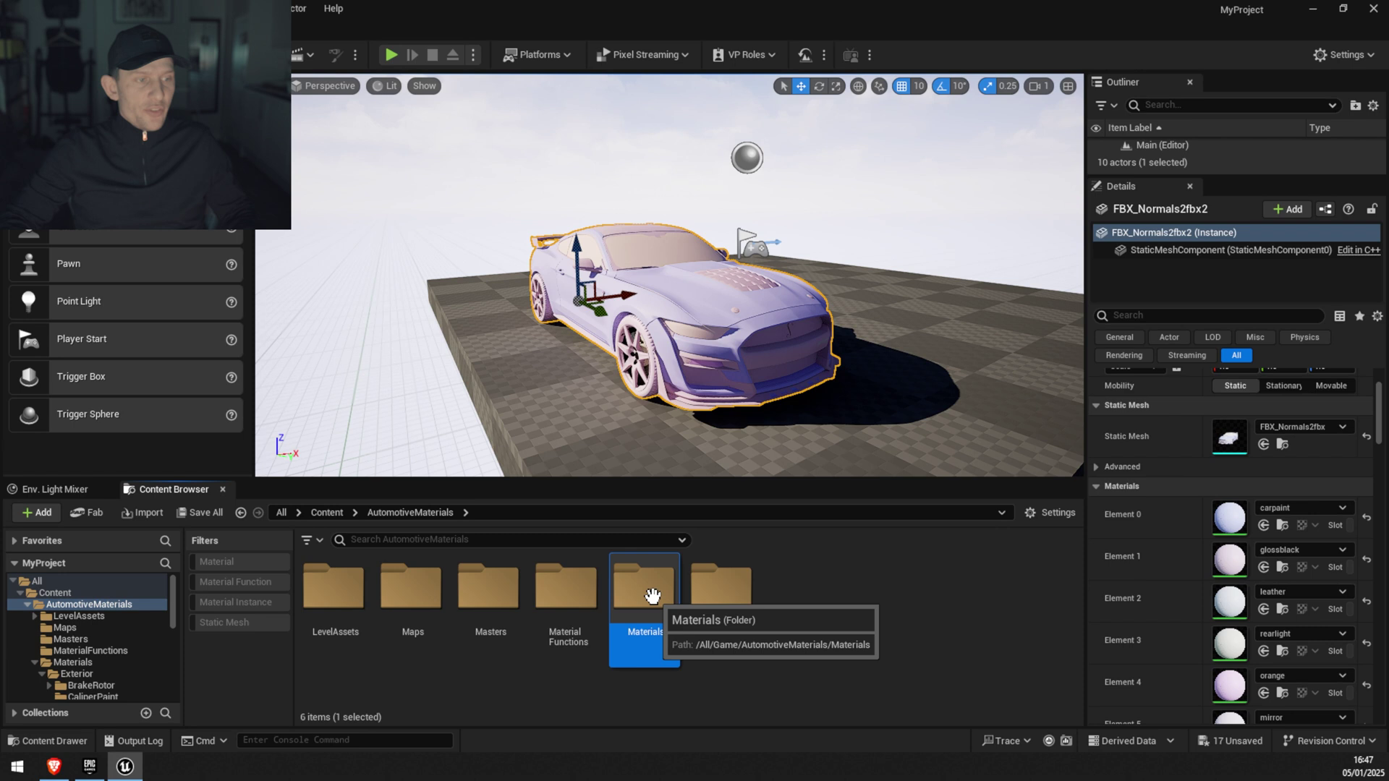
pyautogui.doubleClick(670, 625)
pyautogui.doubleClick(333, 590)
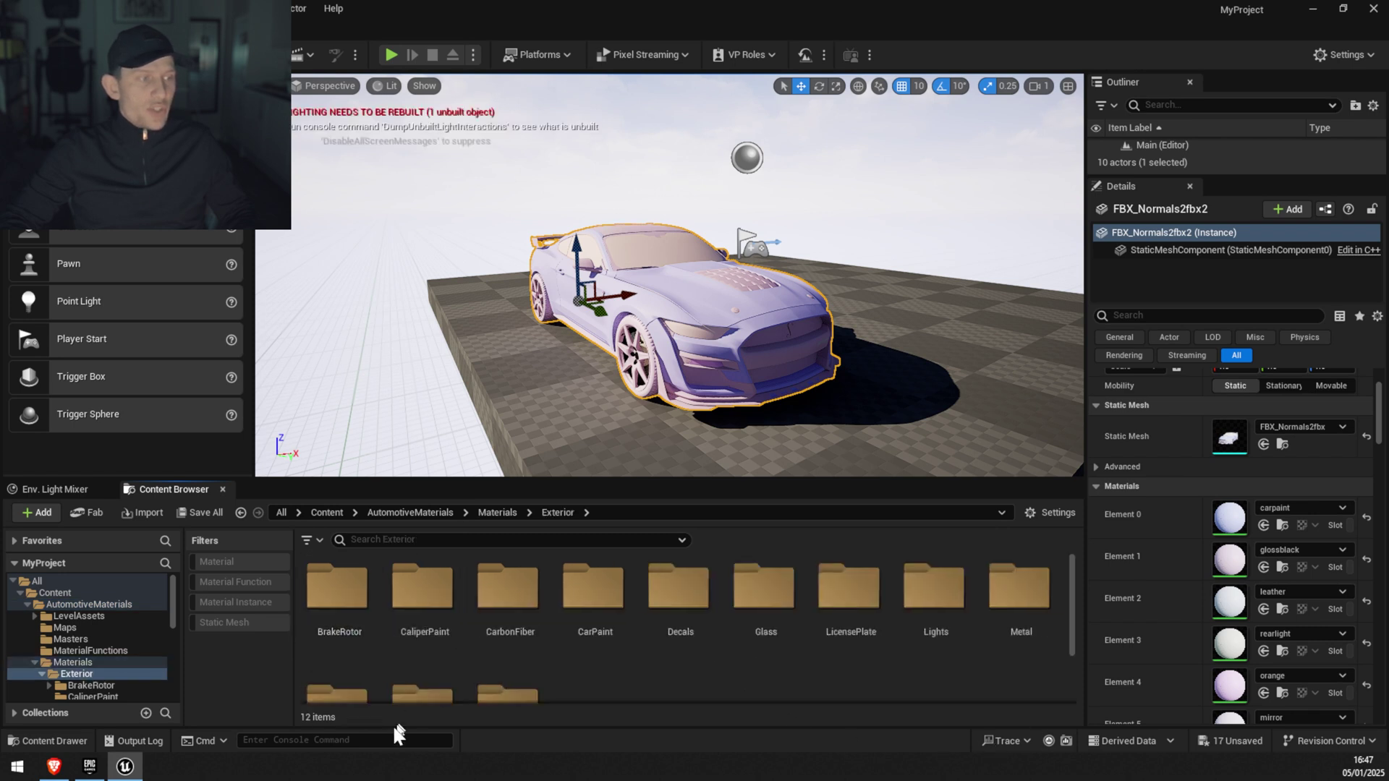
pyautogui.doubleClick(582, 582)
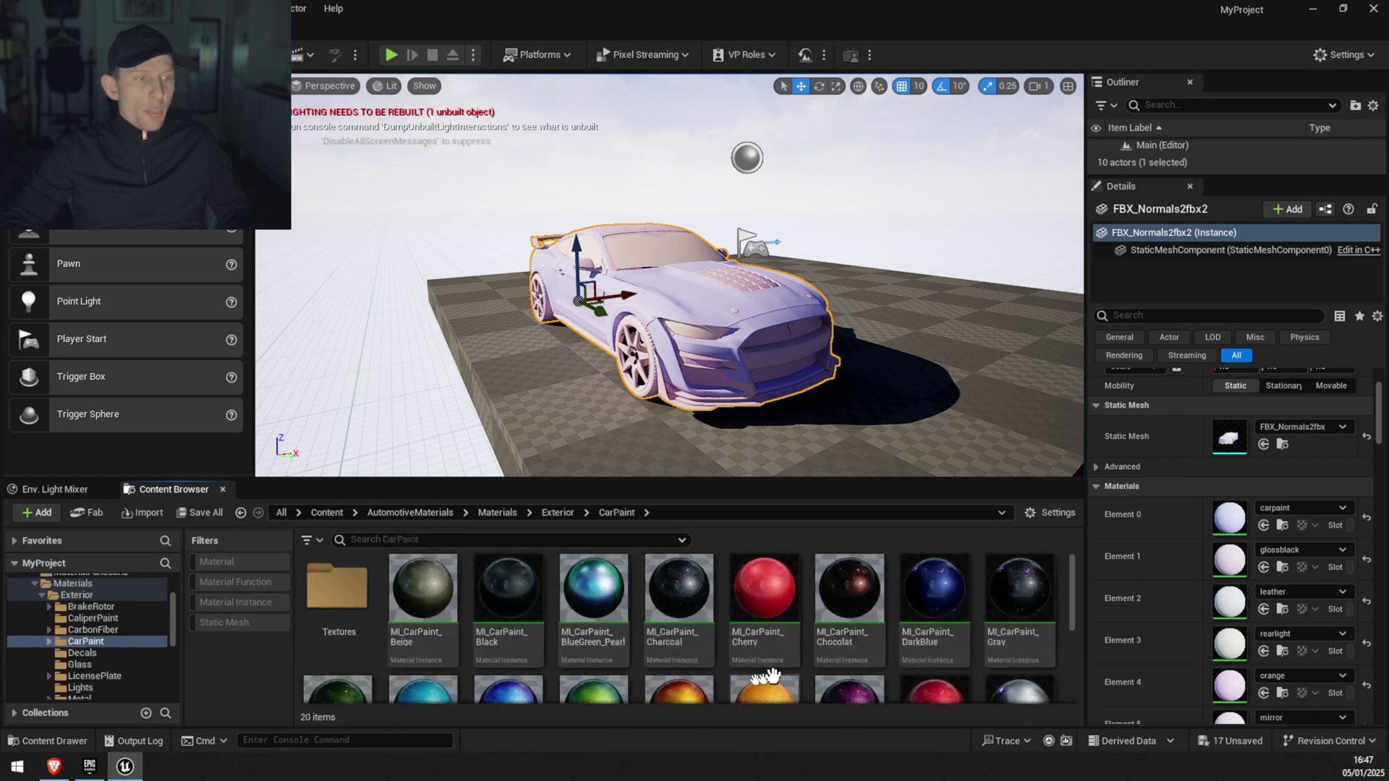
pyautogui.click(764, 600)
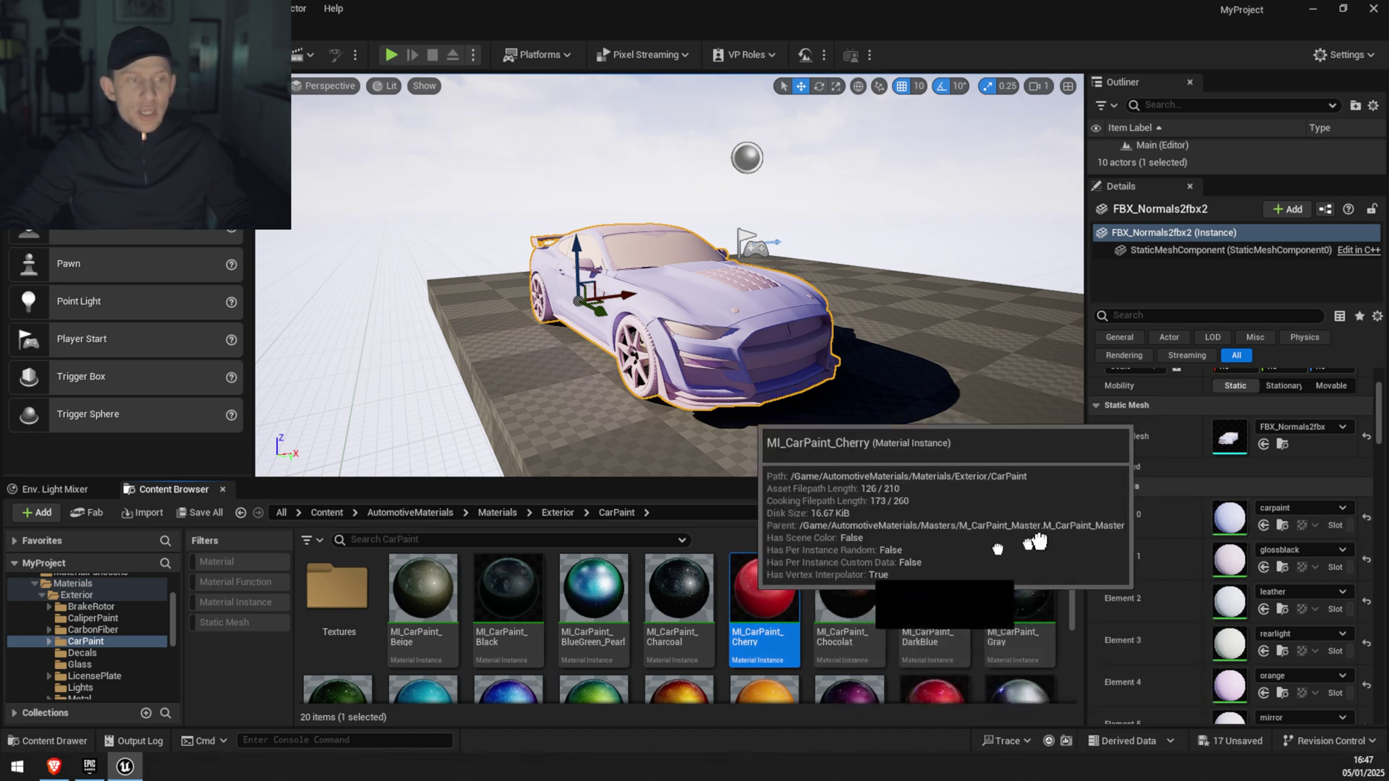
pyautogui.moveTo(788, 583); pyautogui.dragTo(760, 595)
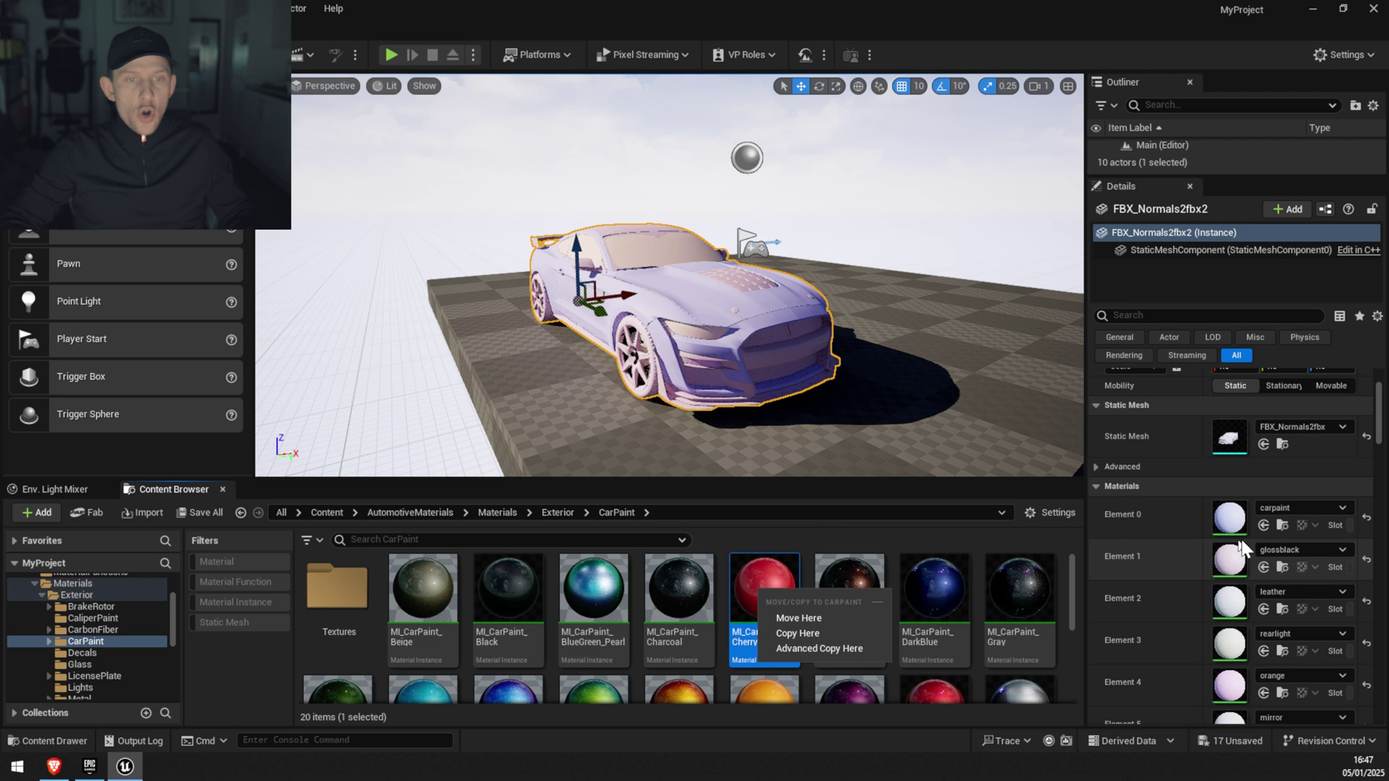
pyautogui.click(1263, 525)
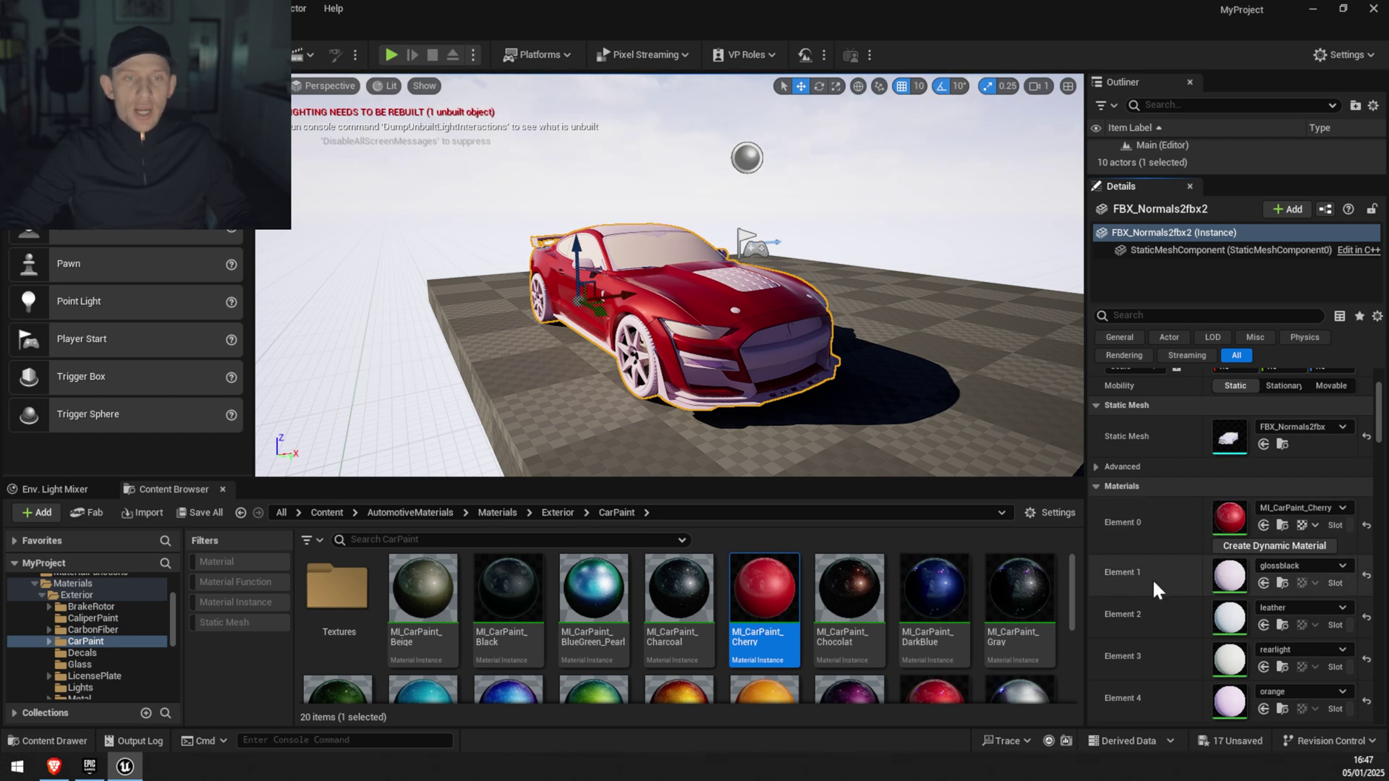
# Assign MI_CarPaint_Black to the car's glossblack slot, Element 1.
pyautogui.click(481, 601)
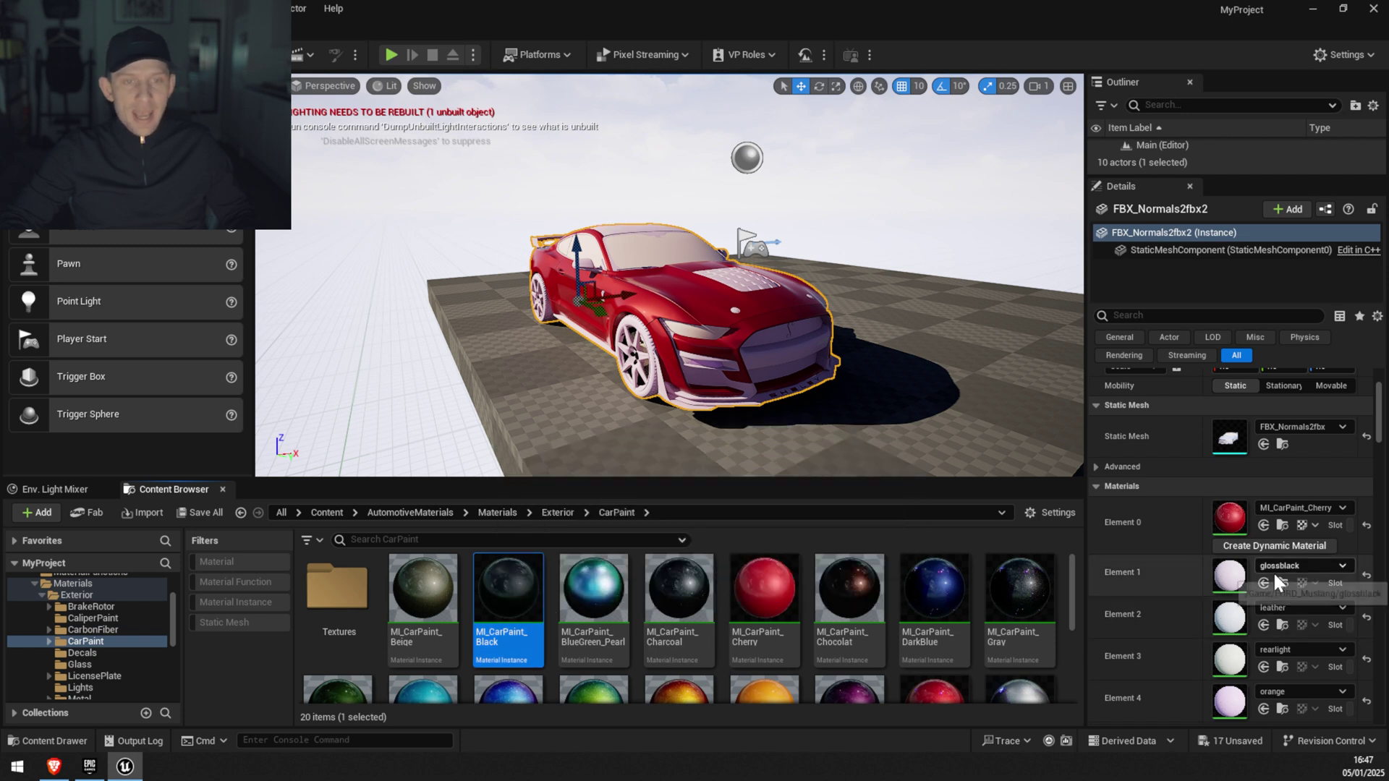
pyautogui.moveTo(500, 600)
pyautogui.mouseDown()
pyautogui.moveTo(1125, 599)
pyautogui.moveTo(1222, 582)
pyautogui.moveTo(515, 607)
pyautogui.moveTo(519, 595)
pyautogui.mouseUp()
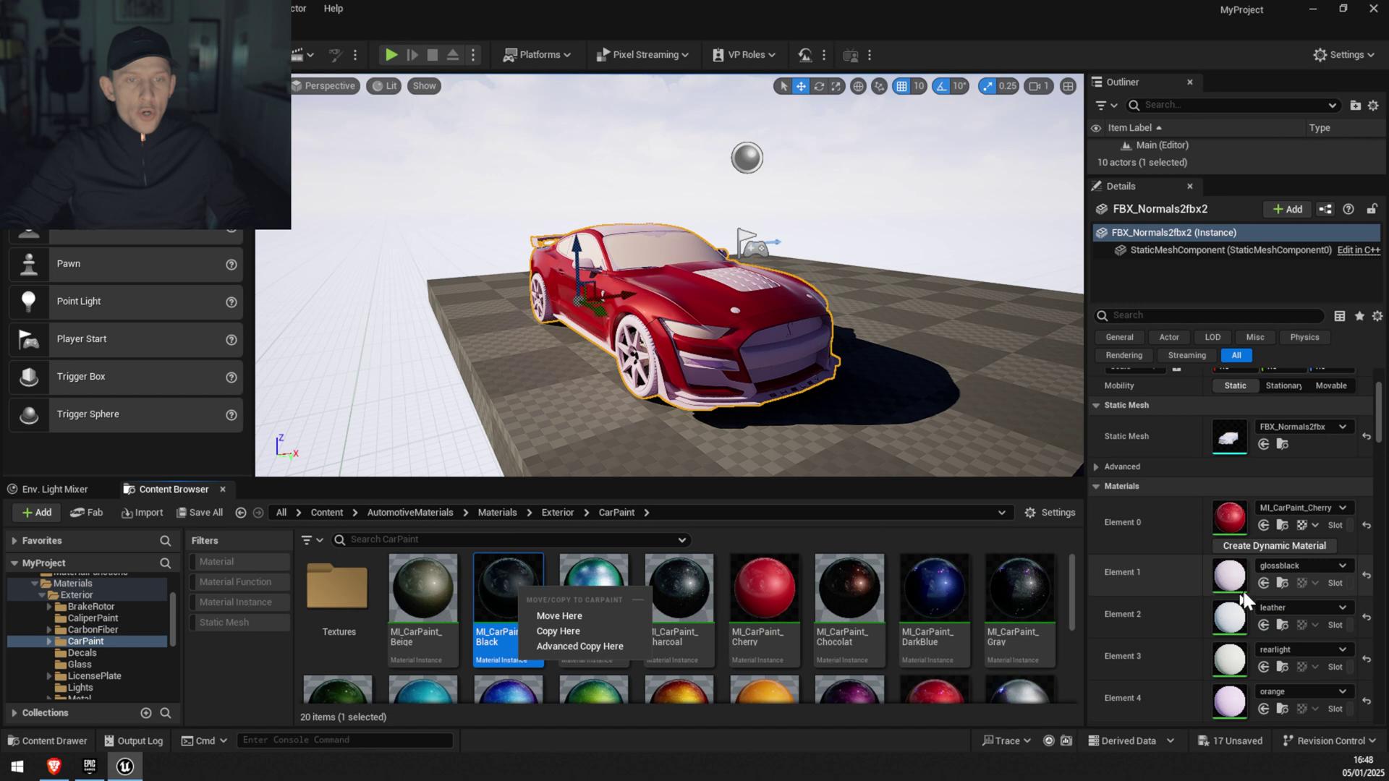
pyautogui.click(1263, 585)
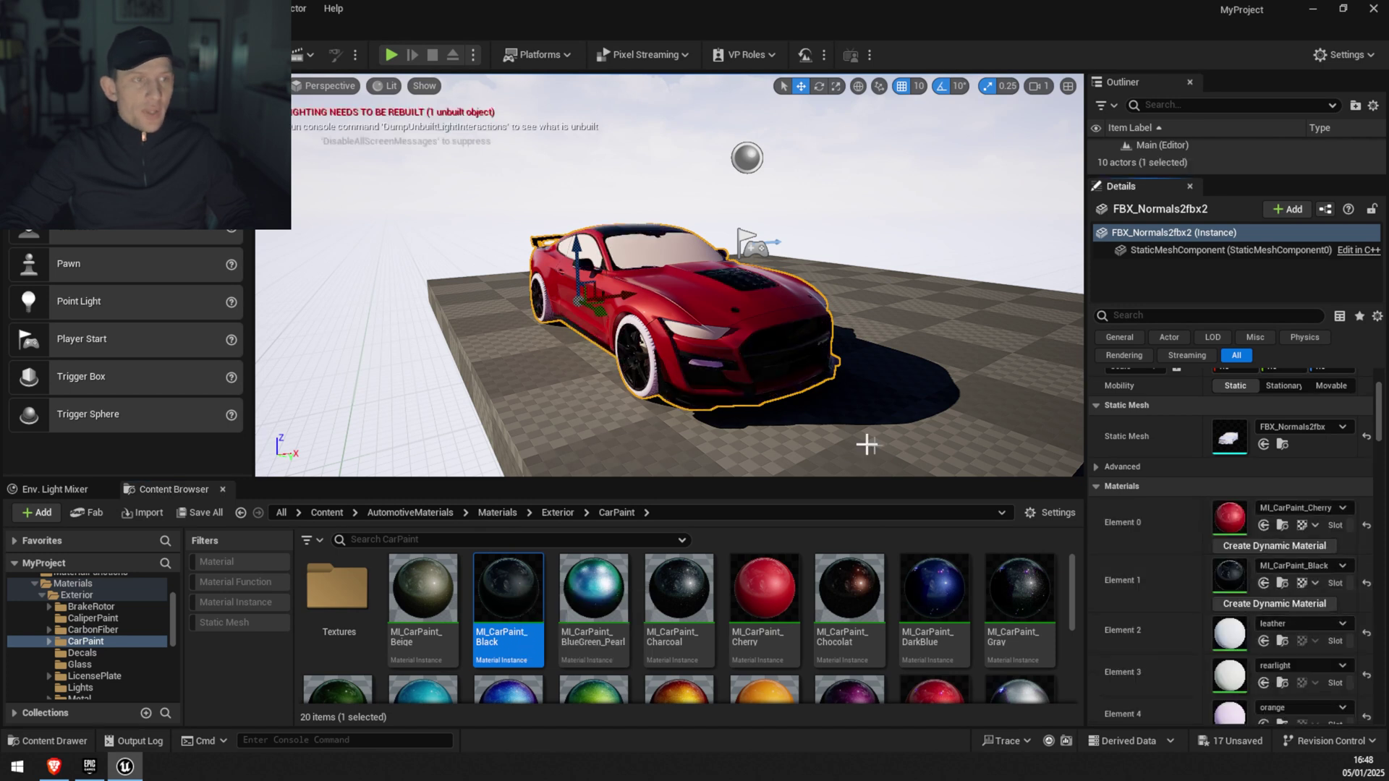
# Assign MI_Lamp_Red from the Exterior Lights materials to the car's rearlight slot, Element 3.
pyautogui.press('w')
pyautogui.moveTo(669, 275); pyautogui.dragTo(669, 311, button='right')
pyautogui.press('s')
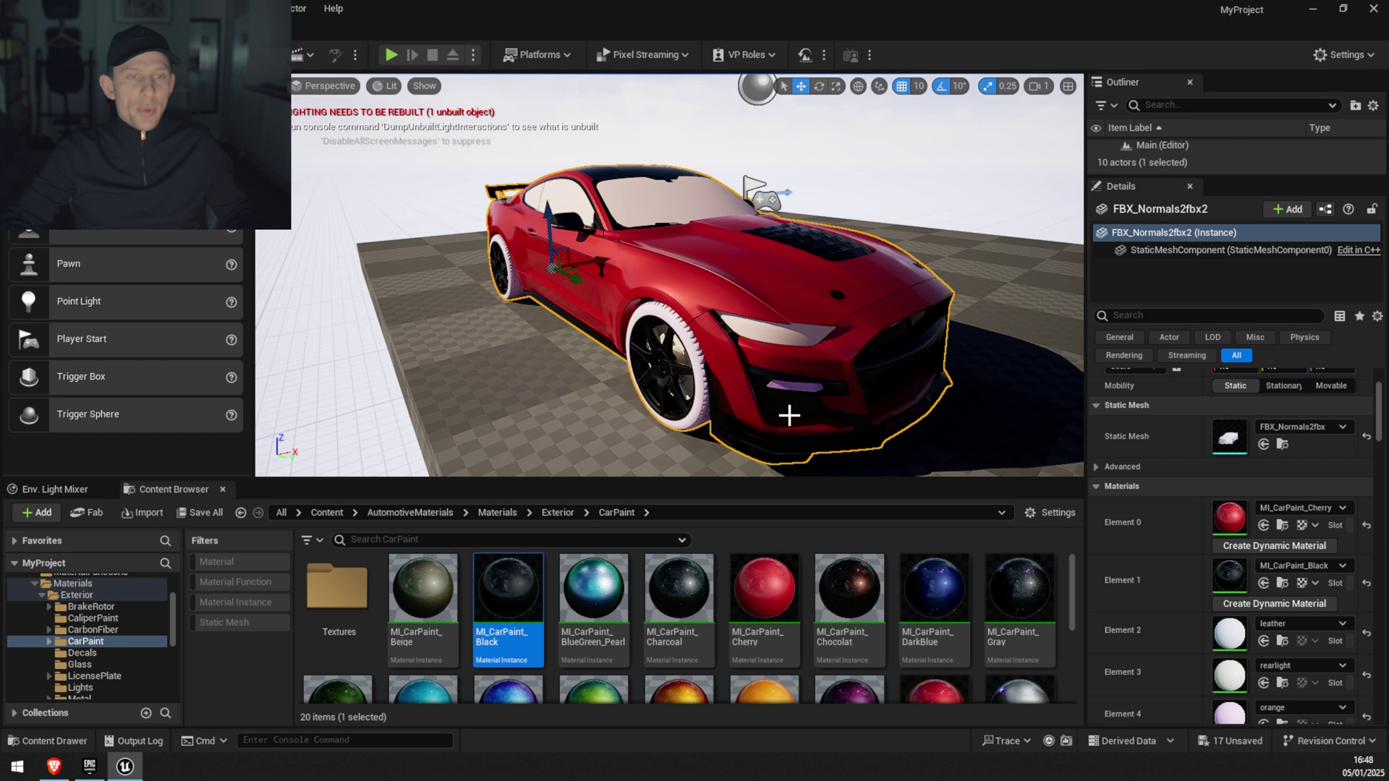
pyautogui.scroll(-1, 1287, 611)
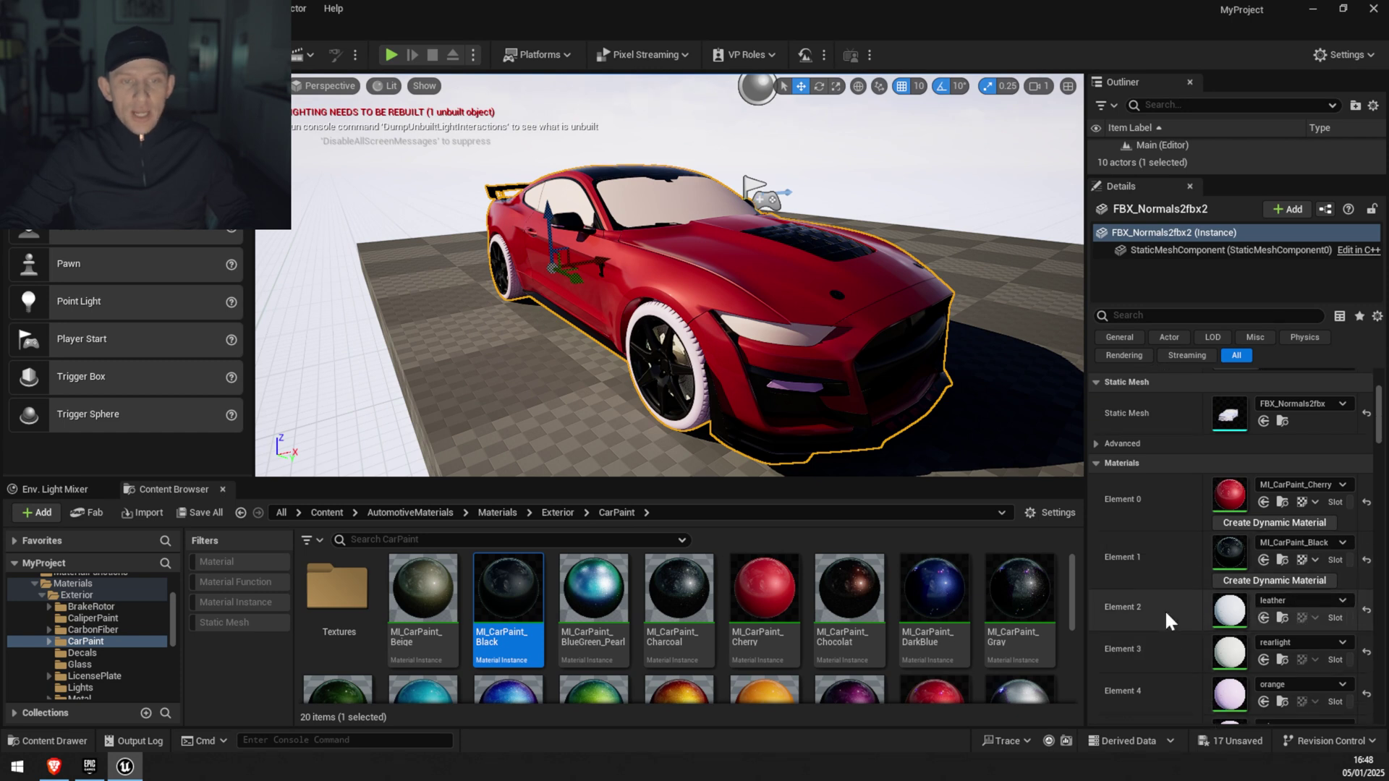
pyautogui.scroll(-1, 1165, 620)
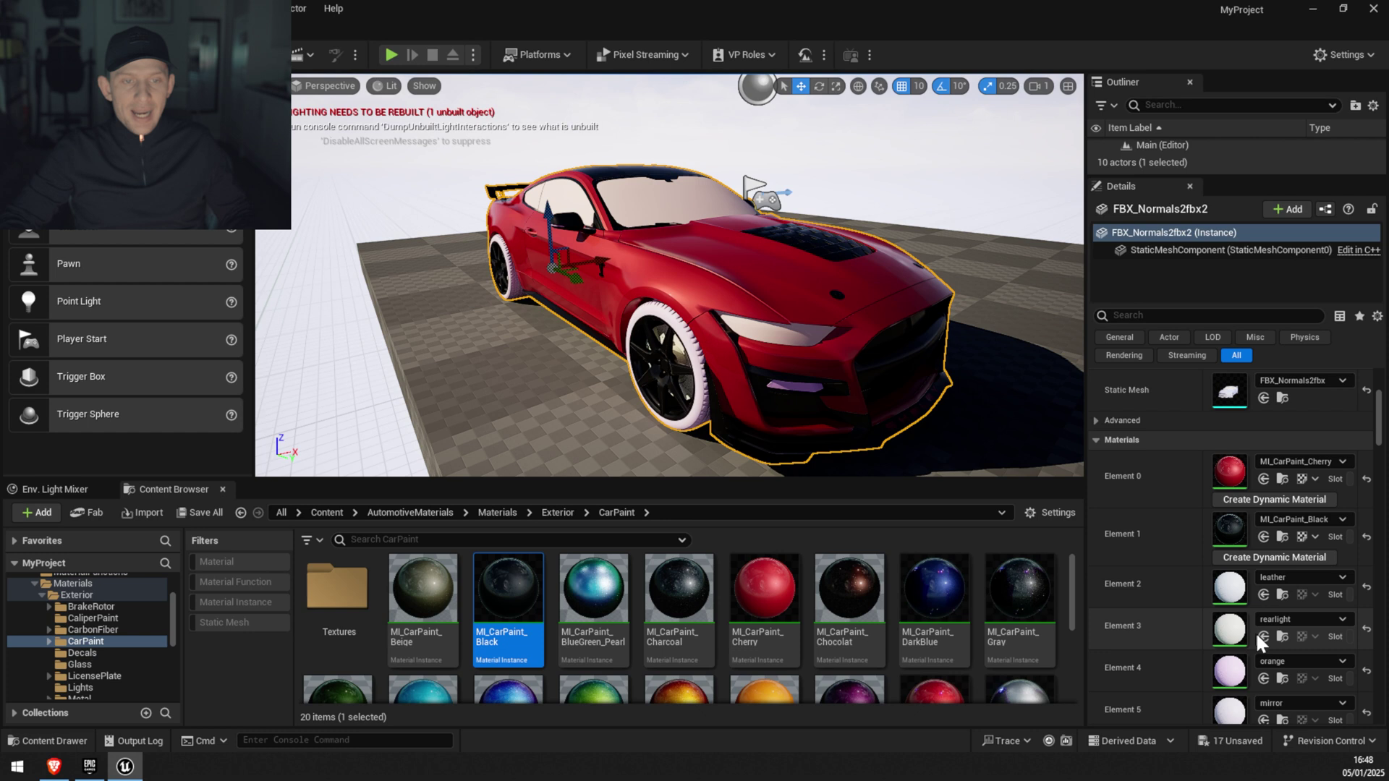
pyautogui.moveTo(723, 304); pyautogui.dragTo(905, 304, button='right')
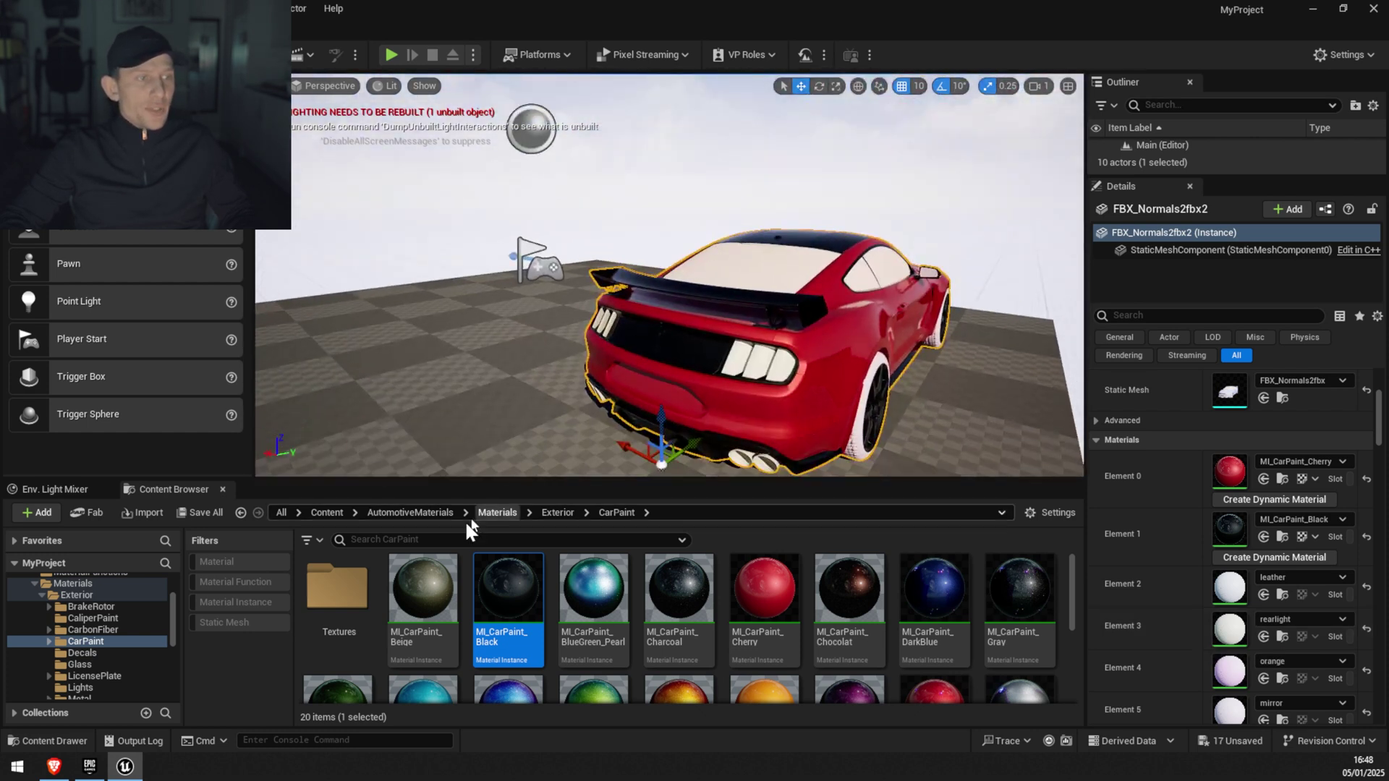
pyautogui.click(502, 512)
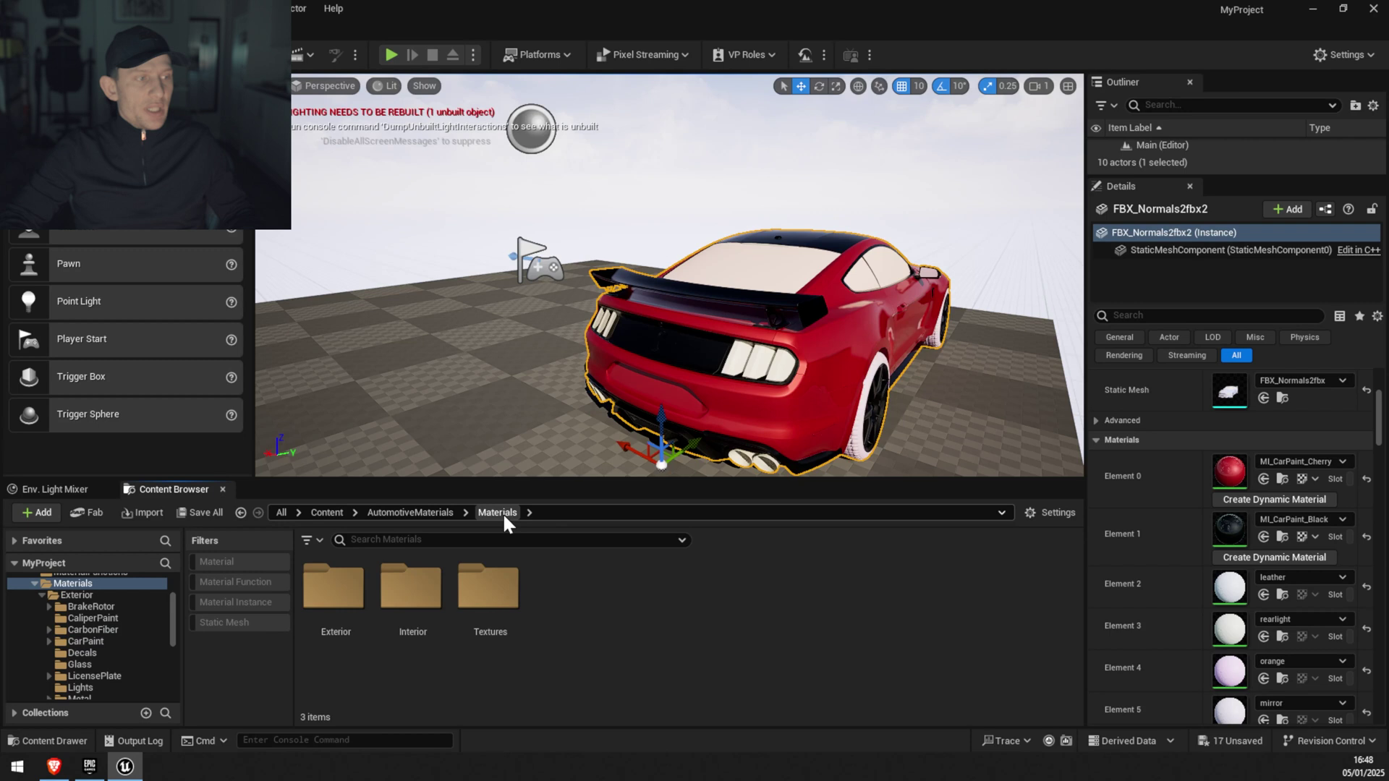
pyautogui.doubleClick(336, 586)
pyautogui.scroll(-1, 775, 695)
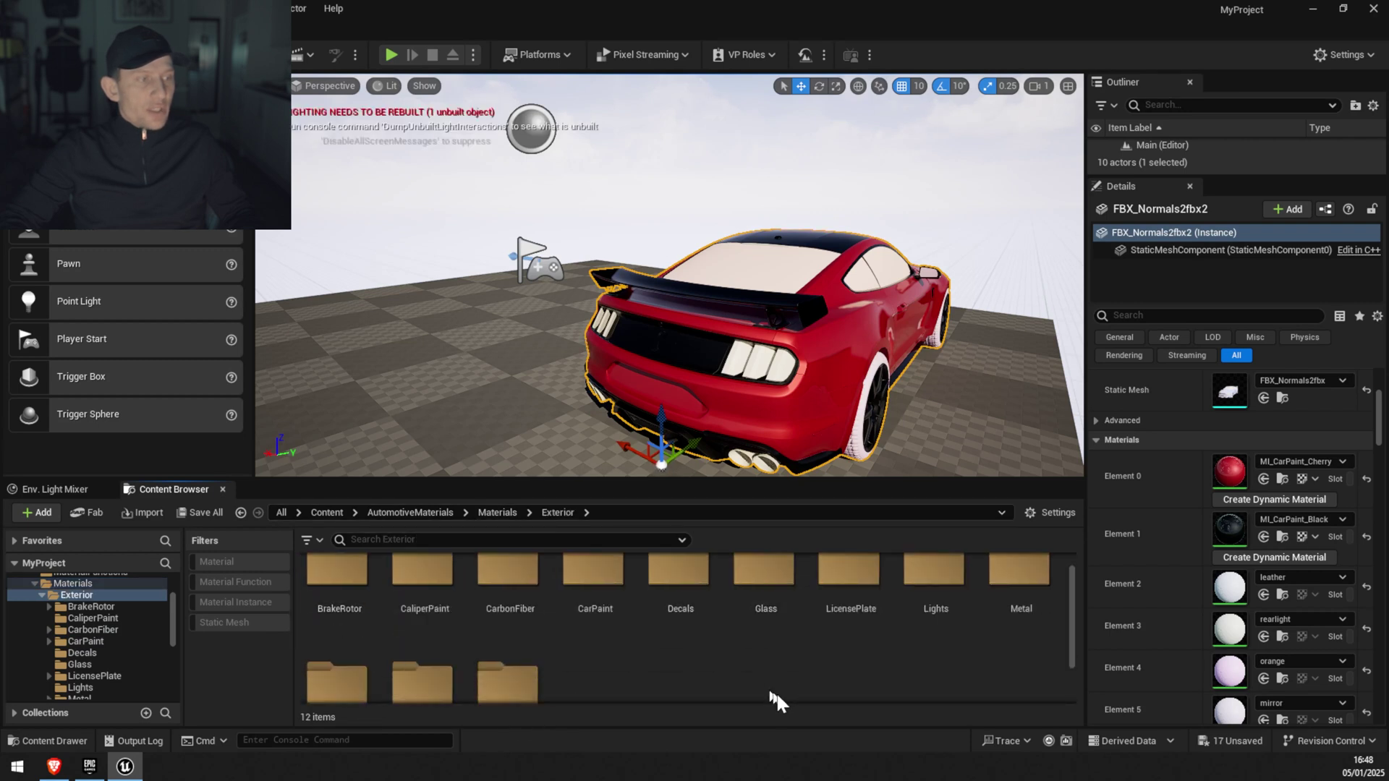
pyautogui.doubleClick(933, 575)
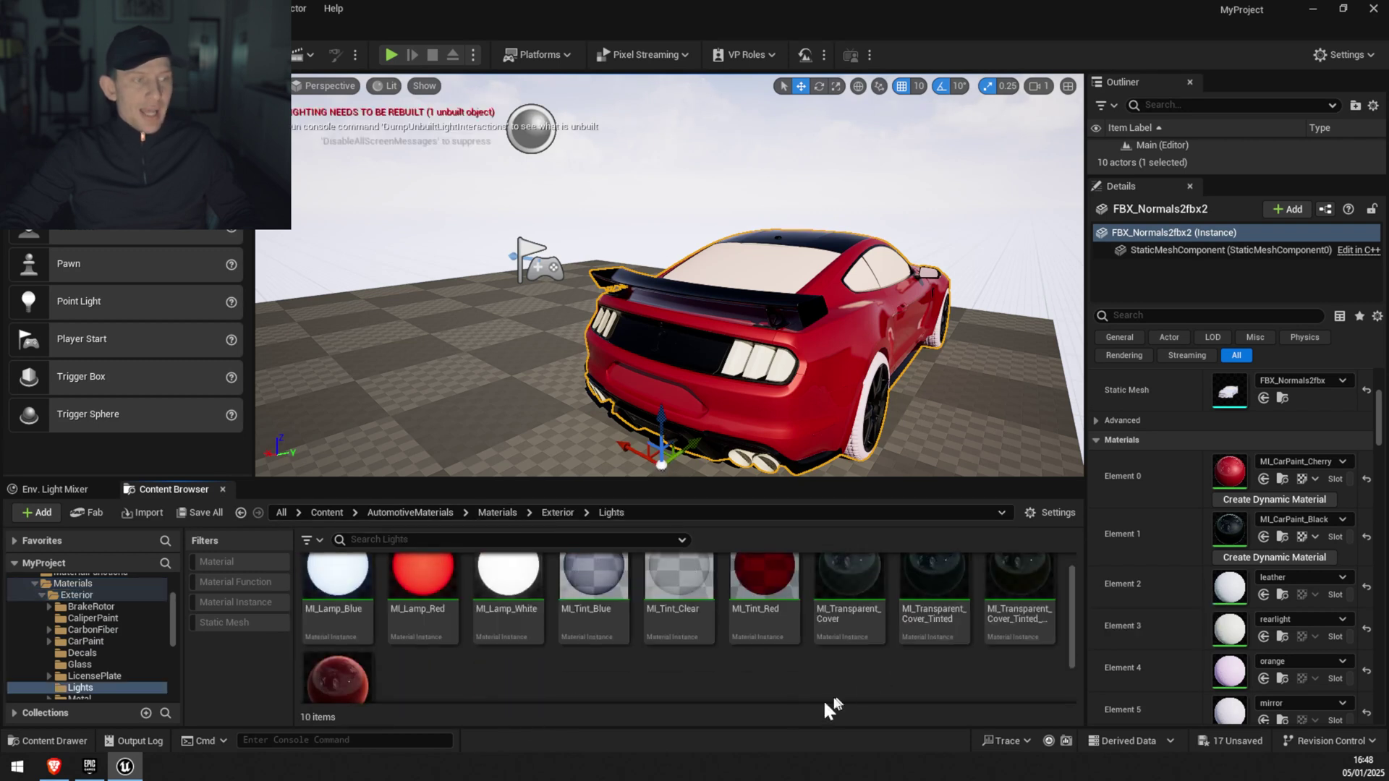
pyautogui.click(432, 586)
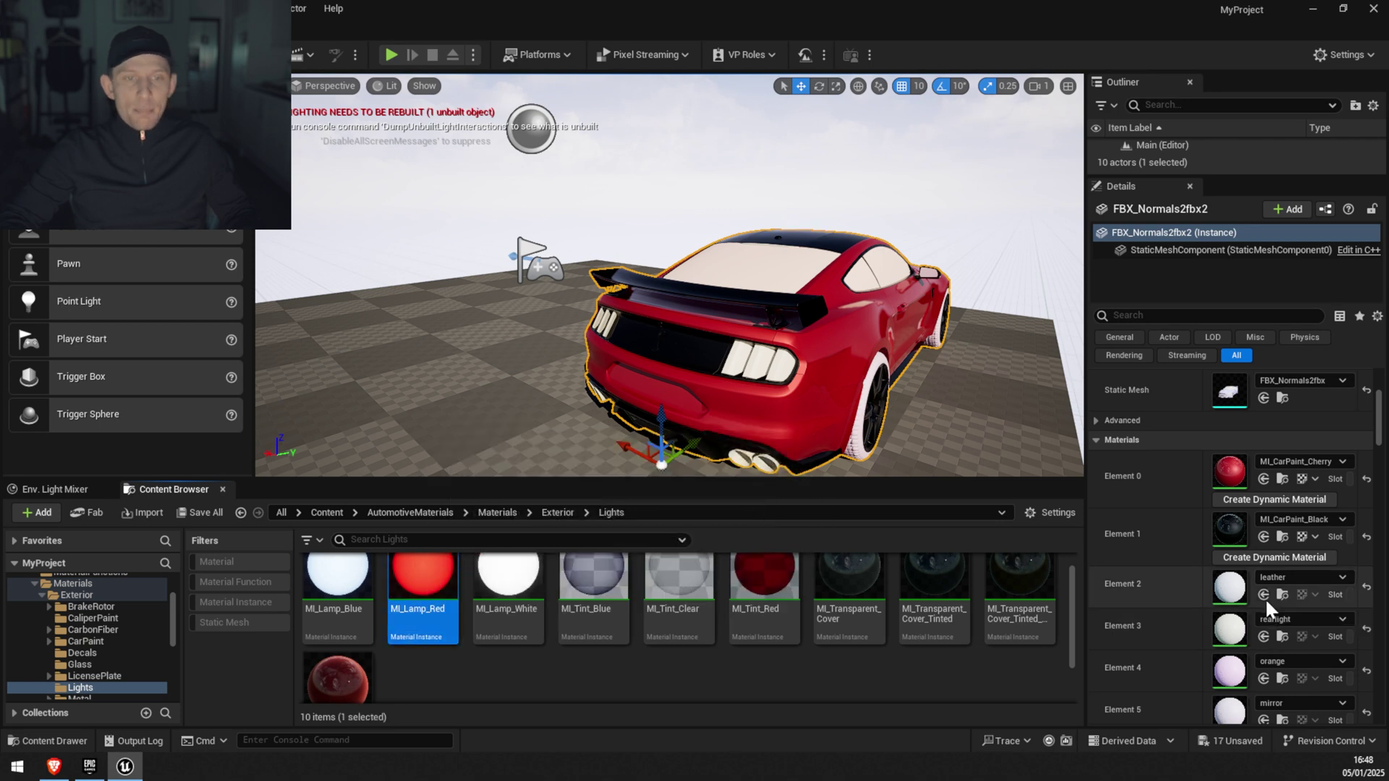
pyautogui.click(1263, 637)
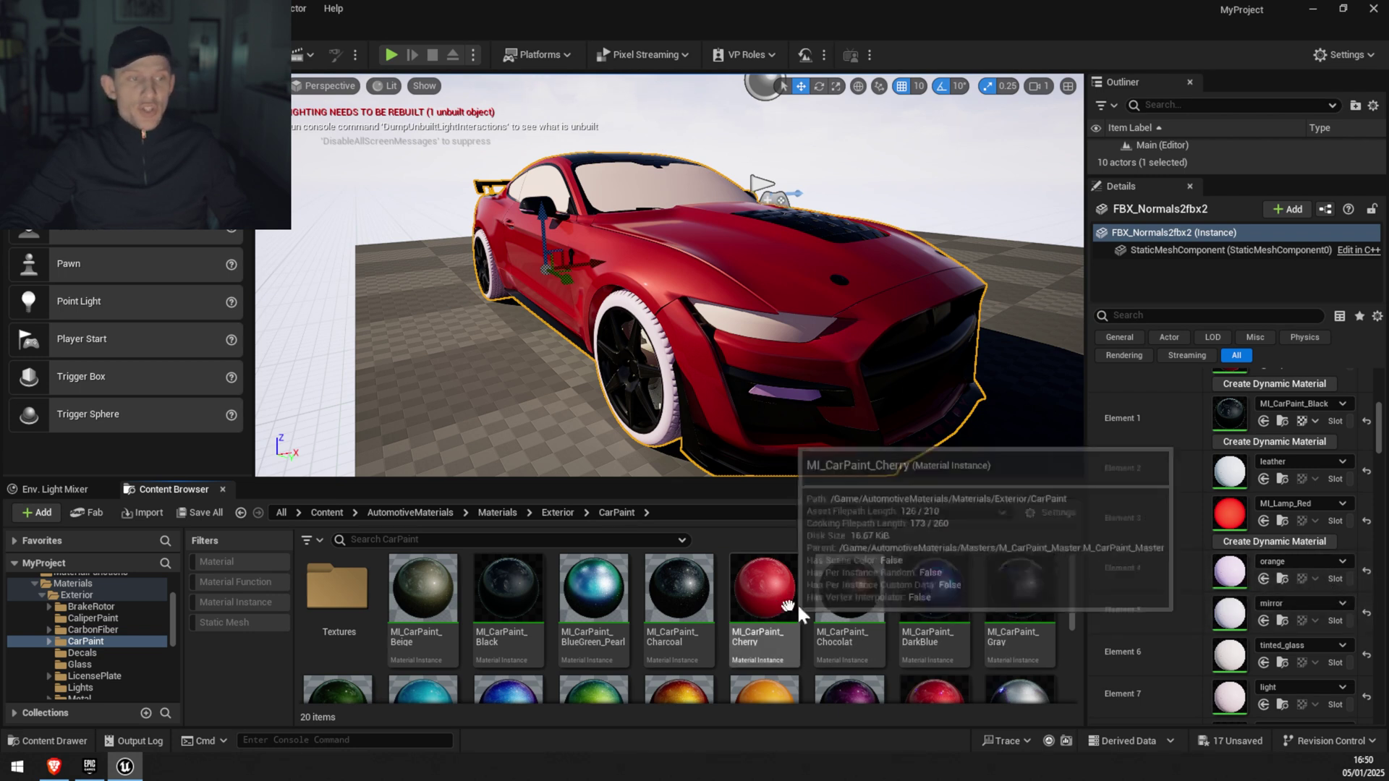
# Assign MI_CarPaint_Cherry from the Exterior CarPaint materials to the car's orange slot, Element 4.
pyautogui.click(770, 600)
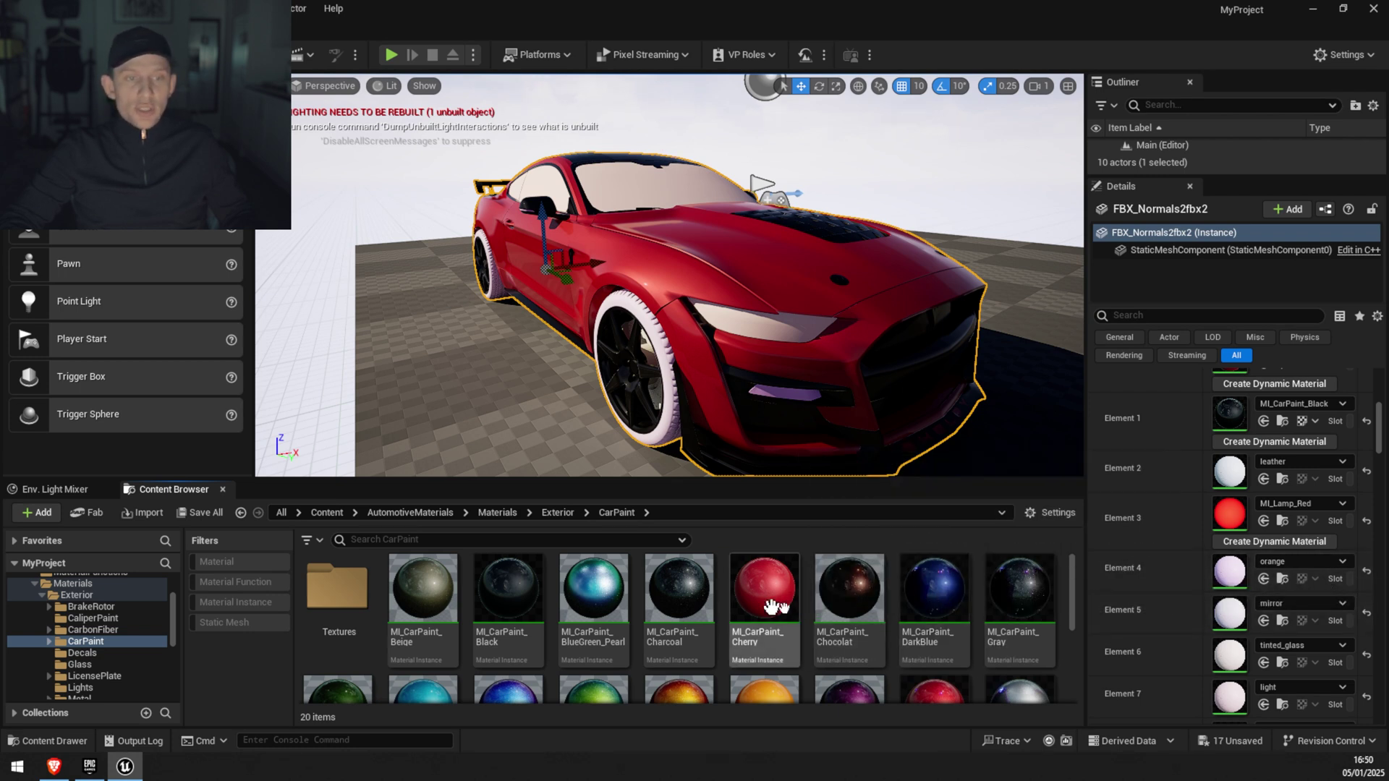
pyautogui.click(1262, 579)
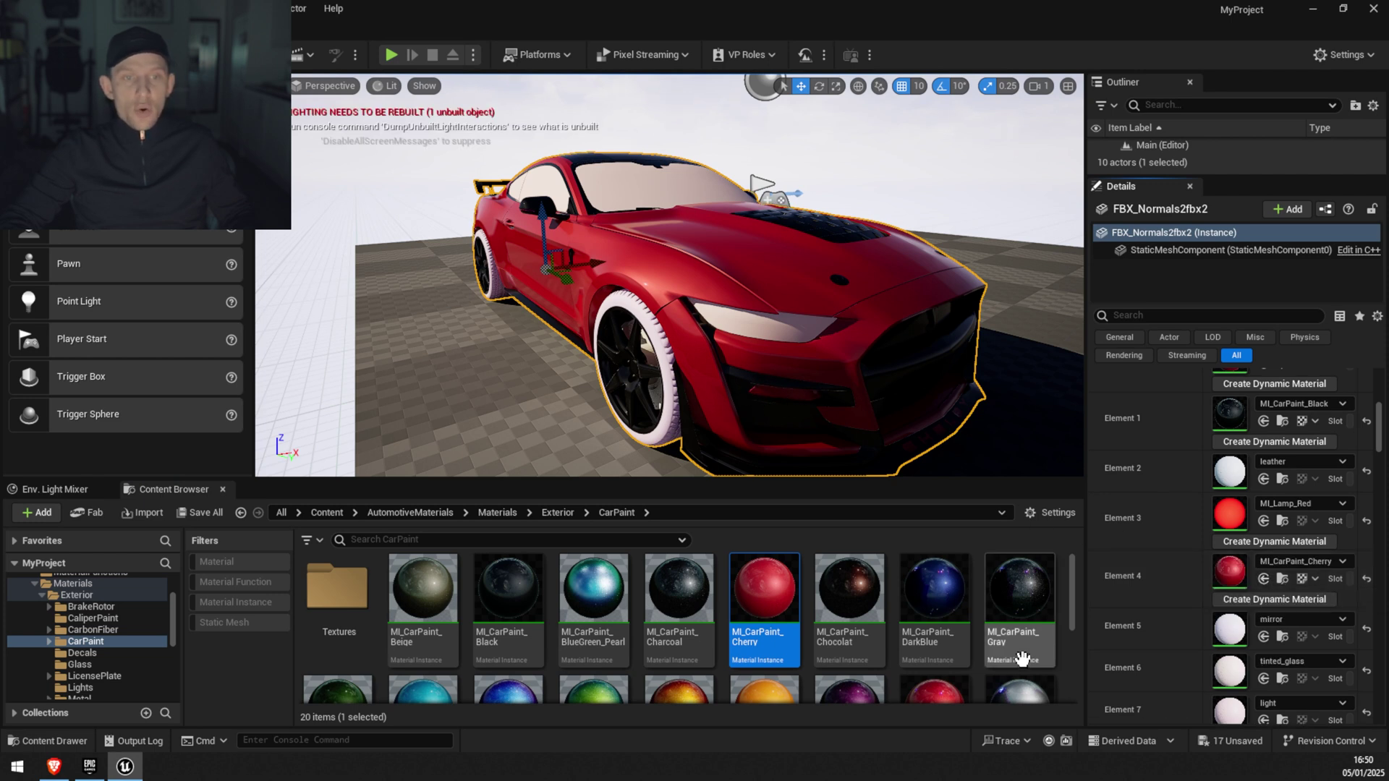
# Open the car's static mesh and isolate material slots Element 0 and Elements 6 to 12 one by one to identify the parts they cover.
pyautogui.scroll(2, 1164, 601)
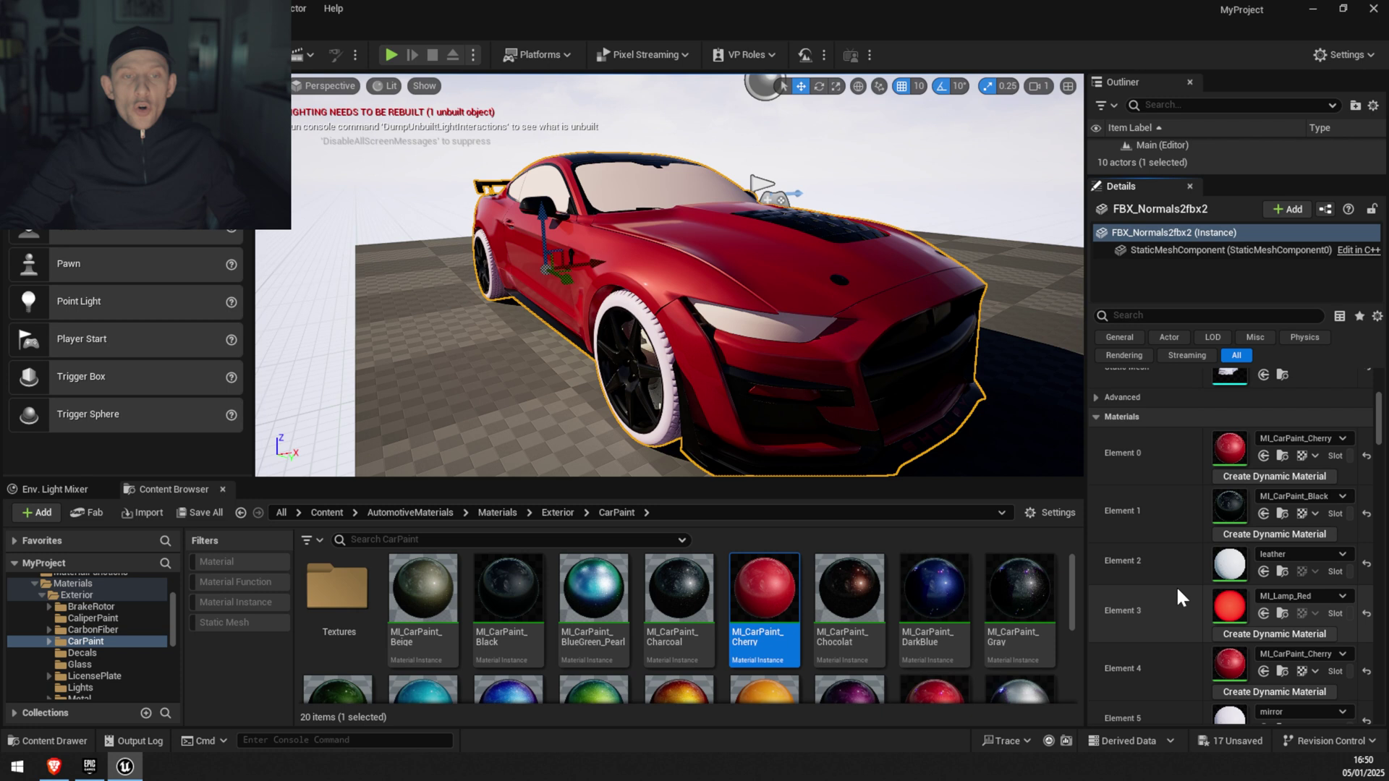
pyautogui.scroll(3, 1175, 584)
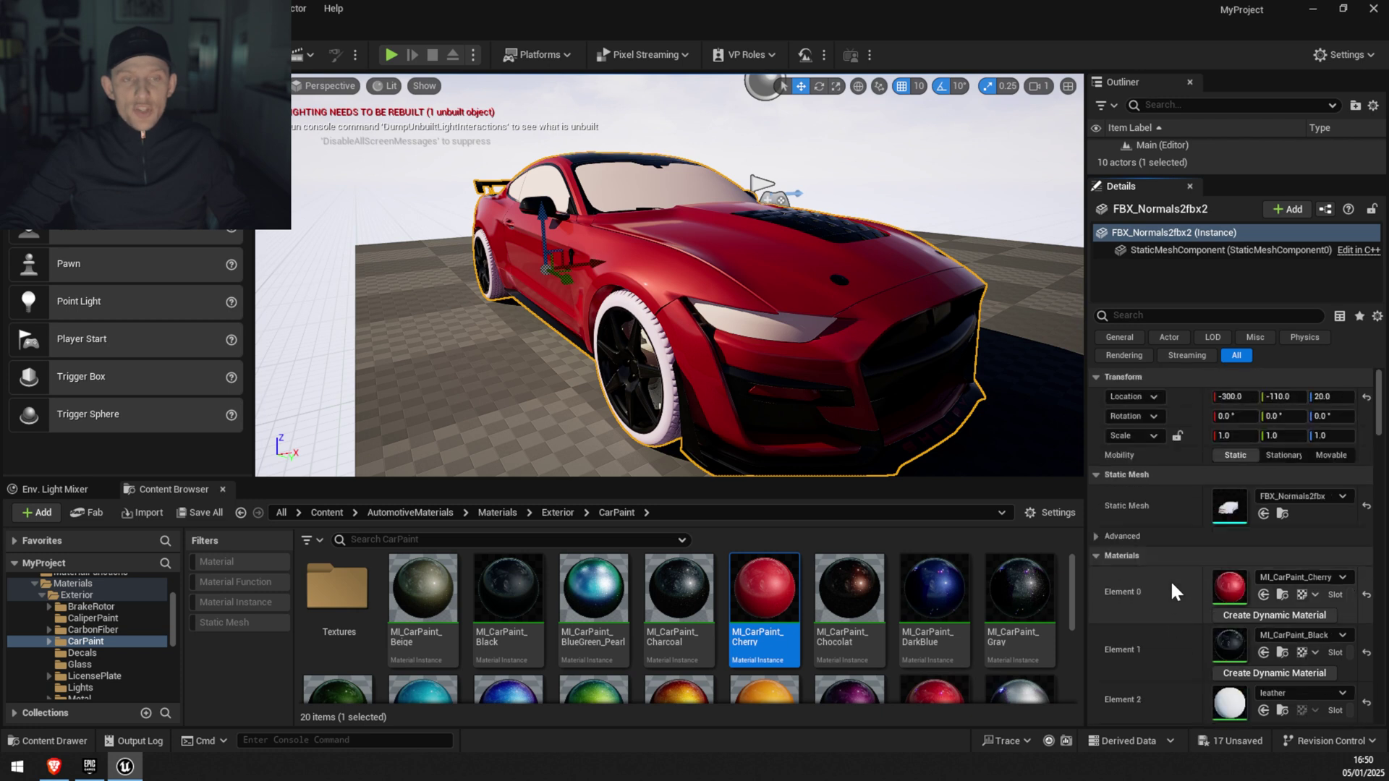
pyautogui.doubleClick(1234, 502)
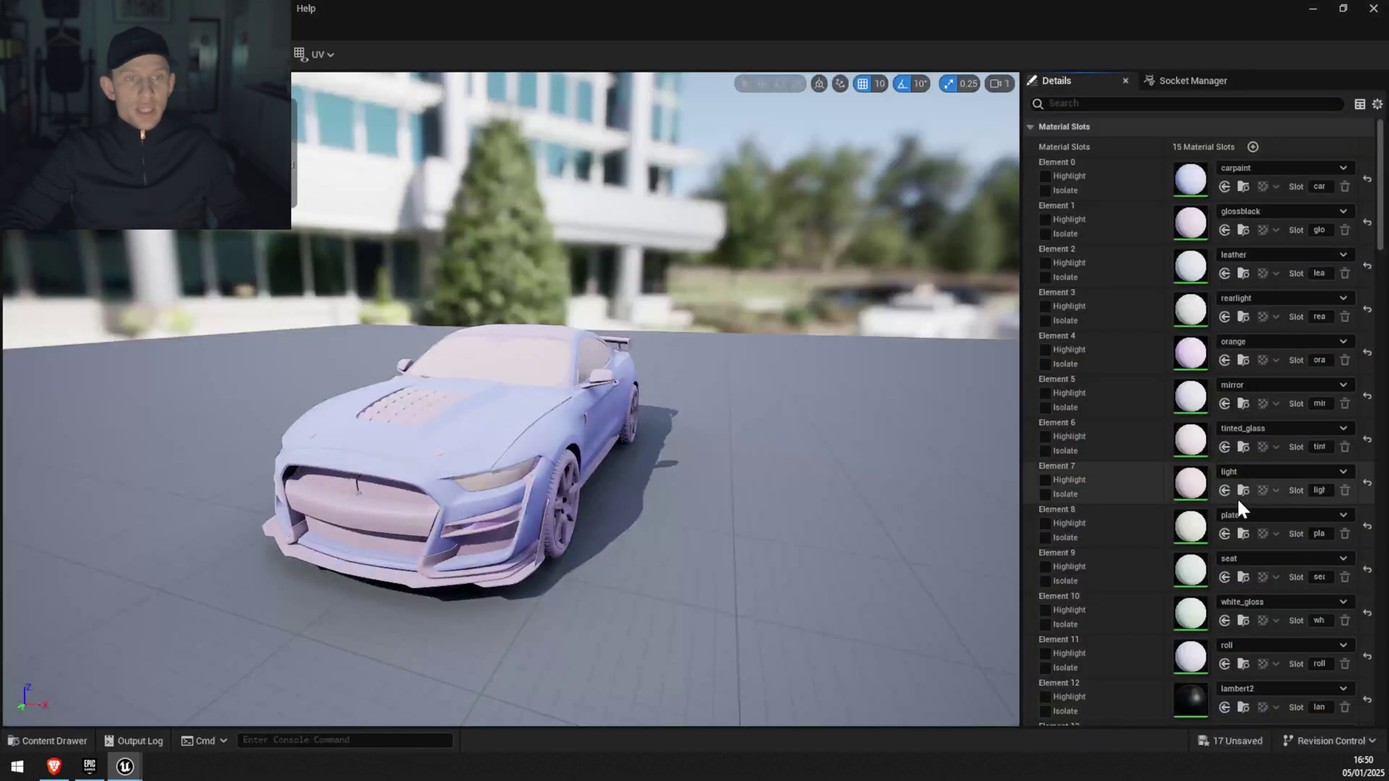
pyautogui.scroll(-4, 1129, 322)
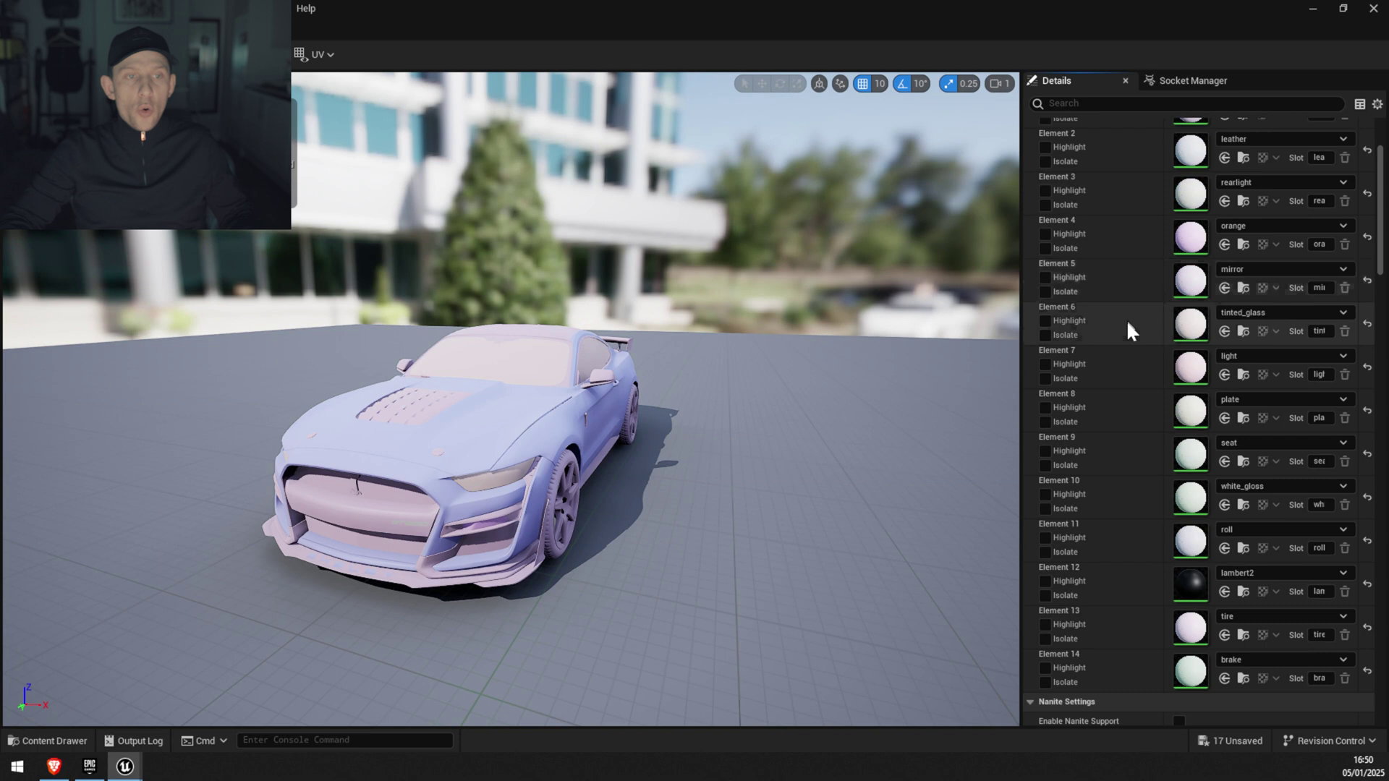
pyautogui.scroll(2, 1117, 571)
pyautogui.scroll(2, 1116, 566)
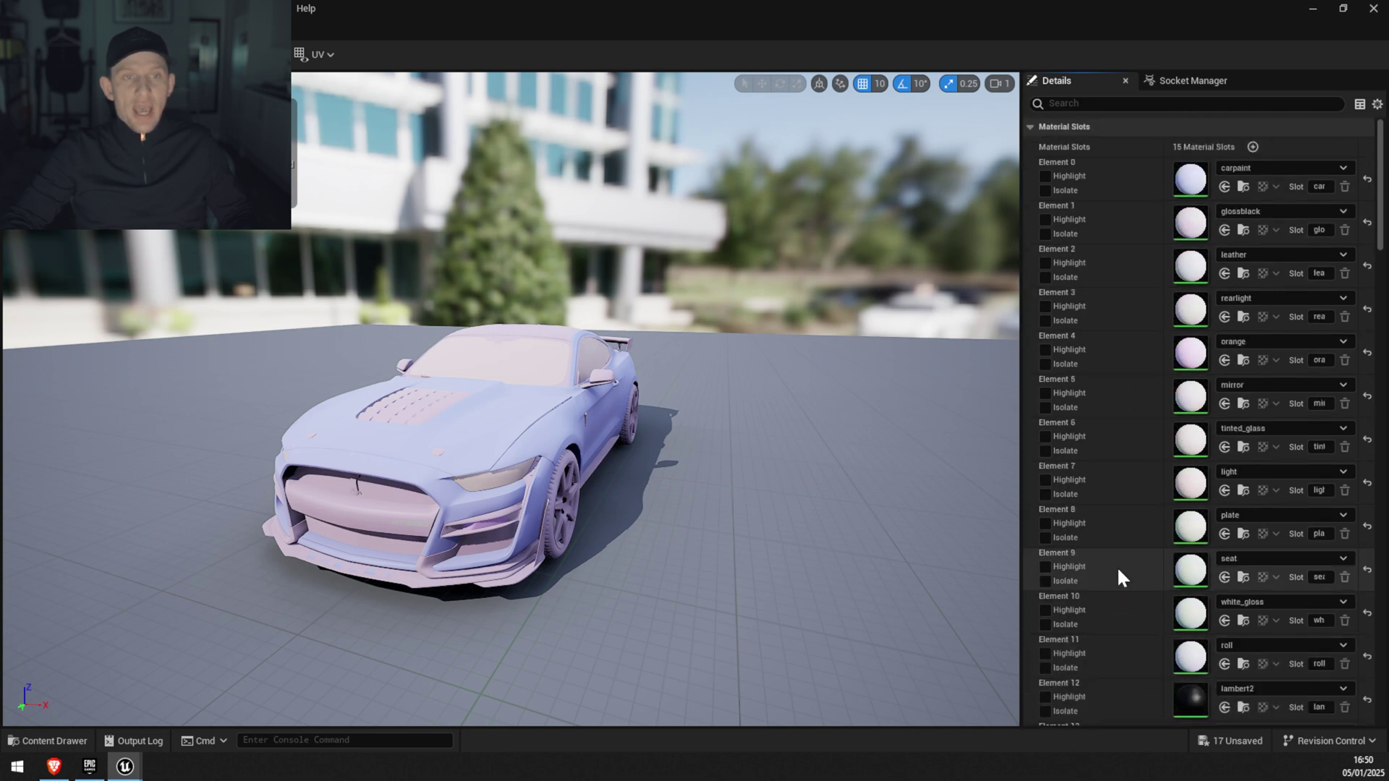
pyautogui.click(1045, 191)
pyautogui.moveTo(771, 375); pyautogui.dragTo(832, 379)
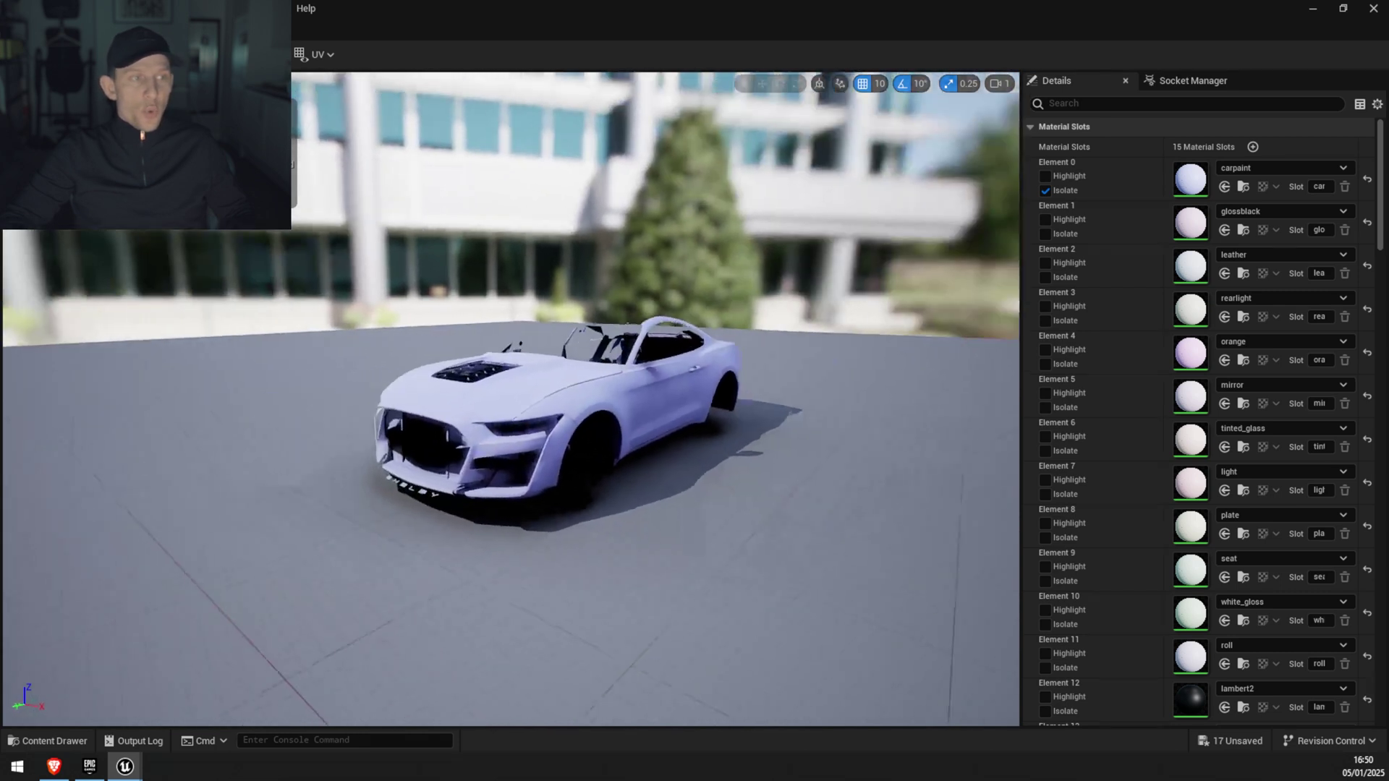
pyautogui.click(1046, 451)
pyautogui.click(1045, 494)
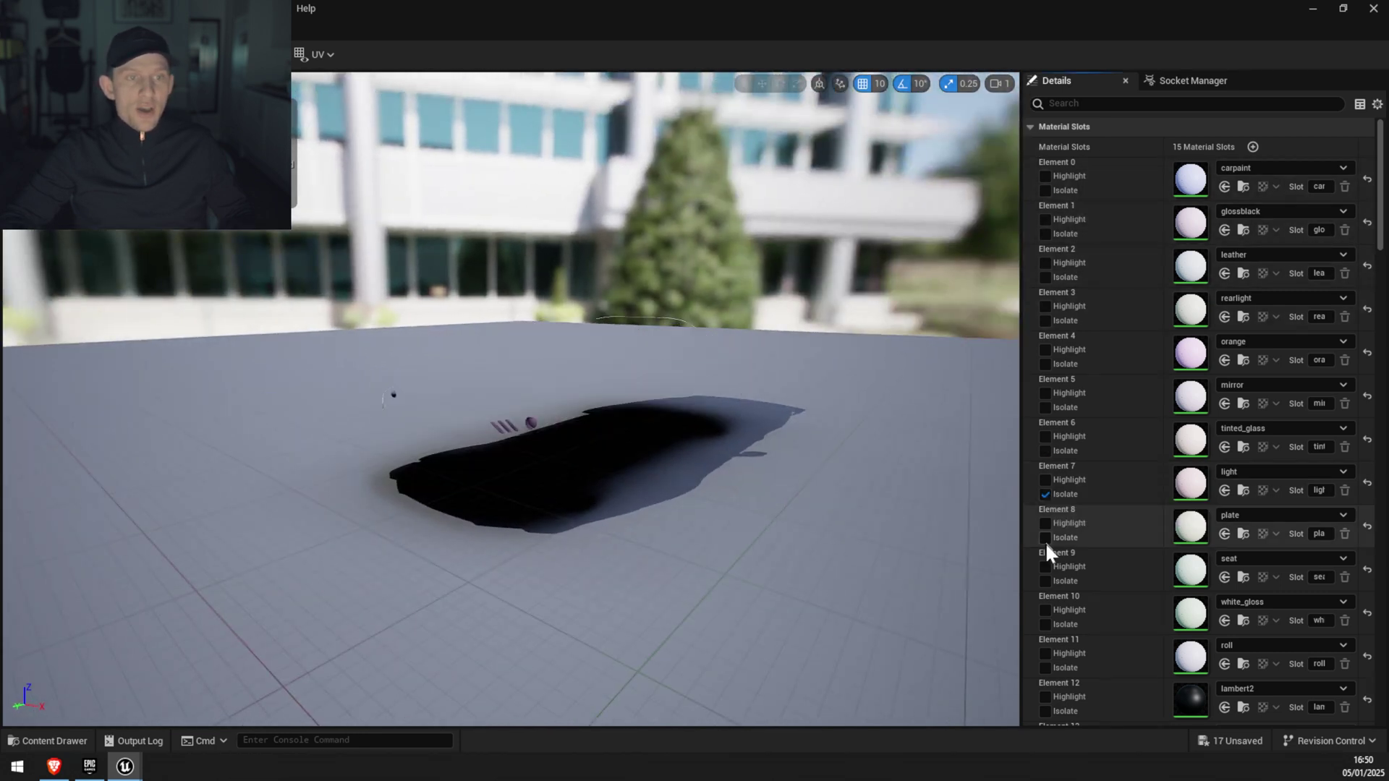
pyautogui.click(1045, 537)
pyautogui.click(1045, 581)
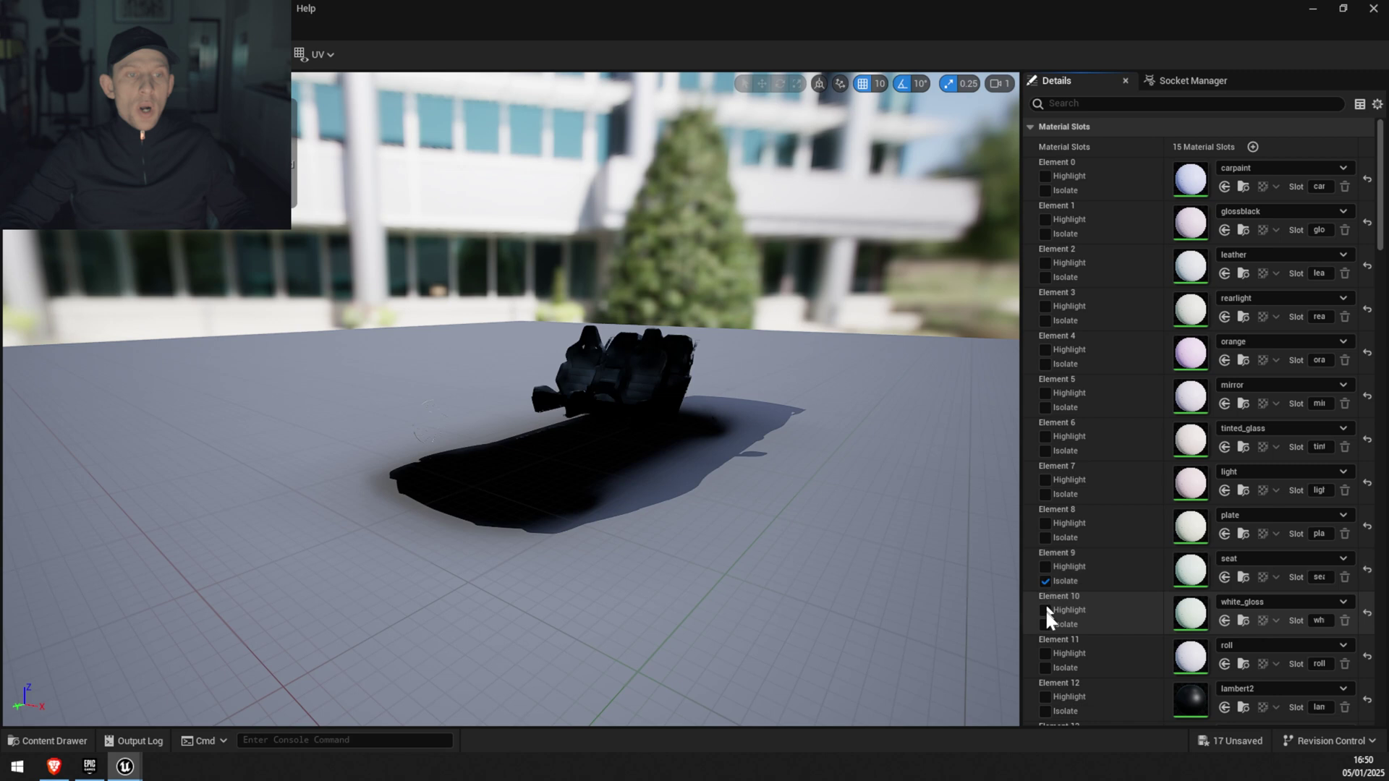
pyautogui.click(1046, 625)
pyautogui.click(1045, 668)
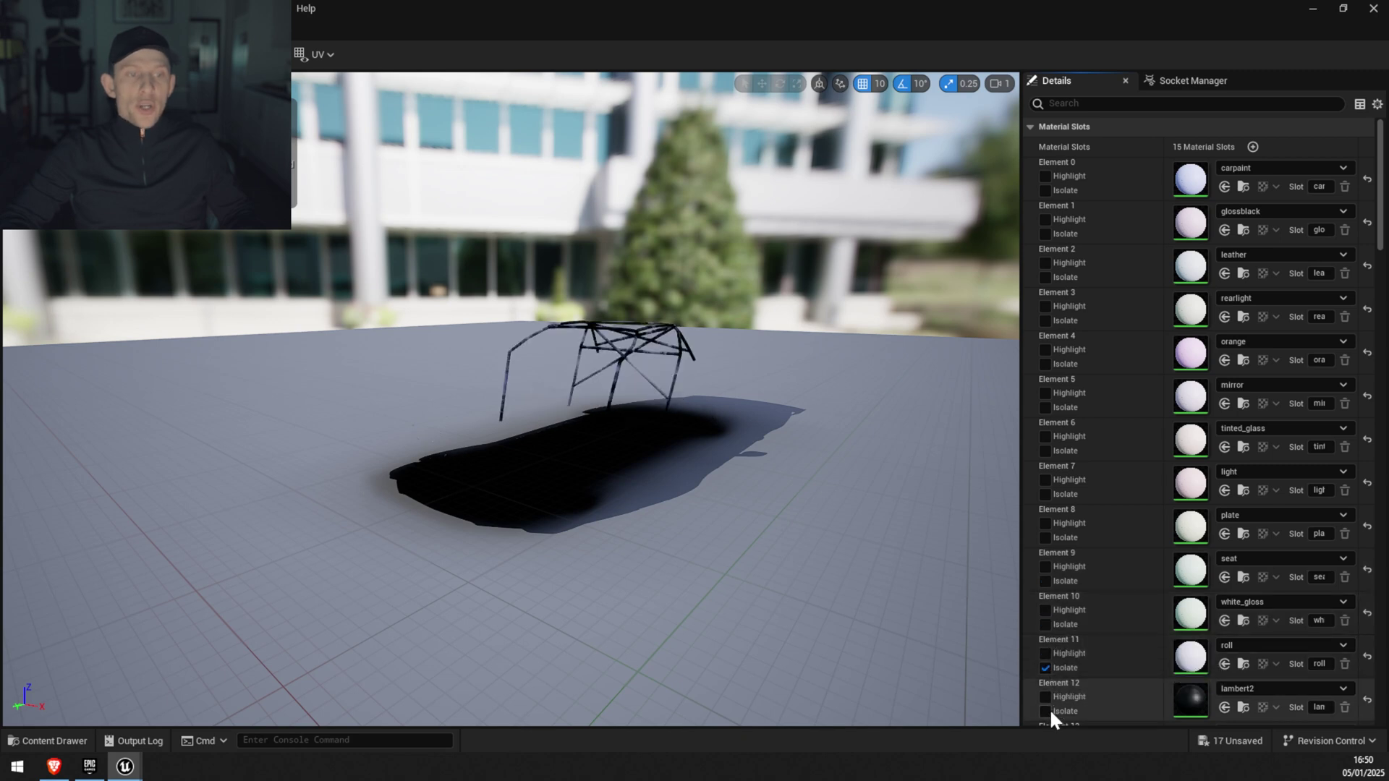
pyautogui.click(1045, 712)
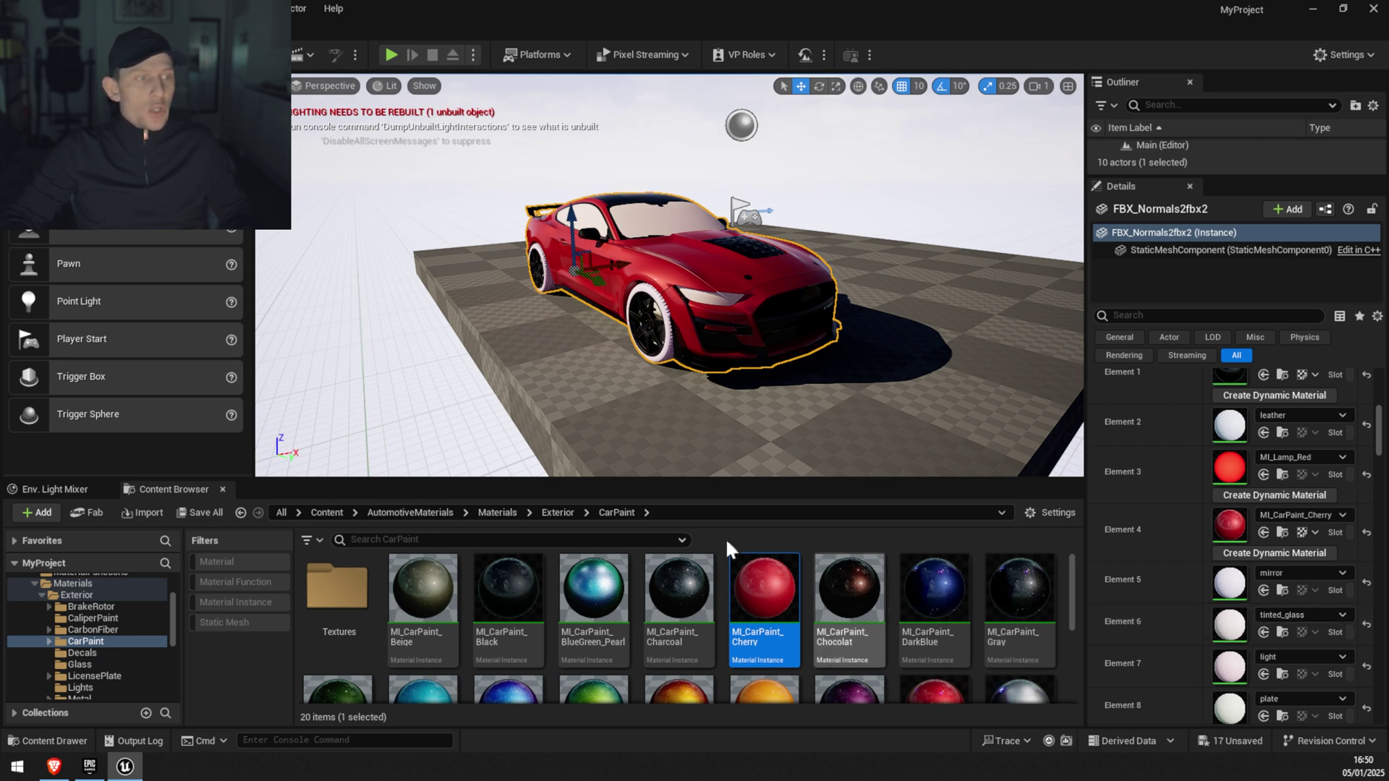
# Assign MI_Glass_Tinted from the Exterior Glass materials to the car's tinted_glass slot, Element 6.
pyautogui.click(497, 513)
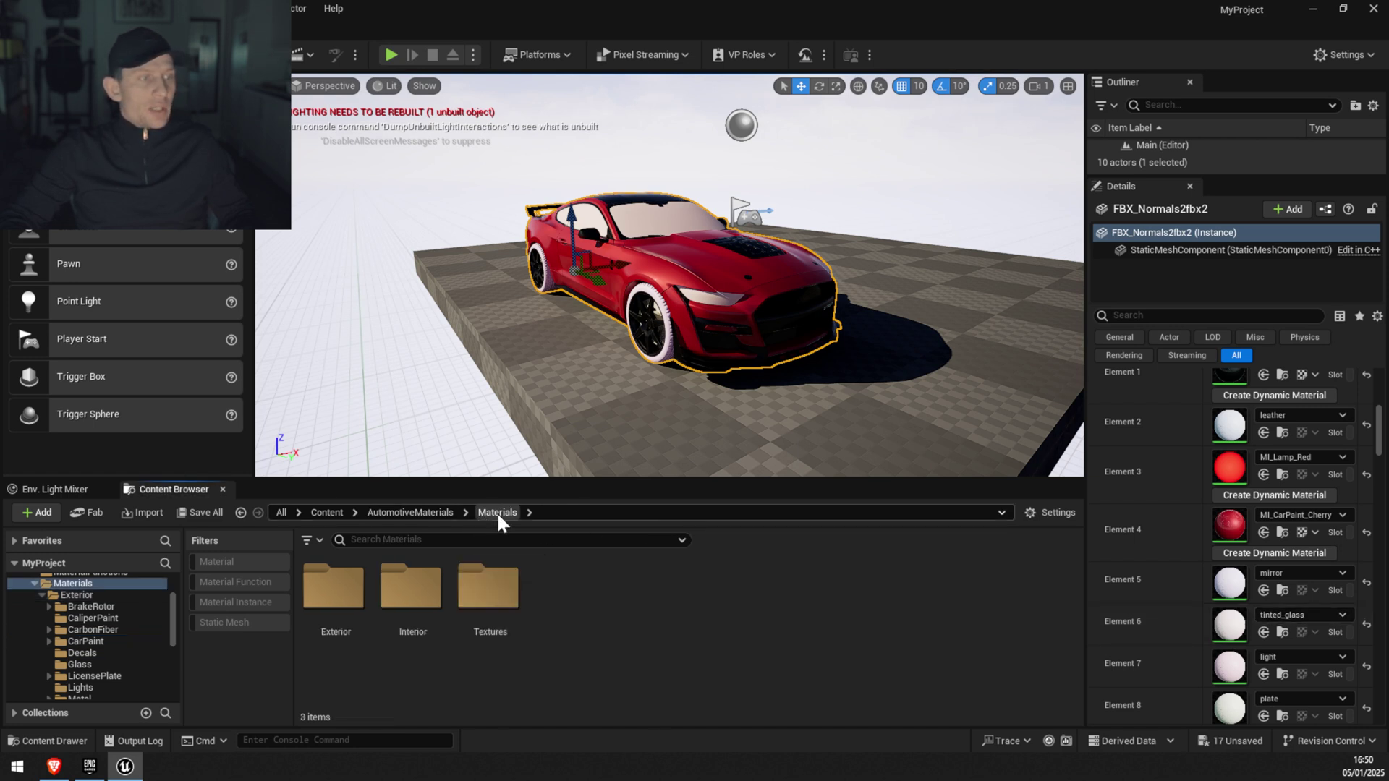
pyautogui.doubleClick(353, 585)
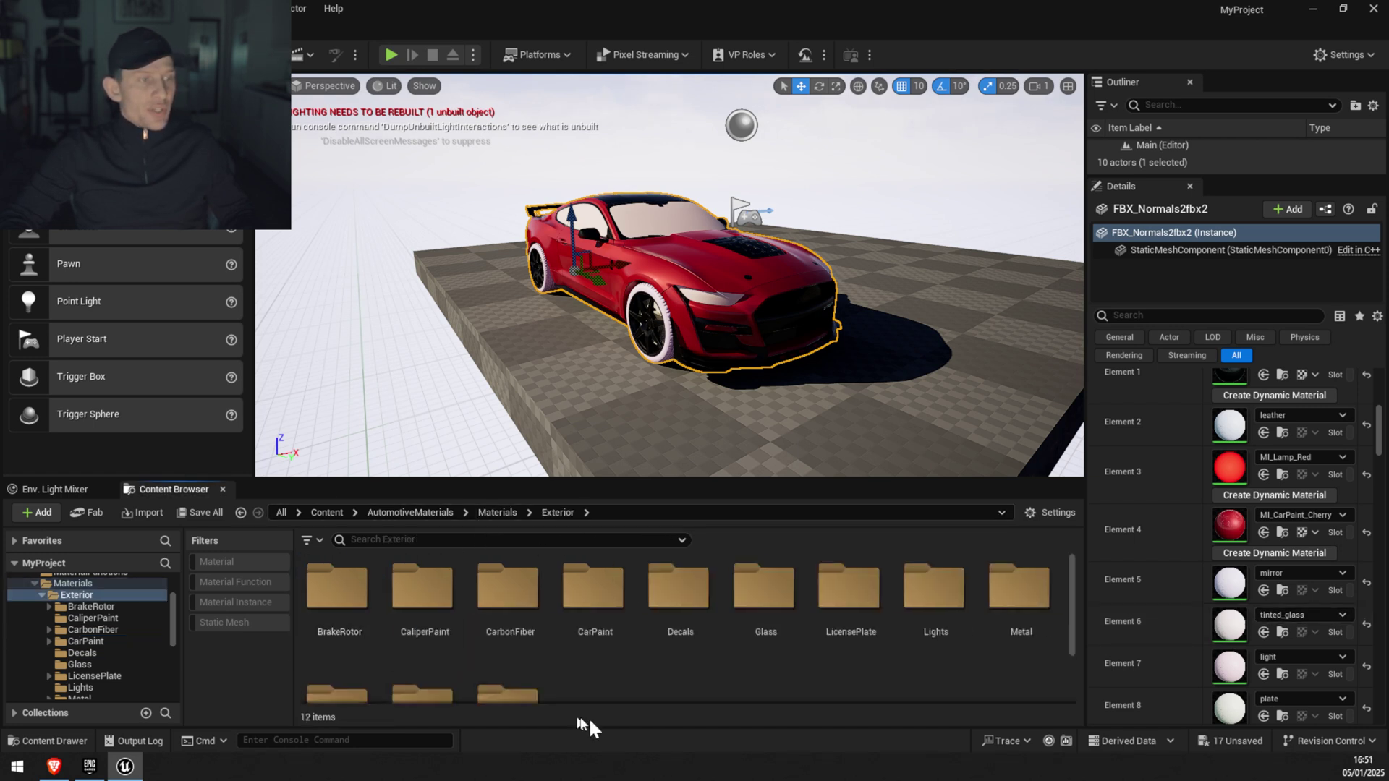
pyautogui.doubleClick(745, 590)
pyautogui.click(487, 579)
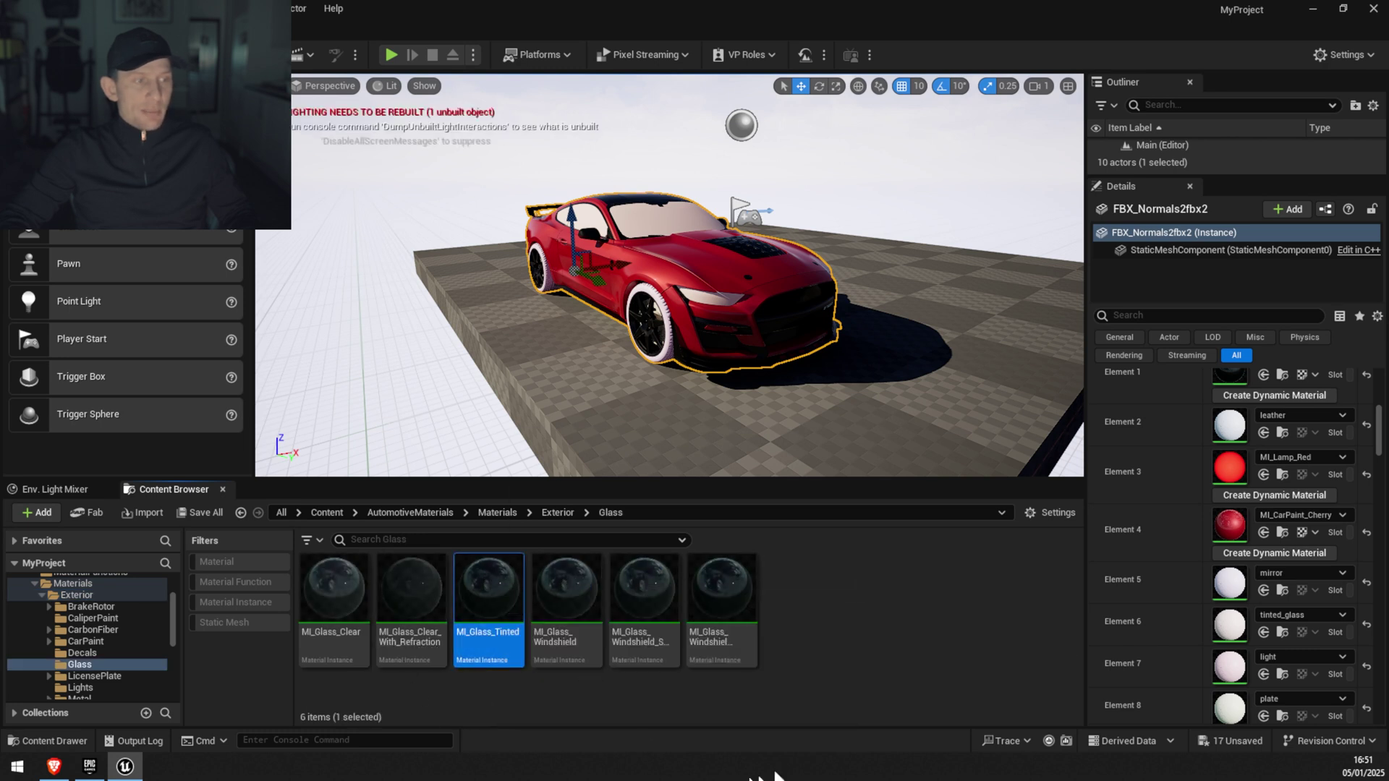
pyautogui.click(1264, 632)
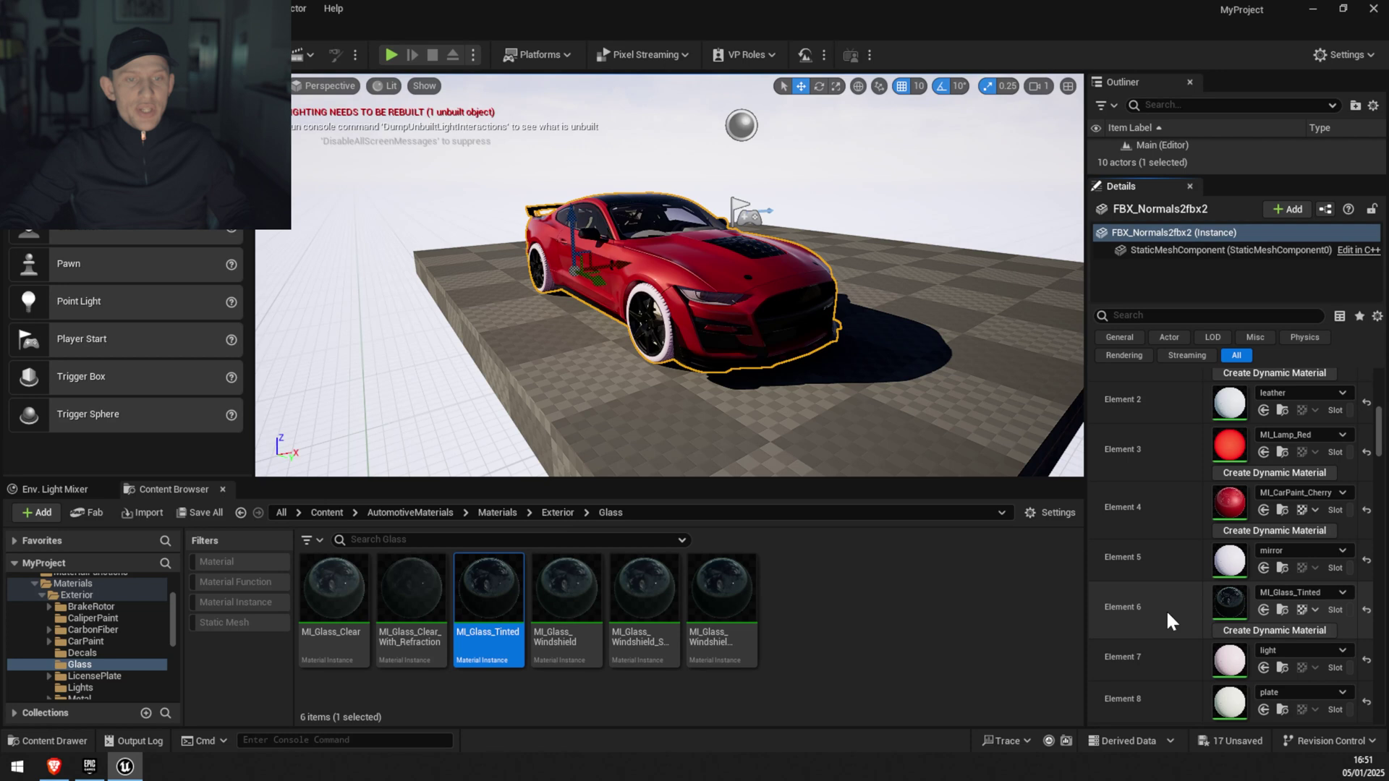
# Assign MI_Lamp_Blue from the Exterior Lights materials to the car's light slot, Element 7.
pyautogui.scroll(-3, 1165, 609)
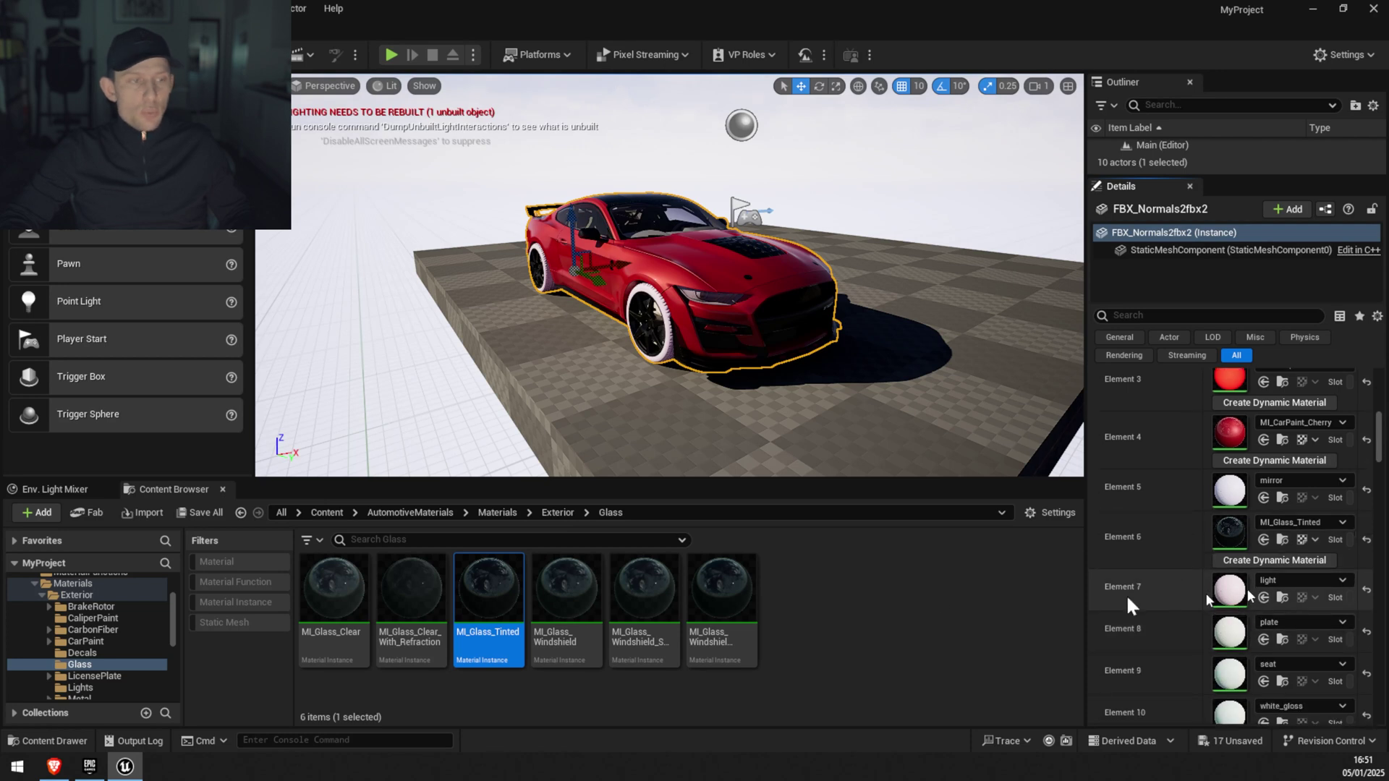
pyautogui.moveTo(738, 322); pyautogui.dragTo(705, 304, button='right')
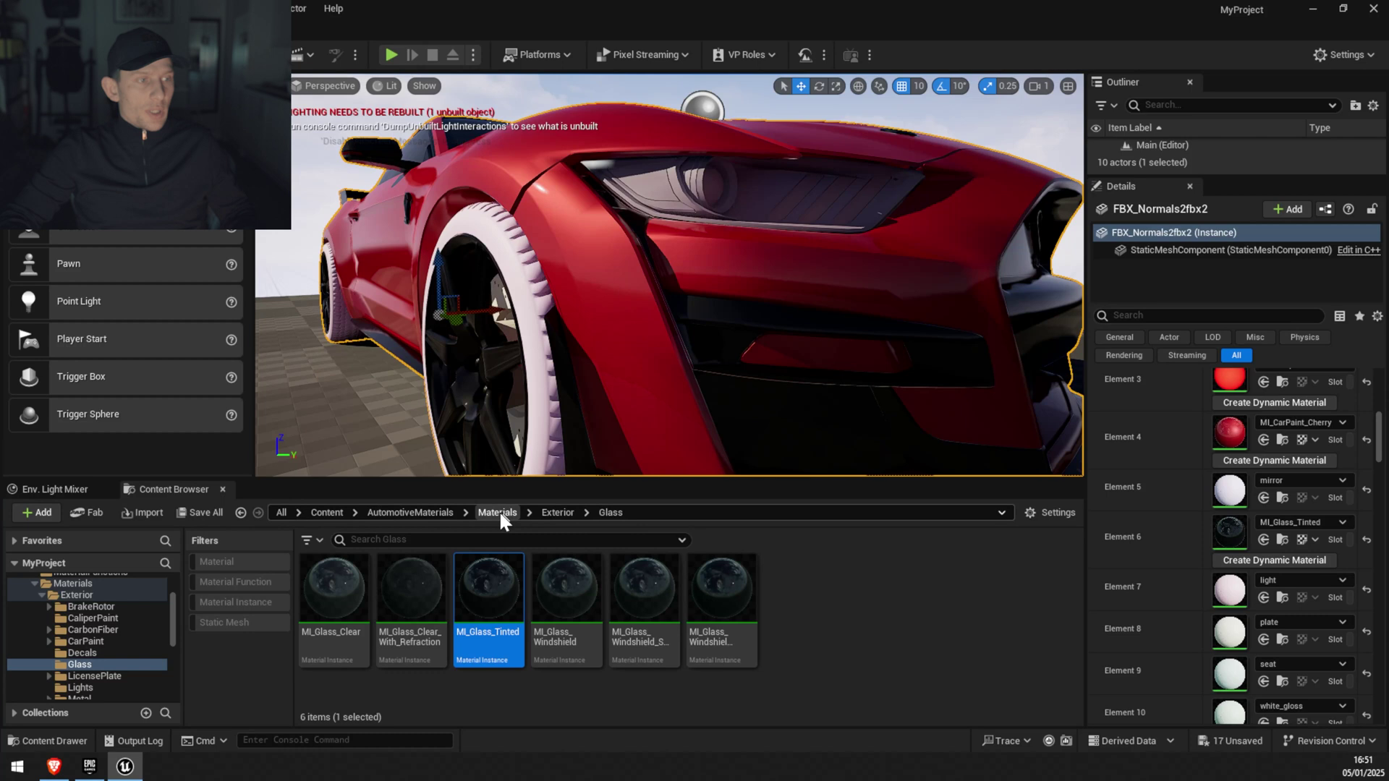
pyautogui.click(499, 514)
pyautogui.doubleClick(332, 589)
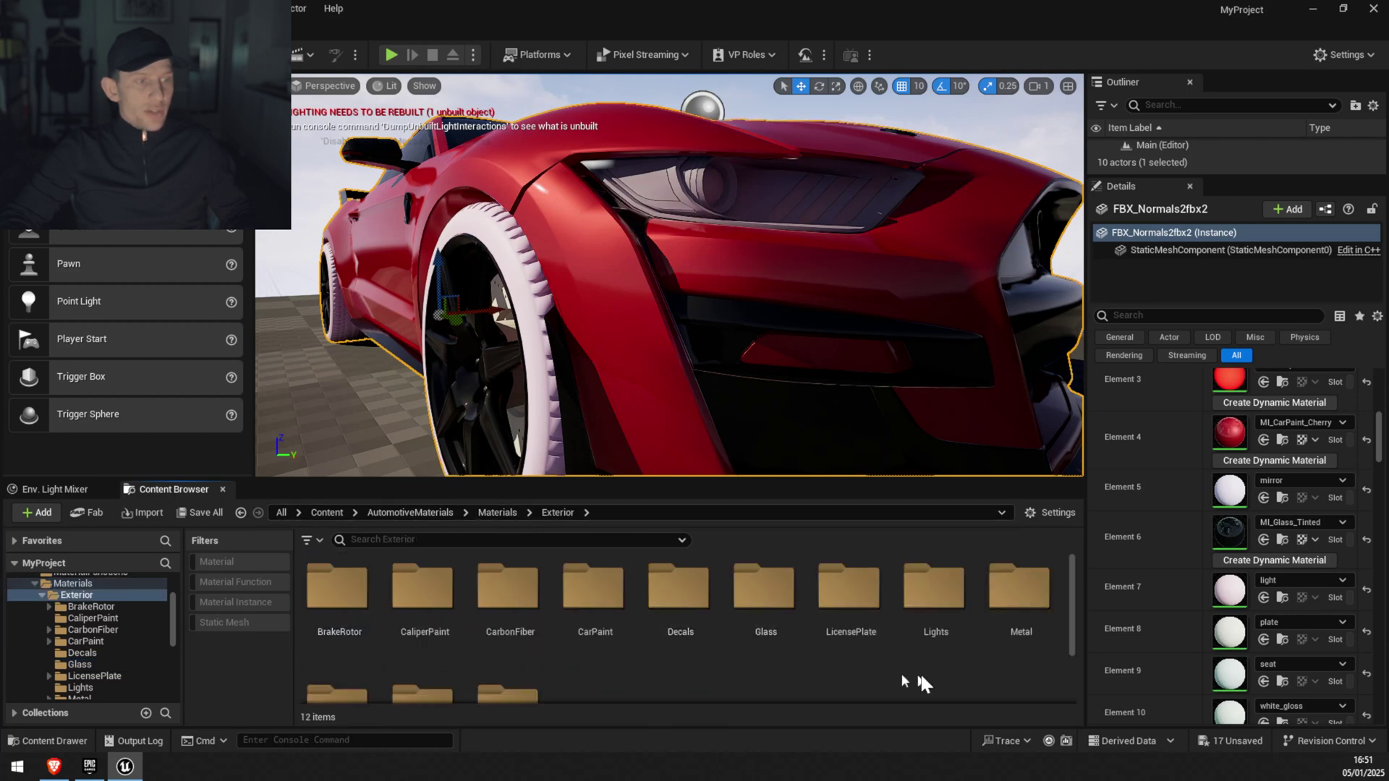
pyautogui.doubleClick(931, 586)
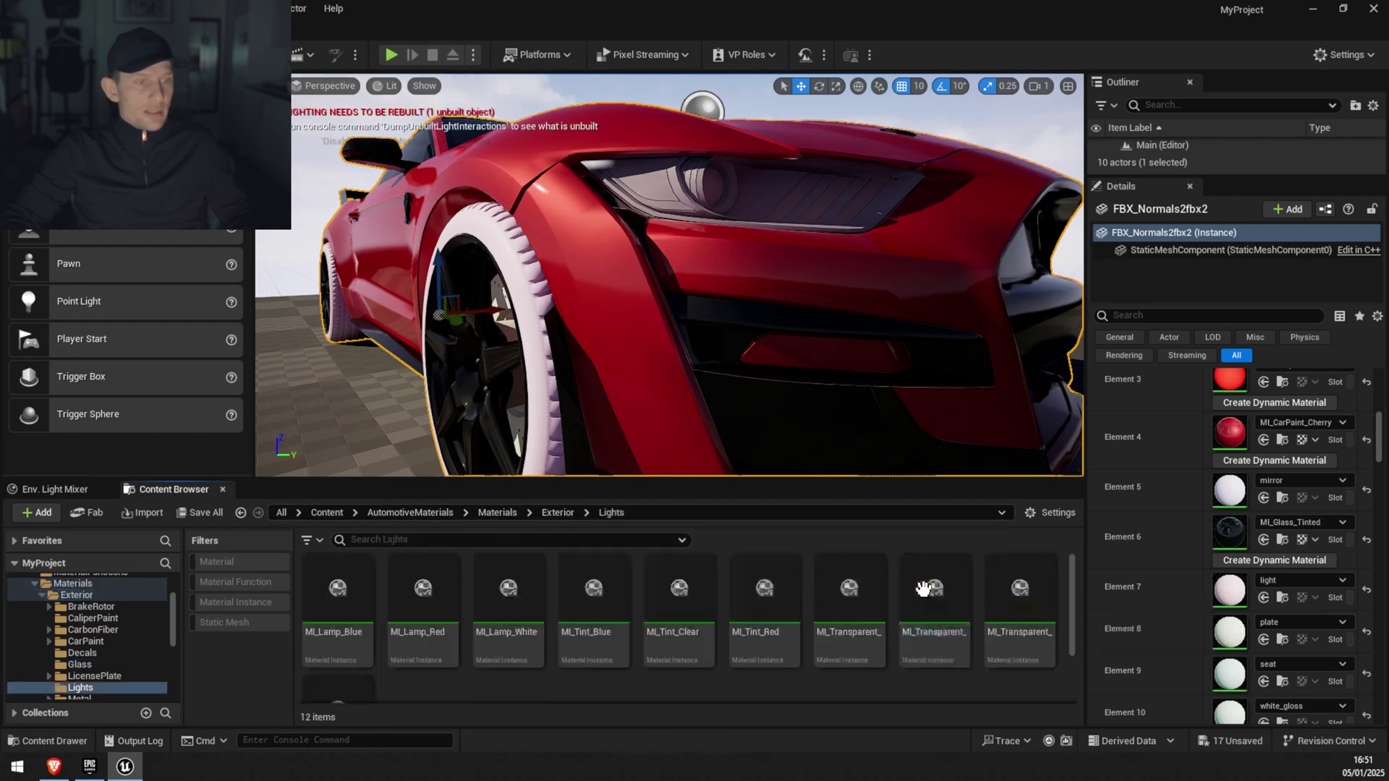
pyautogui.click(338, 601)
pyautogui.click(1263, 599)
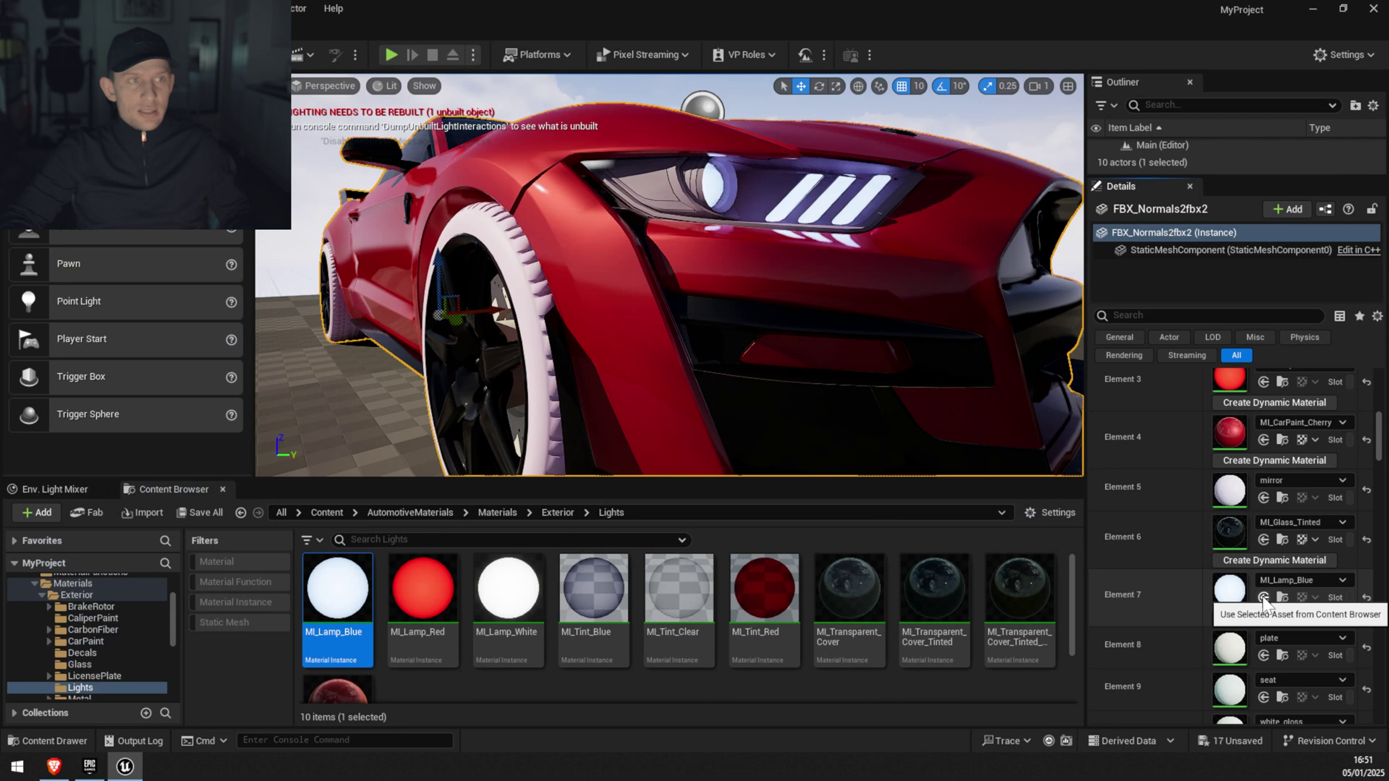
# Assign MI_Tire_Sidewall_Rough from the Exterior Rubber materials to the car's tire slot, Element 13.
pyautogui.scroll(-1, 1195, 652)
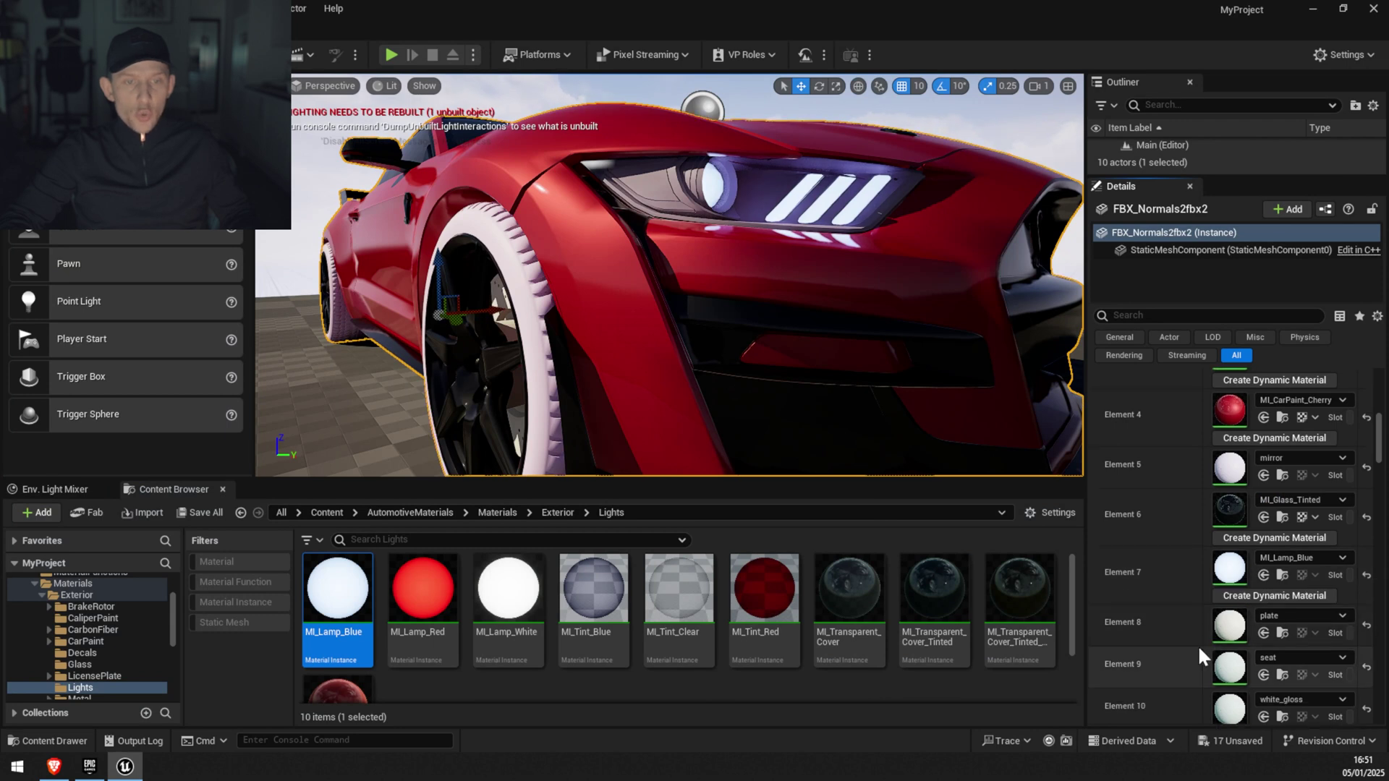
pyautogui.scroll(-4, 1201, 646)
pyautogui.press('f')
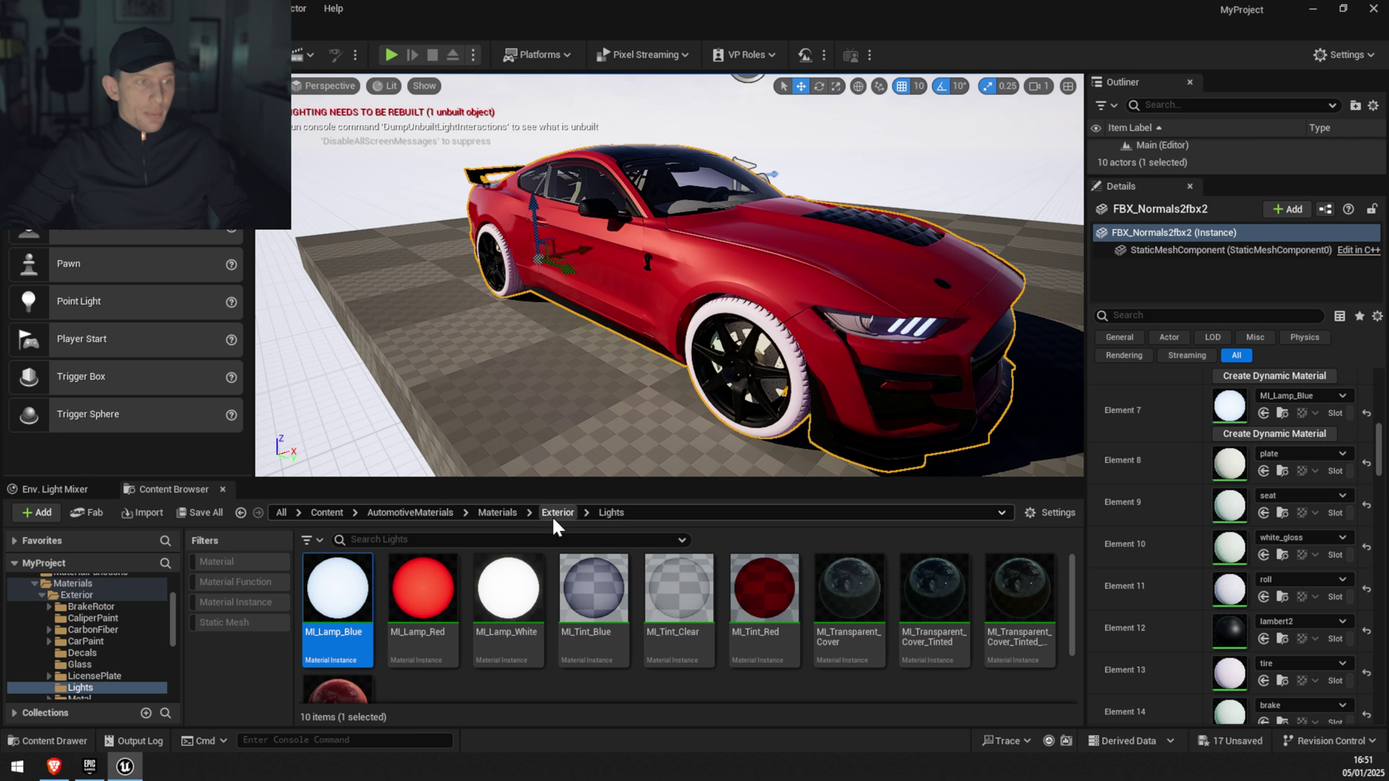
pyautogui.click(499, 512)
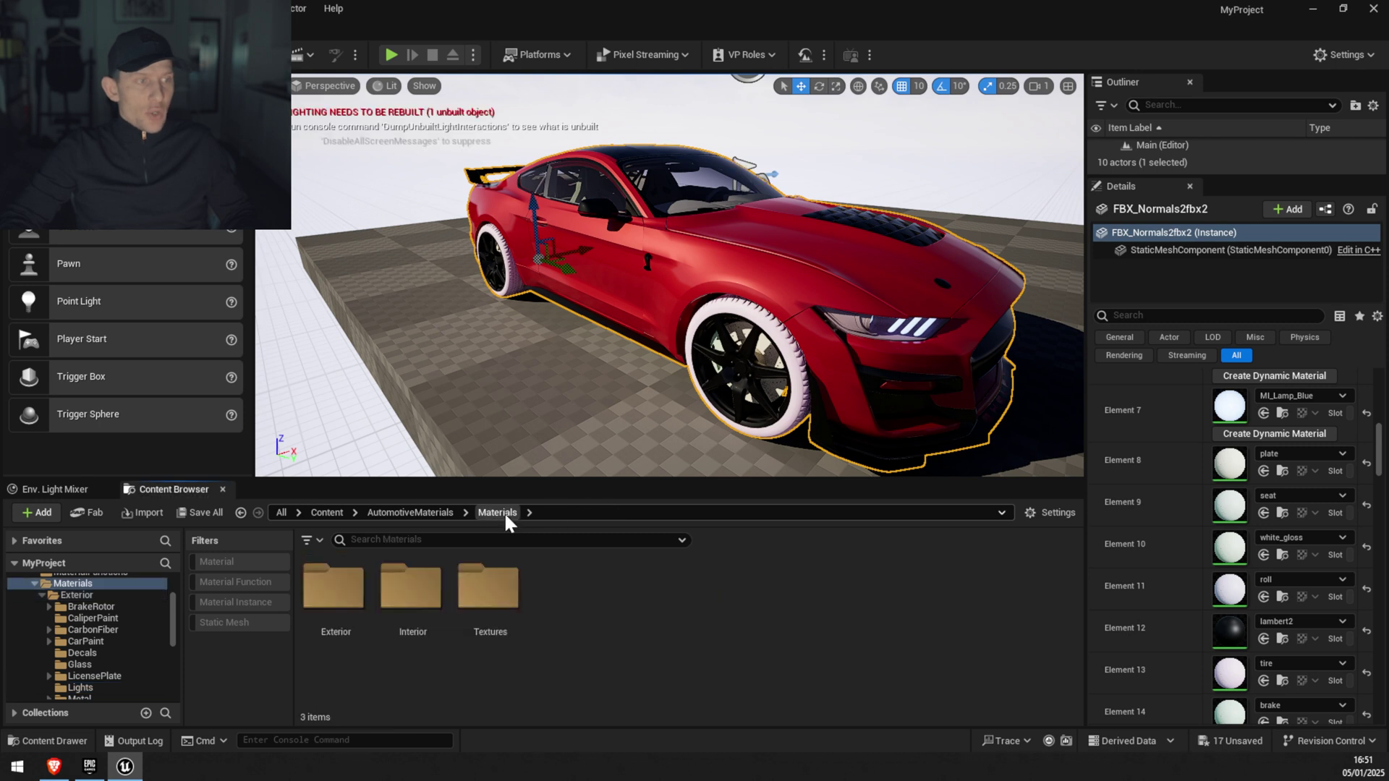
pyautogui.doubleClick(366, 593)
pyautogui.scroll(-2, 950, 686)
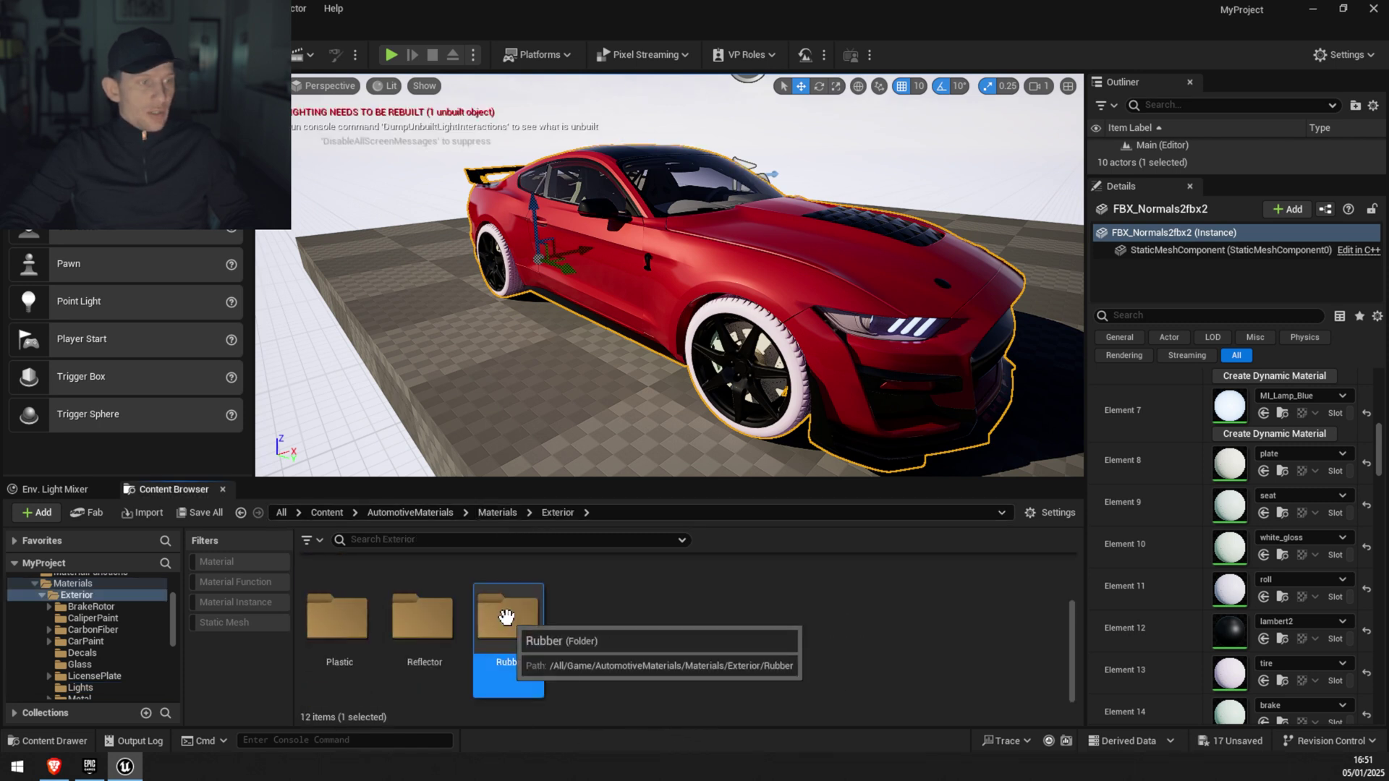
pyautogui.doubleClick(506, 607)
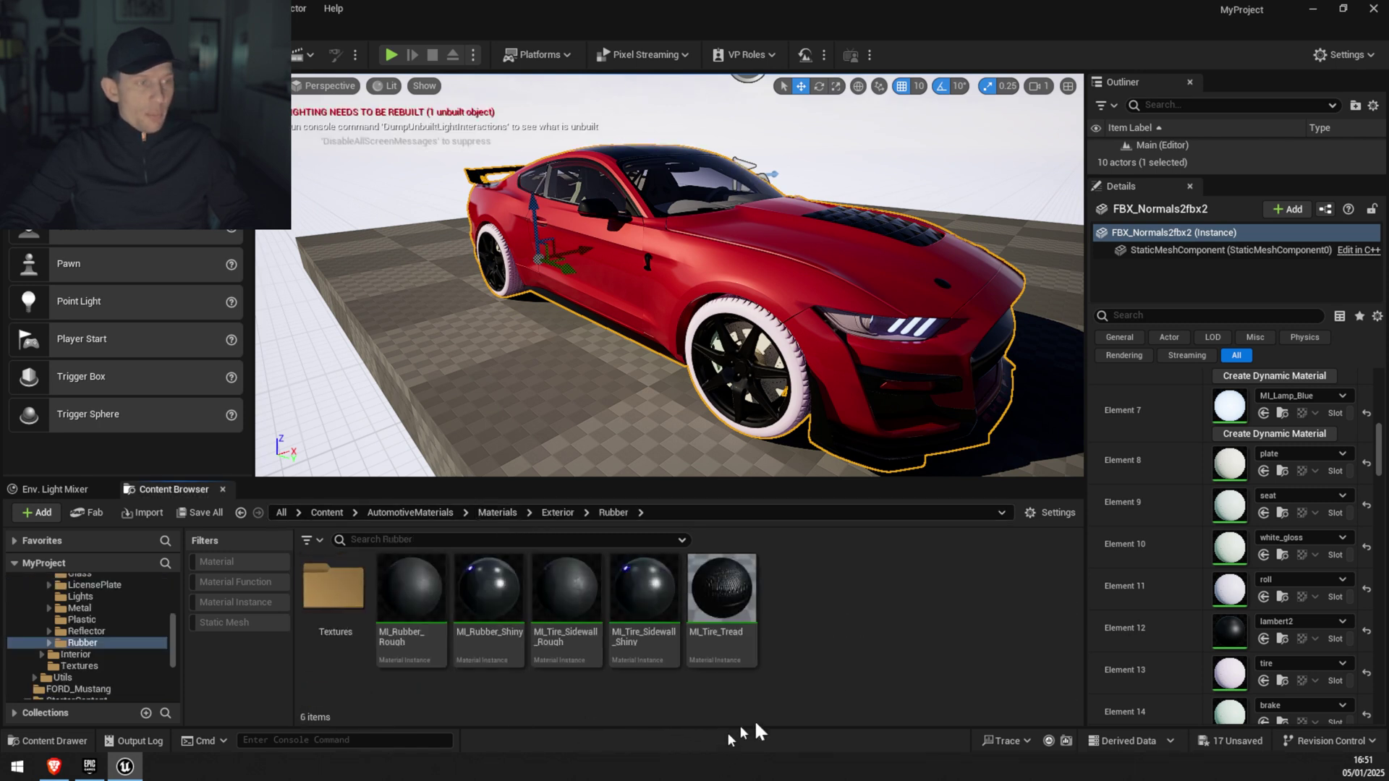
pyautogui.click(568, 589)
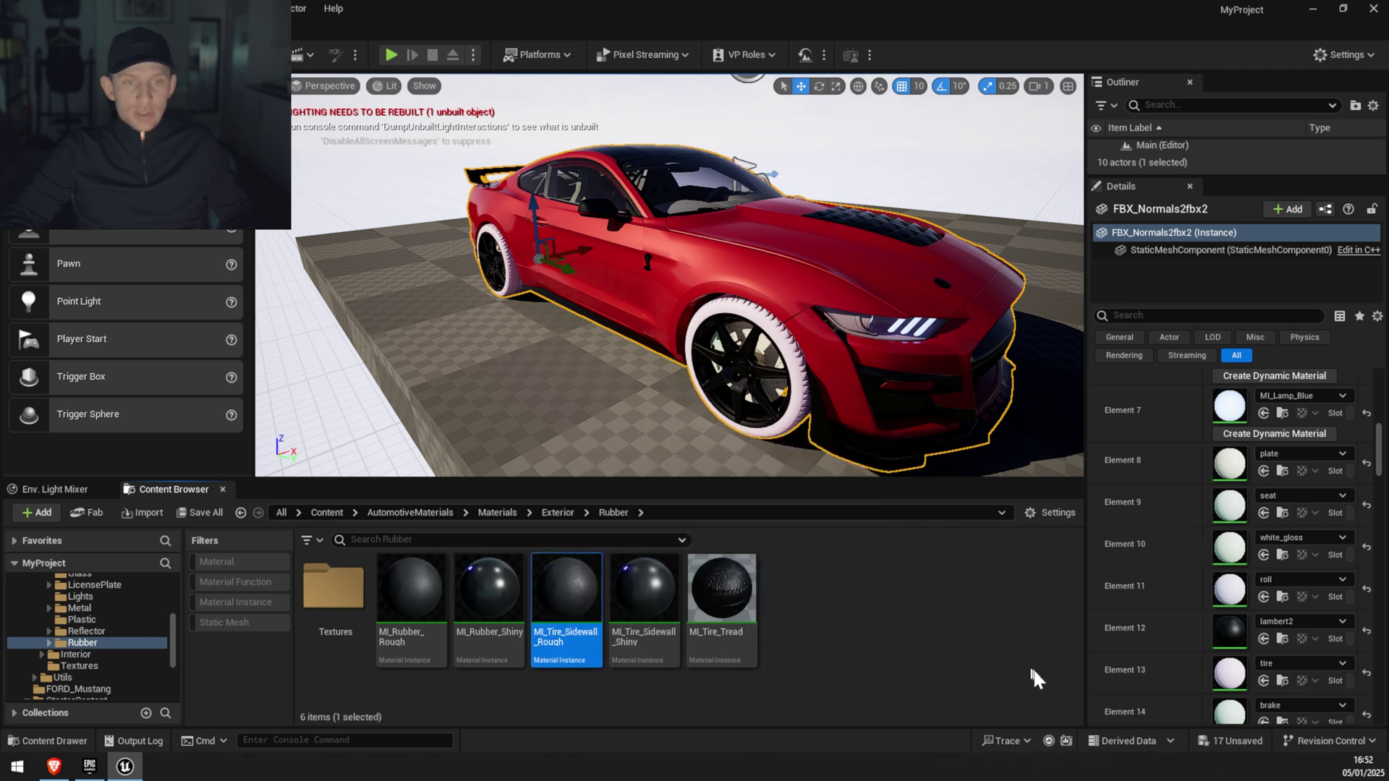
pyautogui.click(1263, 681)
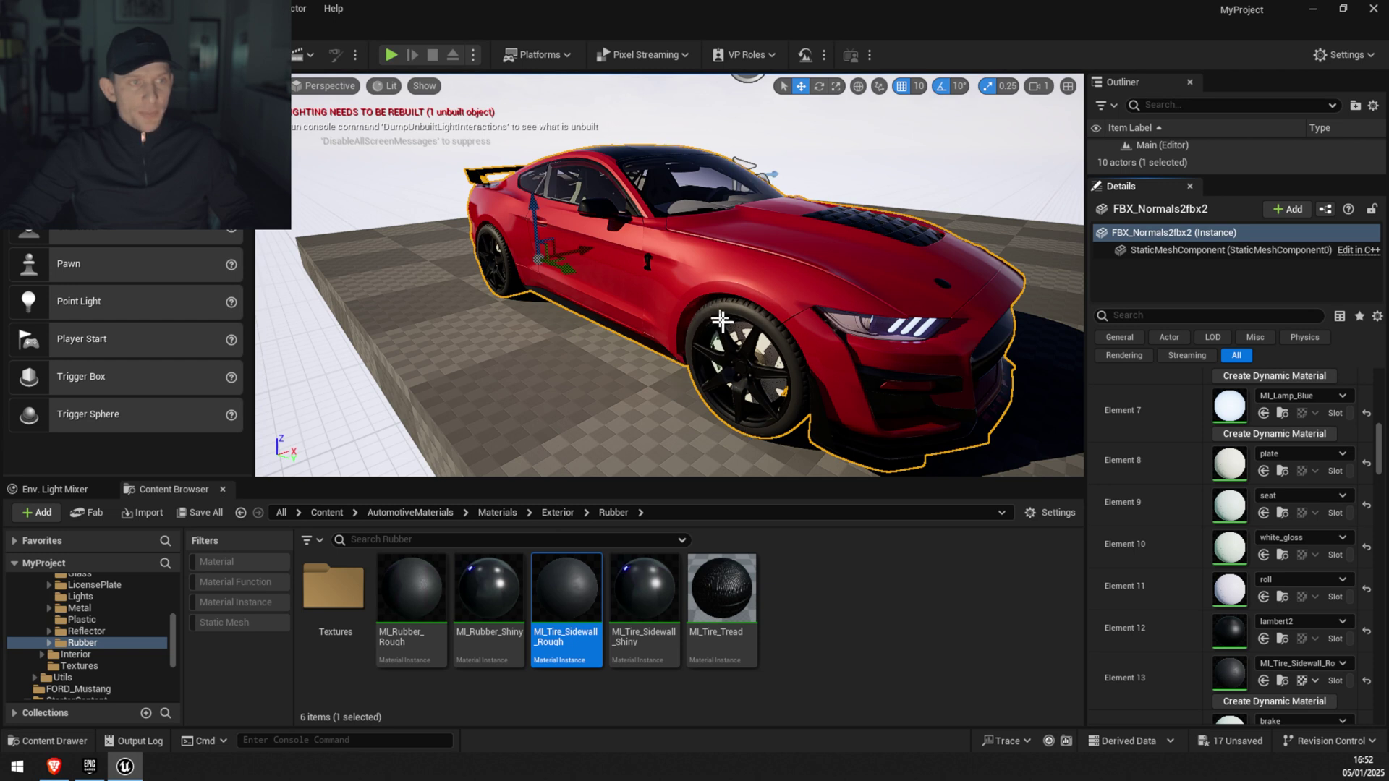
# Assign MI_CarPaint_Cherry from the Exterior CarPaint materials to the car's brake slot, Element 14.
pyautogui.scroll(-2, 1230, 652)
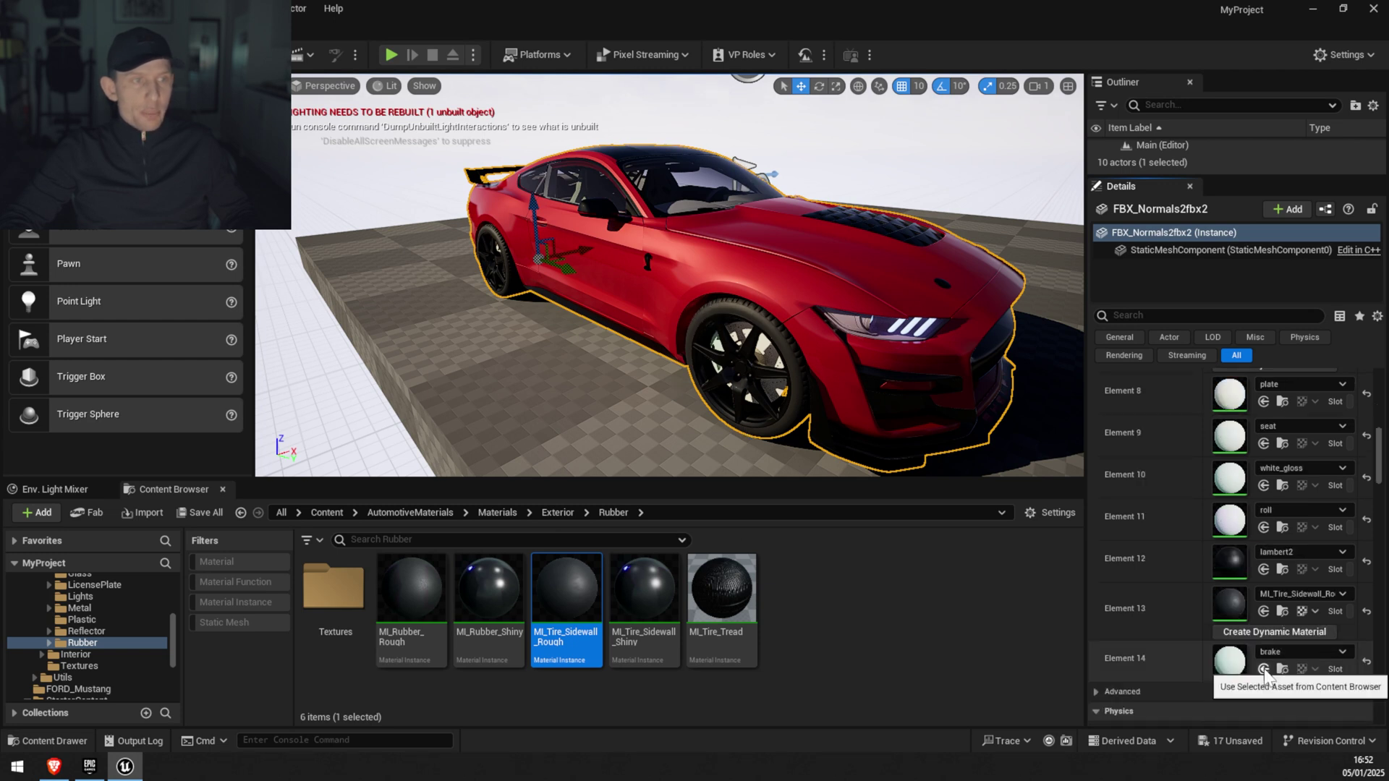
pyautogui.click(498, 512)
pyautogui.doubleClick(342, 585)
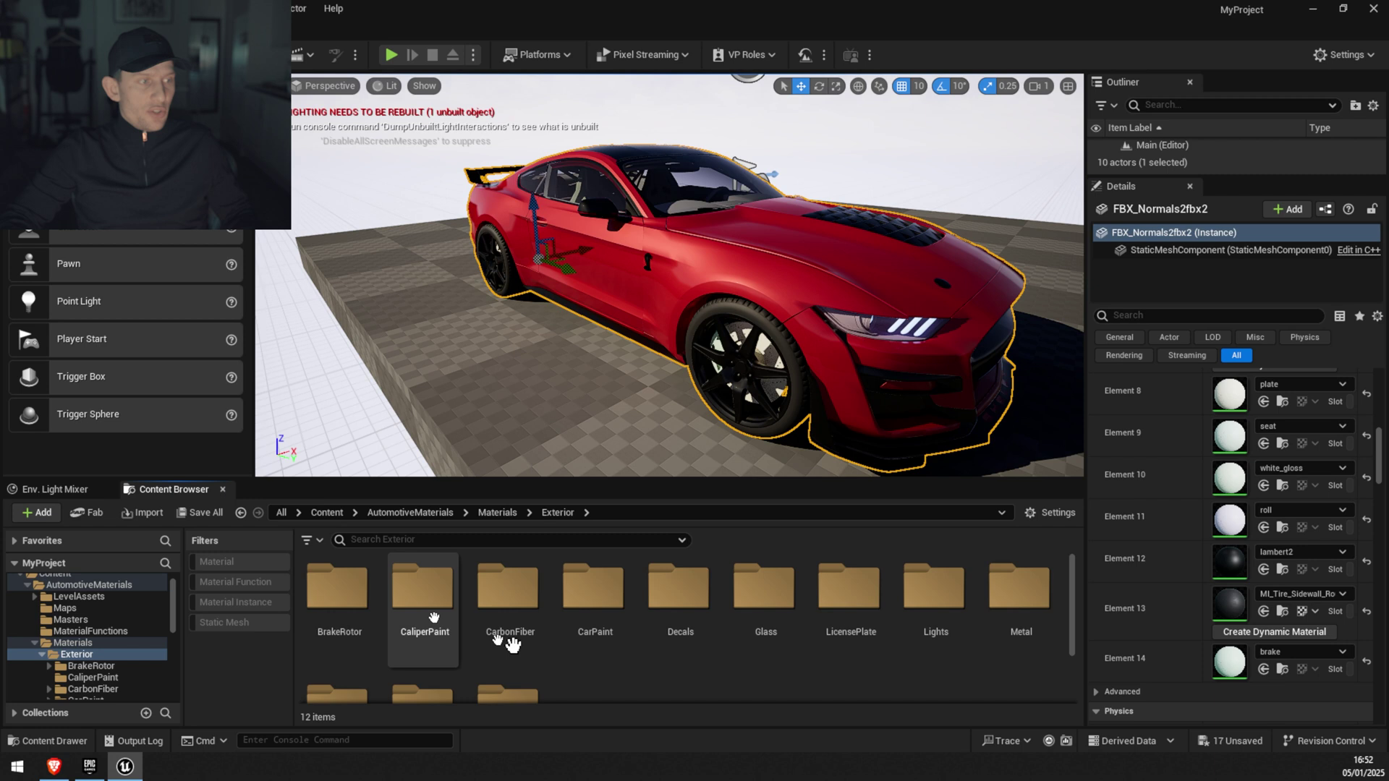
pyautogui.doubleClick(583, 585)
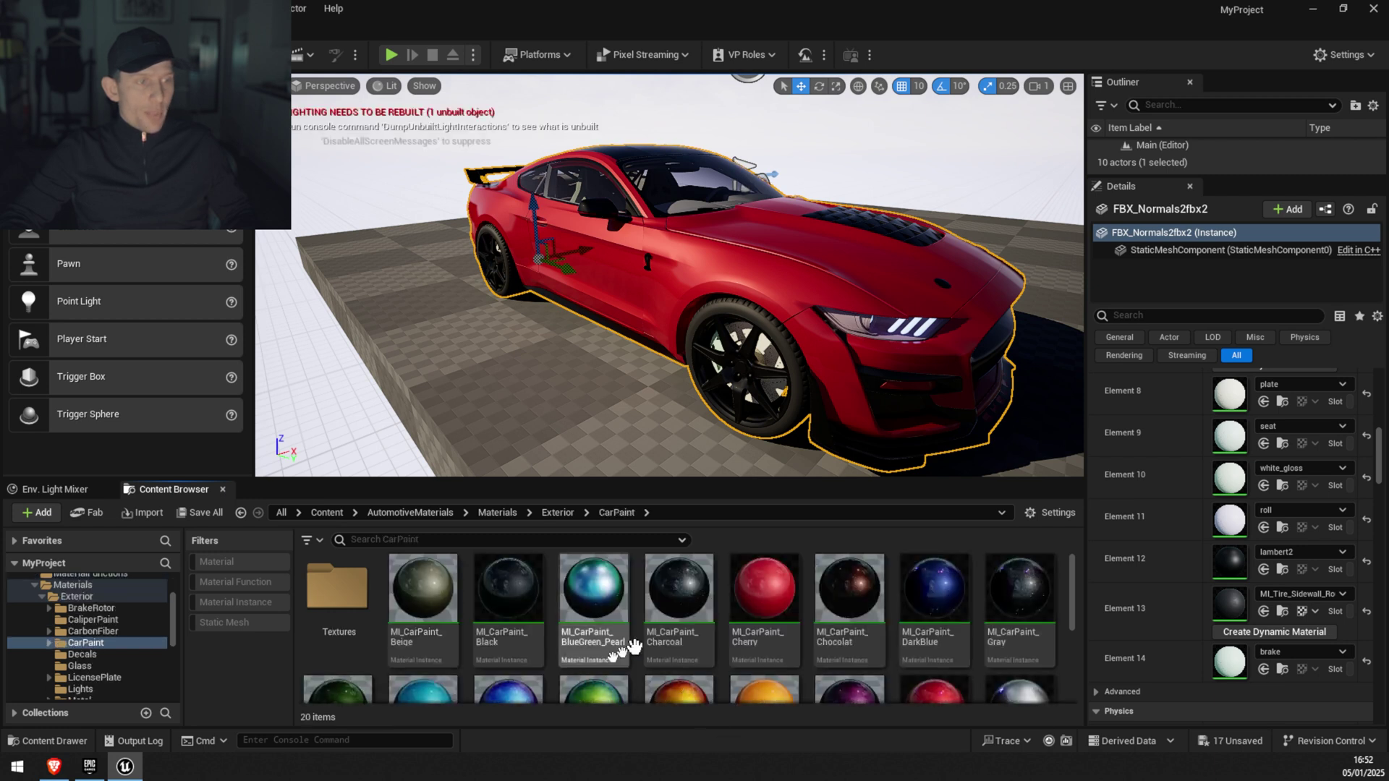
pyautogui.moveTo(764, 589); pyautogui.dragTo(1235, 664)
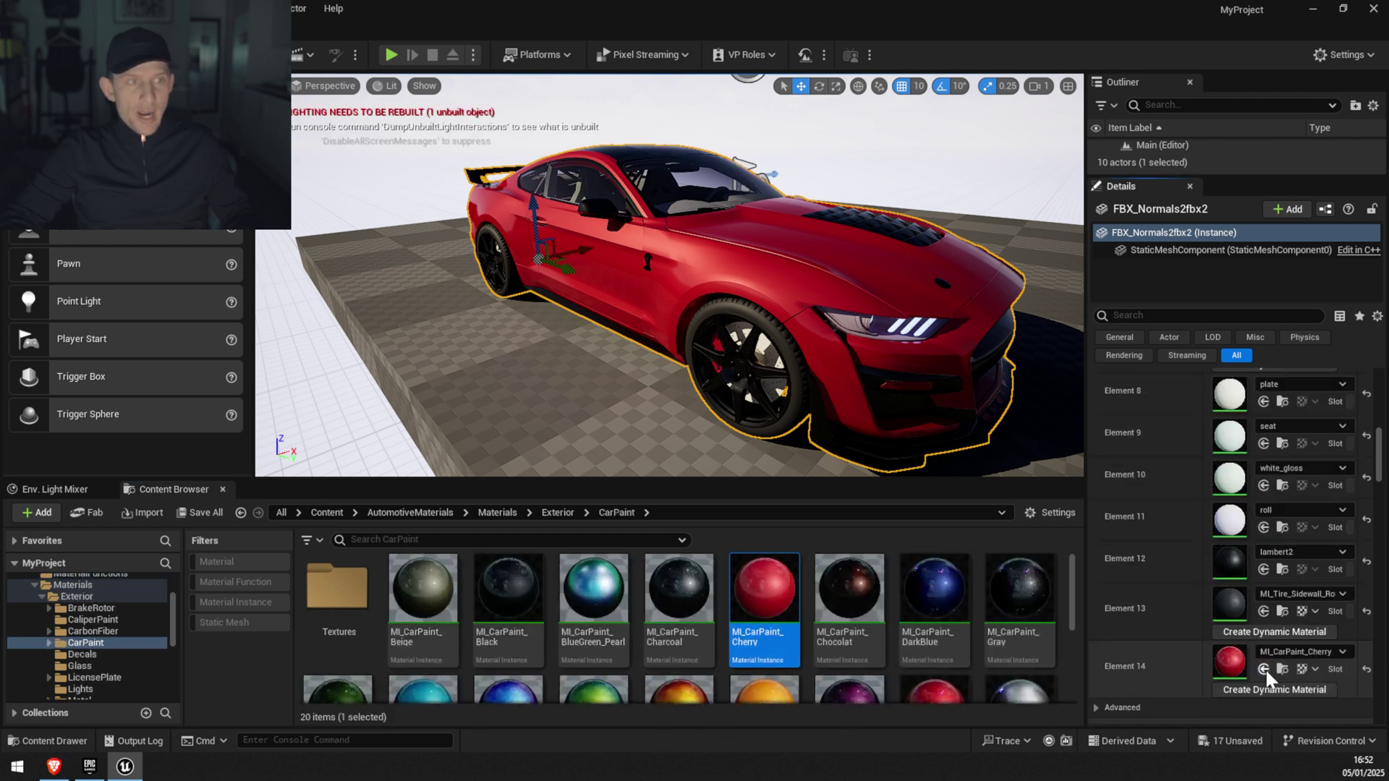
# Set the viewport camera speed to 0.1 and frame the car's windshield and dashboard.
pyautogui.scroll(6, 1262, 637)
pyautogui.moveTo(818, 351); pyautogui.dragTo(631, 205, button='right')
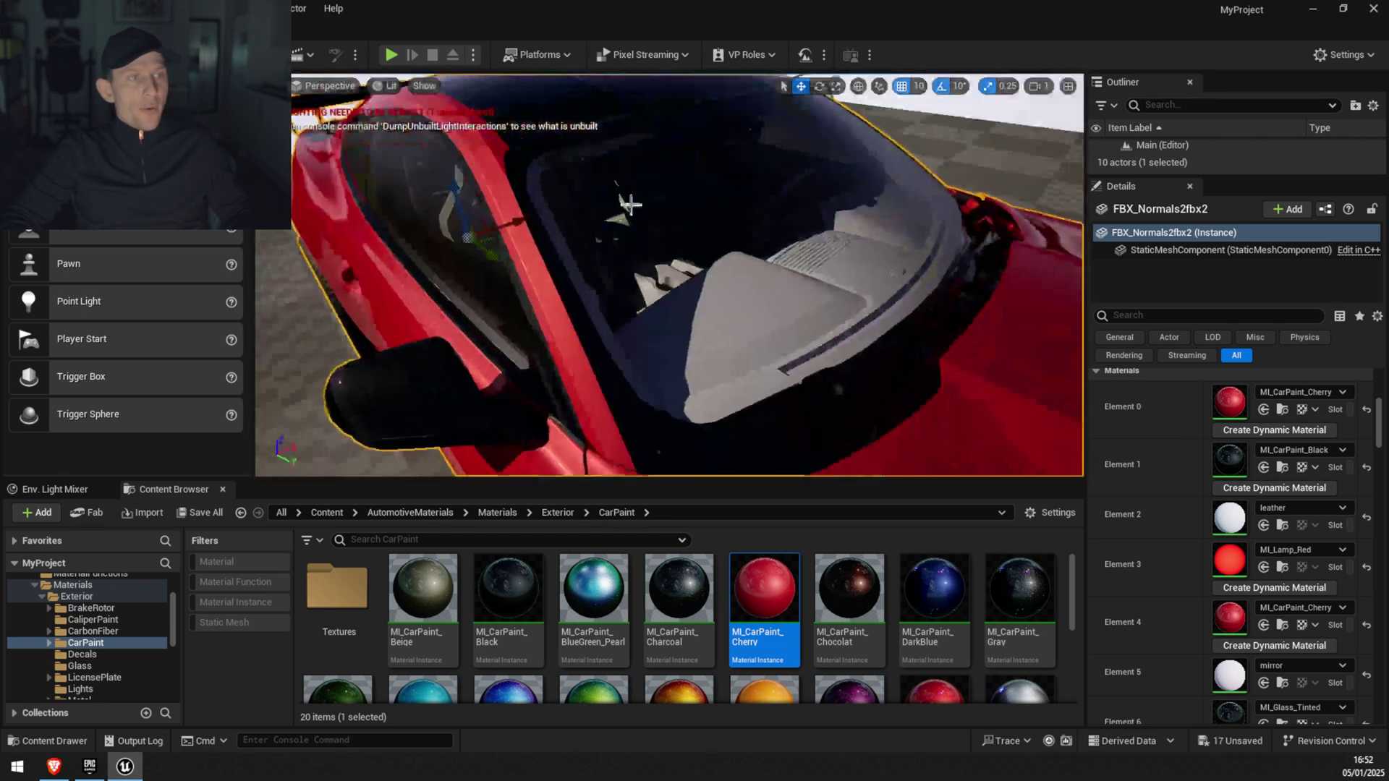
pyautogui.click(1037, 87)
pyautogui.moveTo(900, 119); pyautogui.dragTo(881, 118)
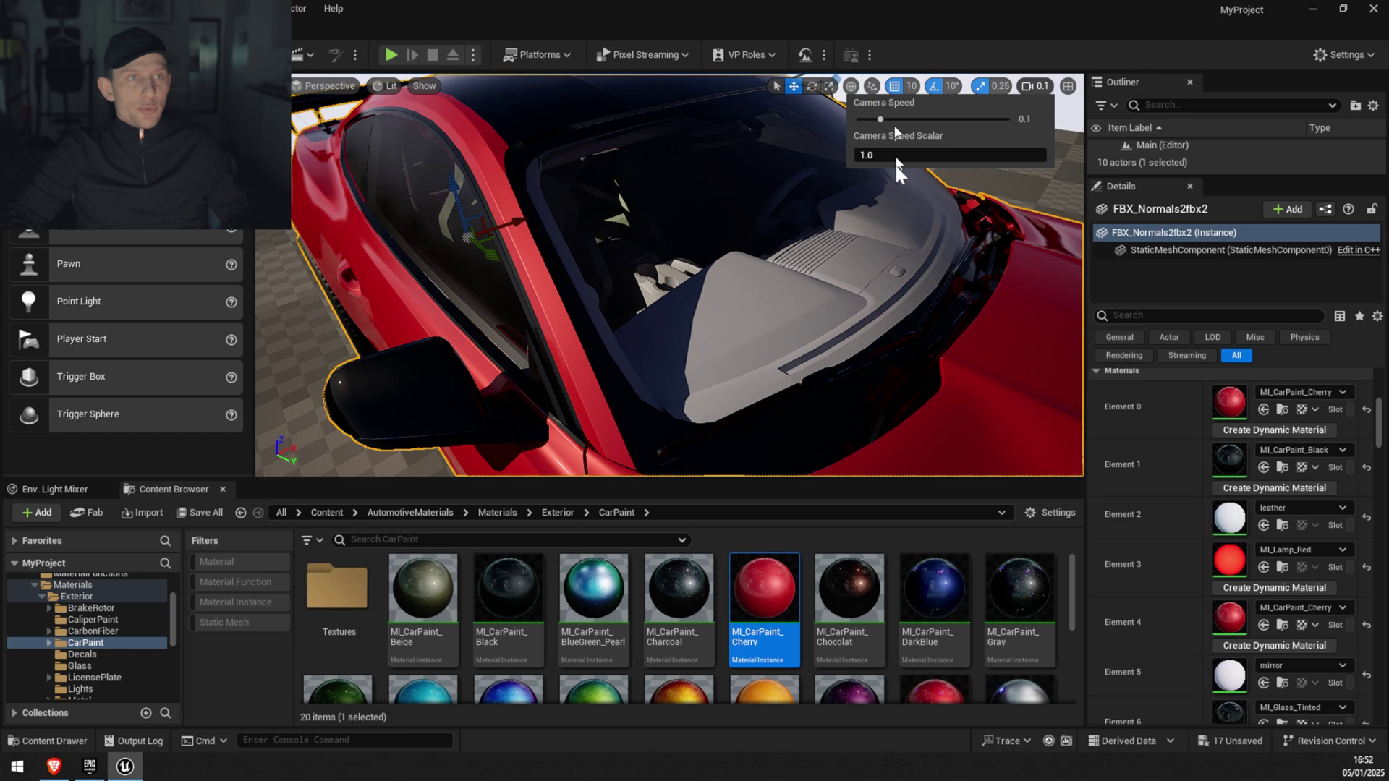
pyautogui.moveTo(897, 181); pyautogui.dragTo(670, 448, button='right')
# Assign MI_Suede_Grey from the Interior Leather materials to the car's leather slot, Element 2.
pyautogui.click(557, 513)
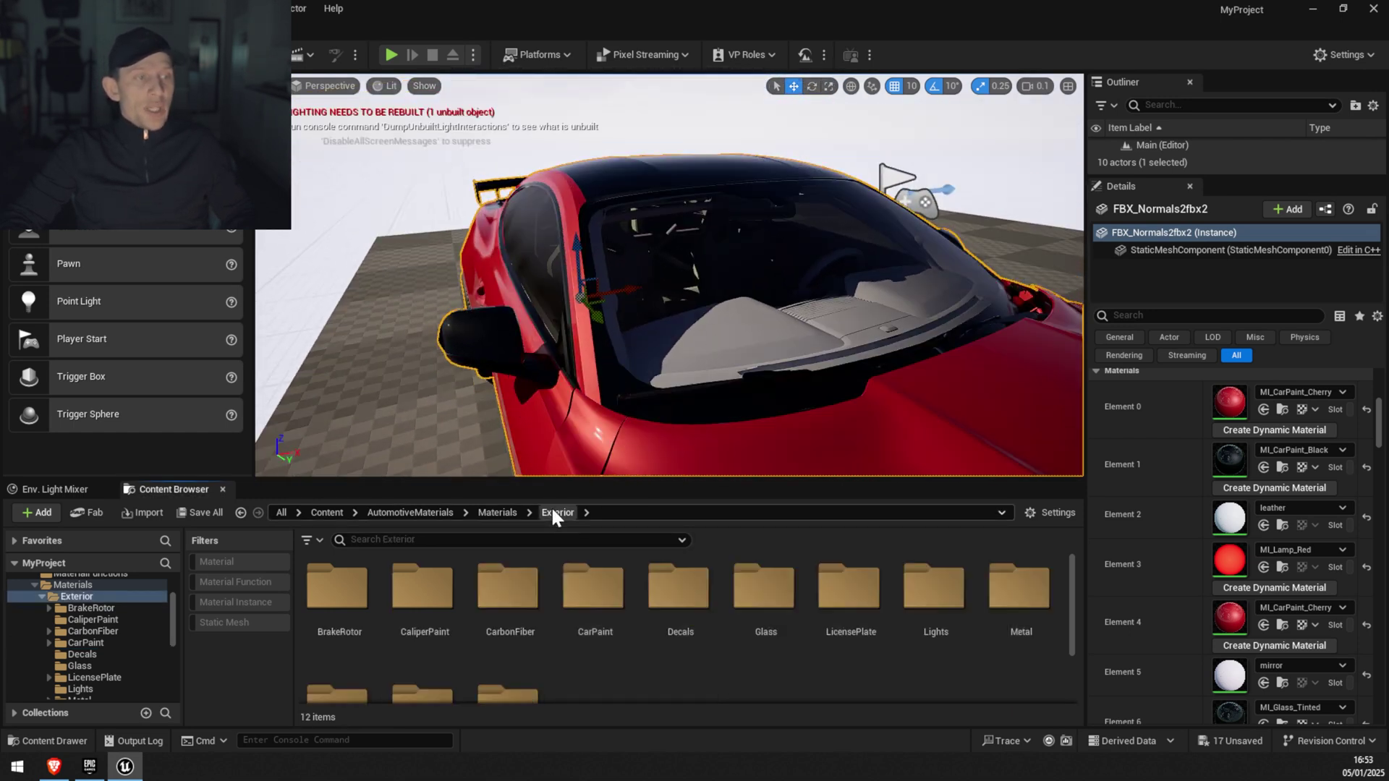
pyautogui.click(492, 512)
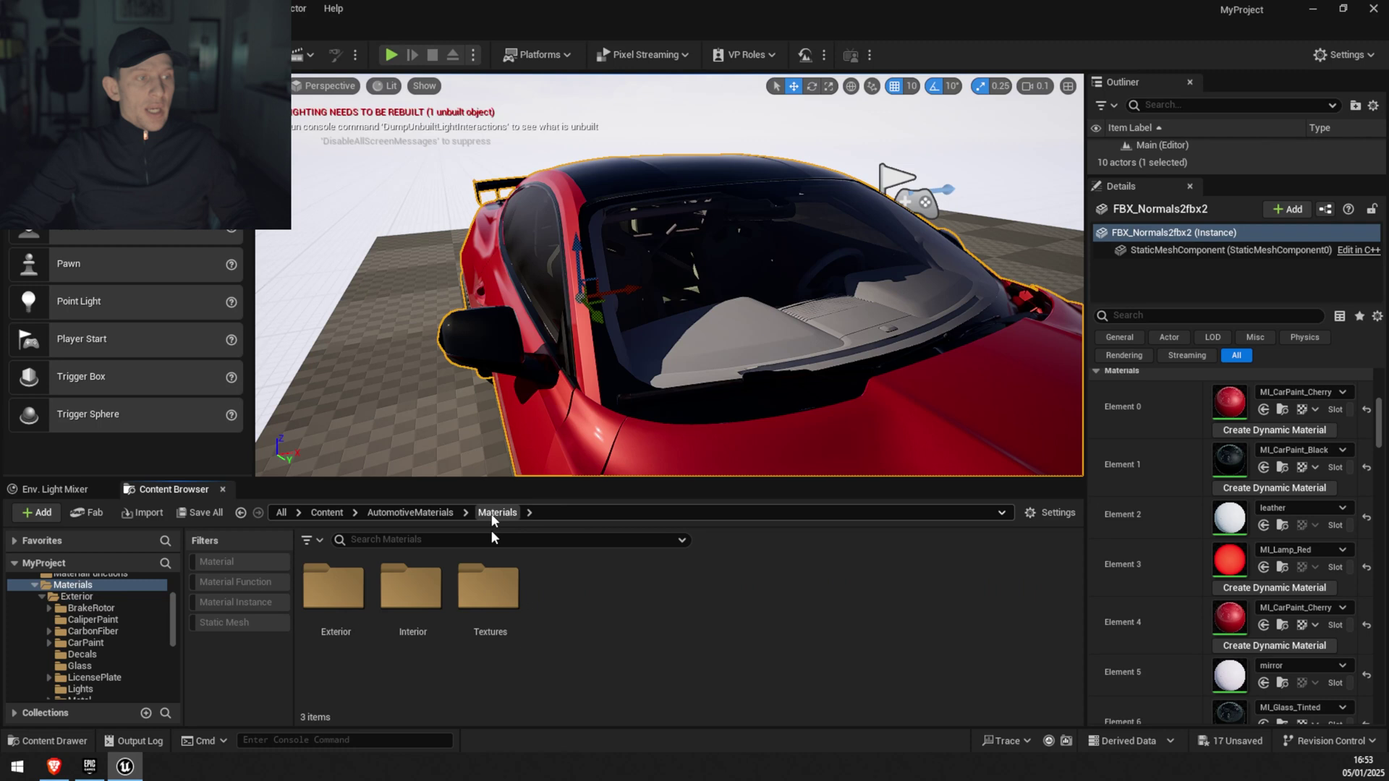
pyautogui.doubleClick(411, 585)
pyautogui.doubleClick(557, 597)
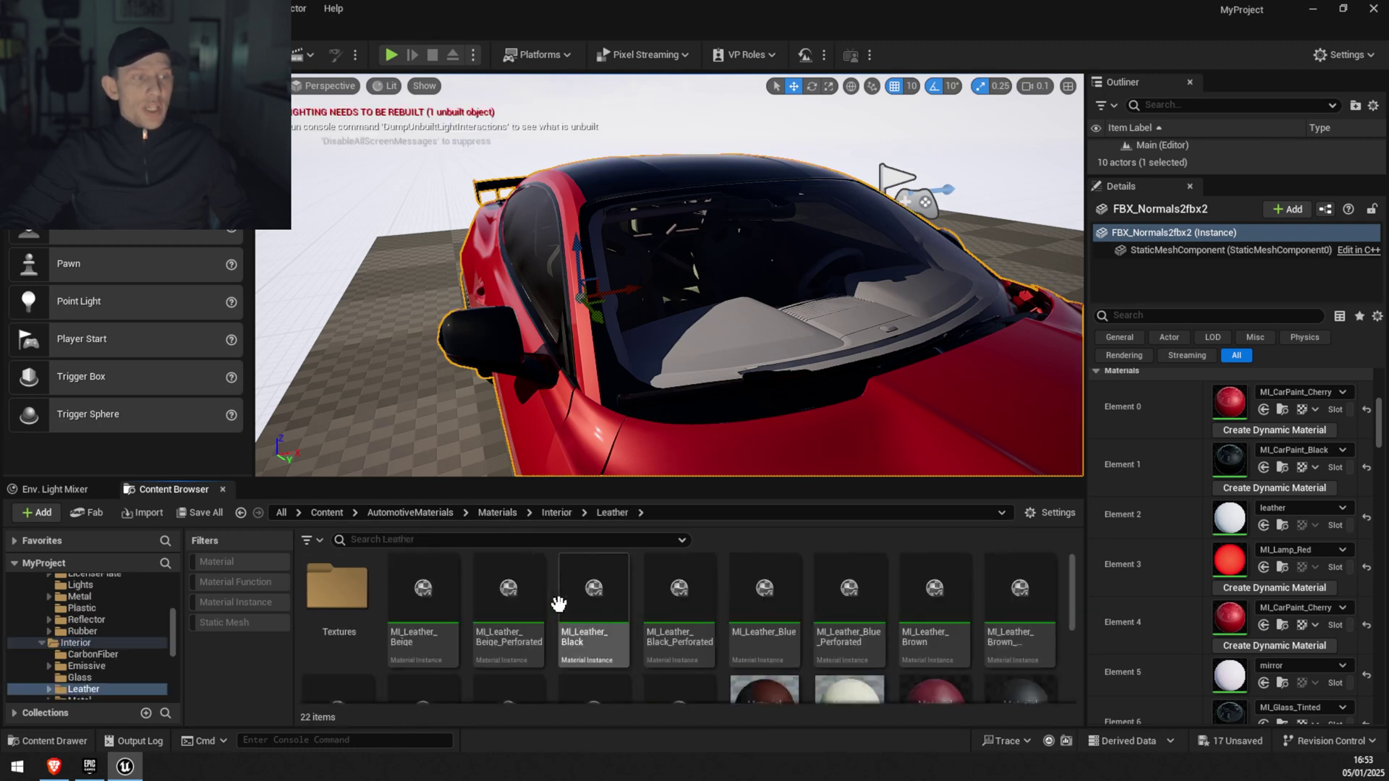
pyautogui.scroll(-2, 911, 629)
pyautogui.scroll(-2, 940, 605)
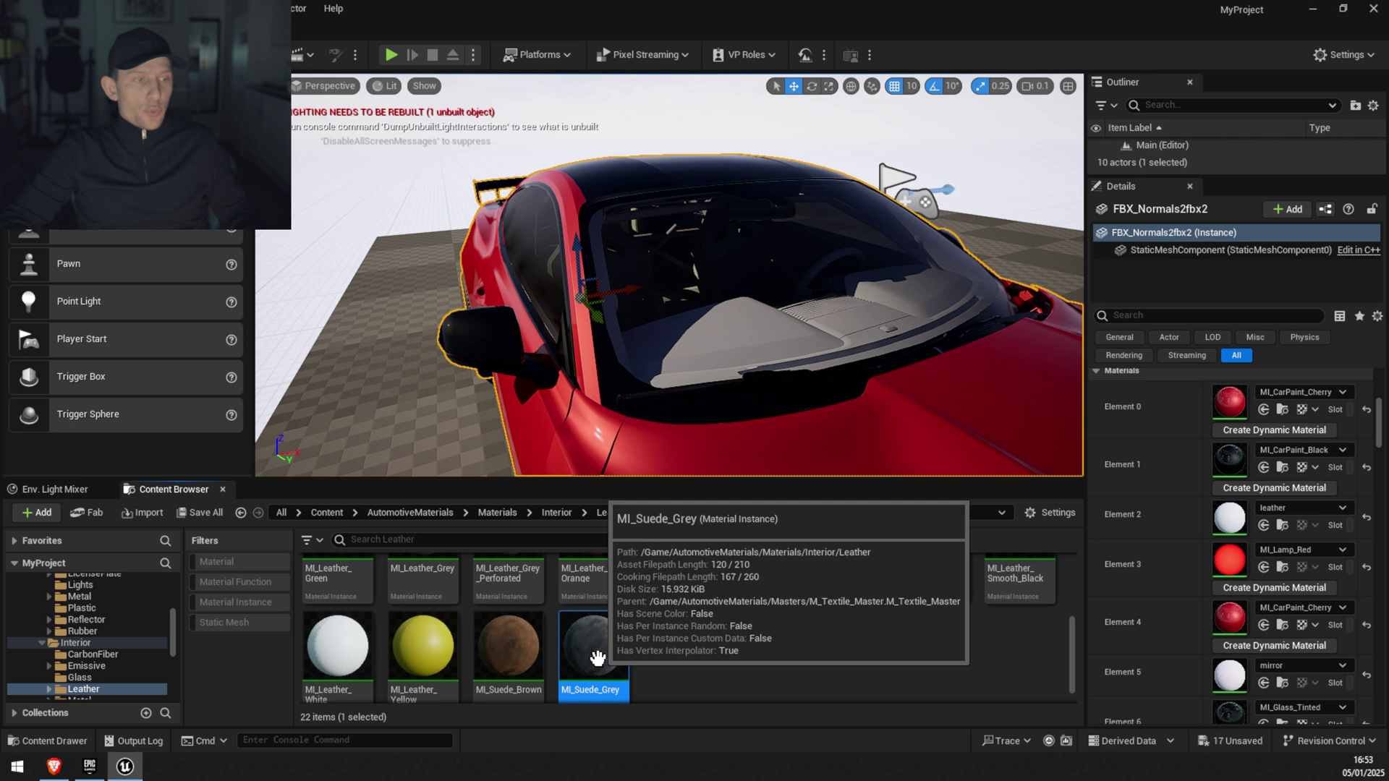
pyautogui.moveTo(592, 646); pyautogui.dragTo(1280, 510)
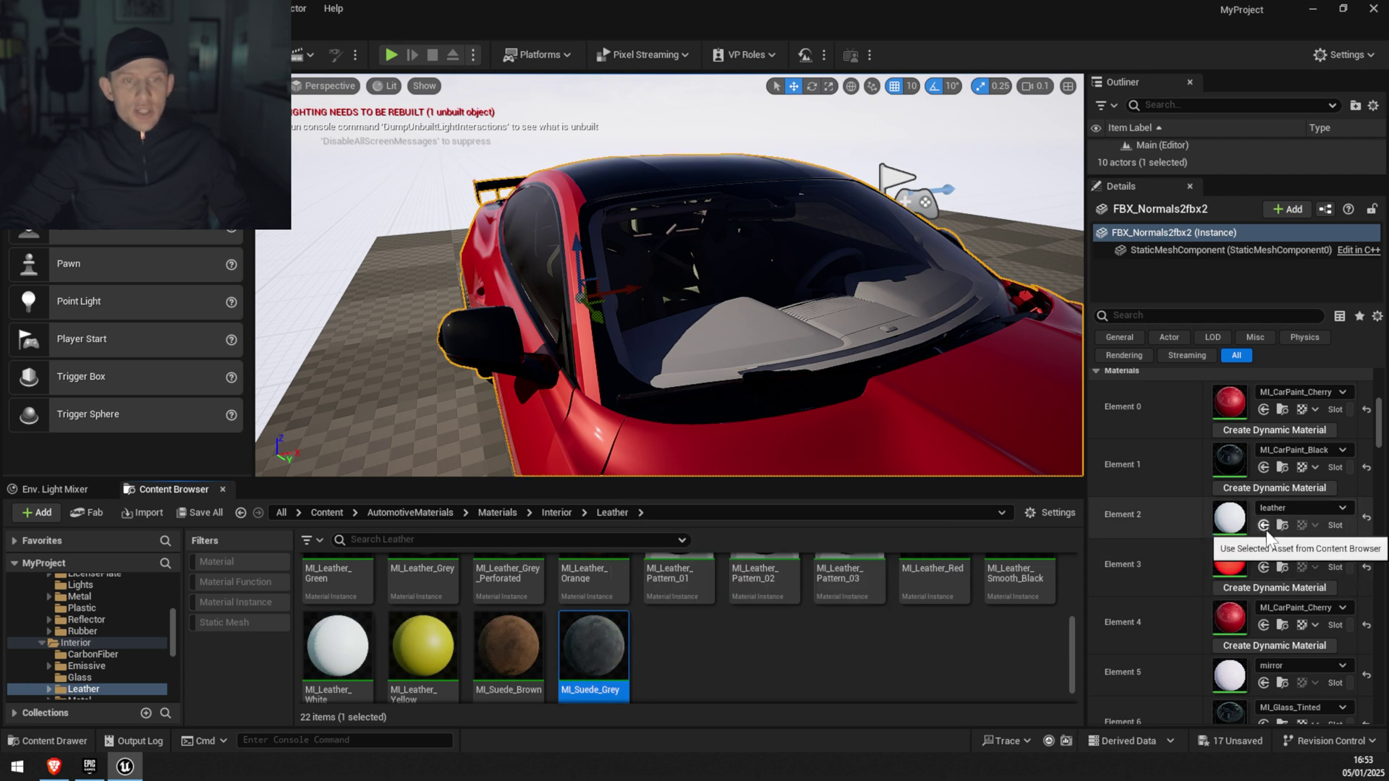
pyautogui.click(1264, 526)
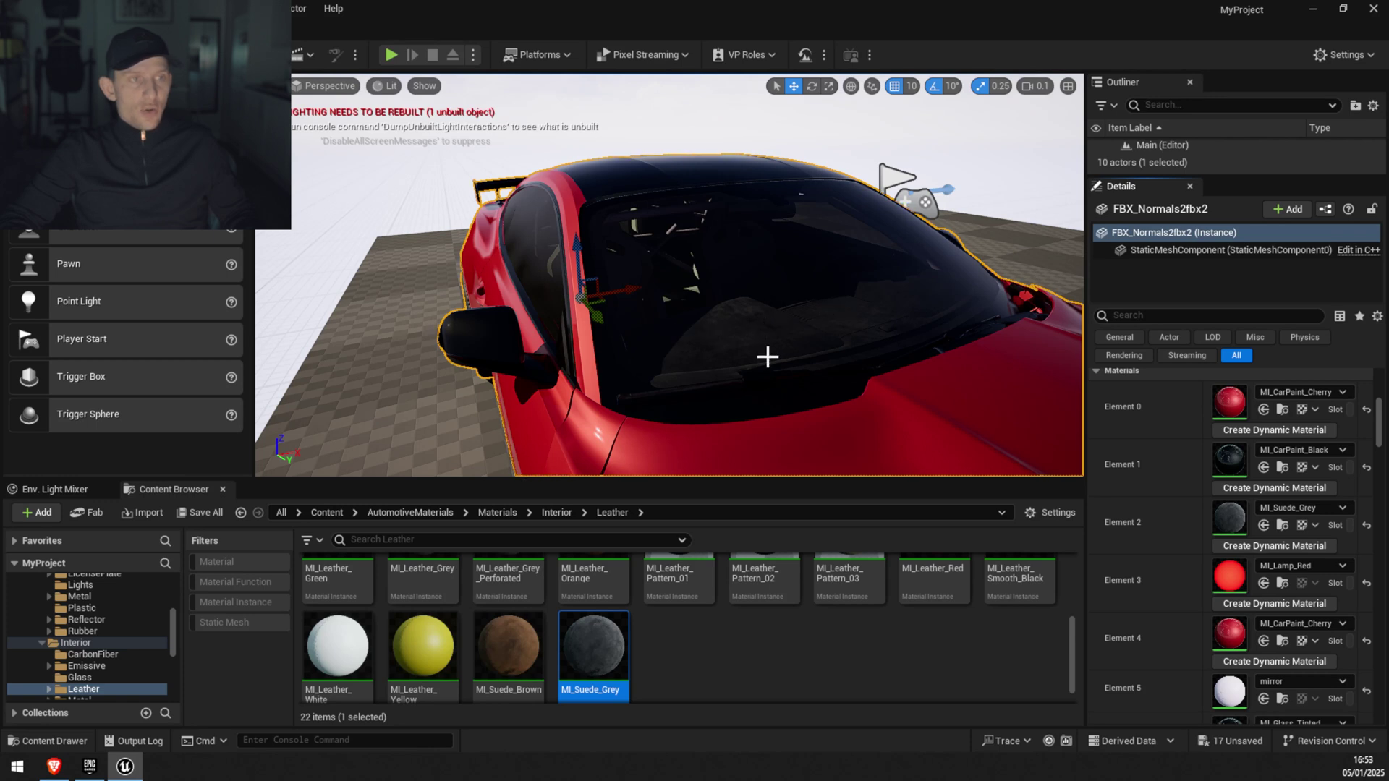
# Assign MI_Suede_Grey to the car's seat slot, Element 9.
pyautogui.scroll(-5, 1251, 623)
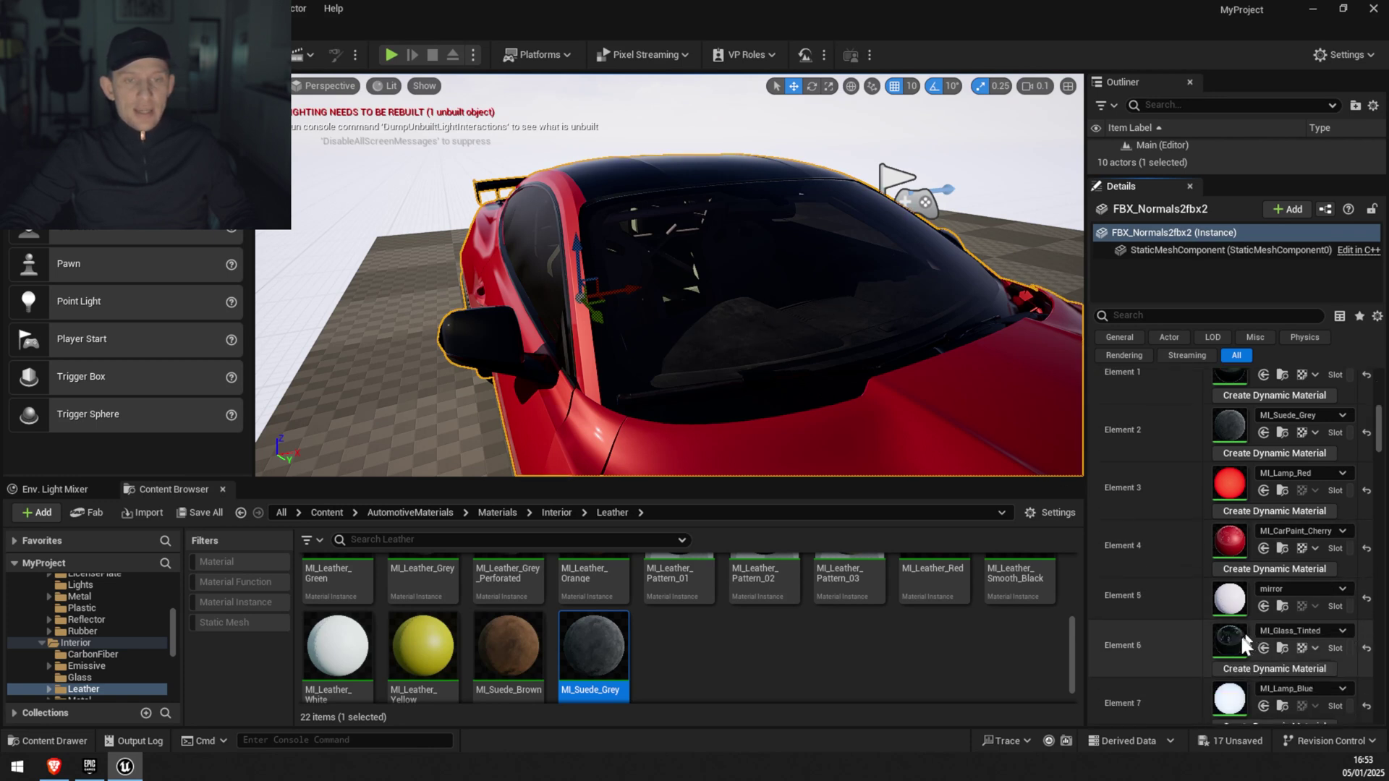
pyautogui.scroll(-2, 1196, 647)
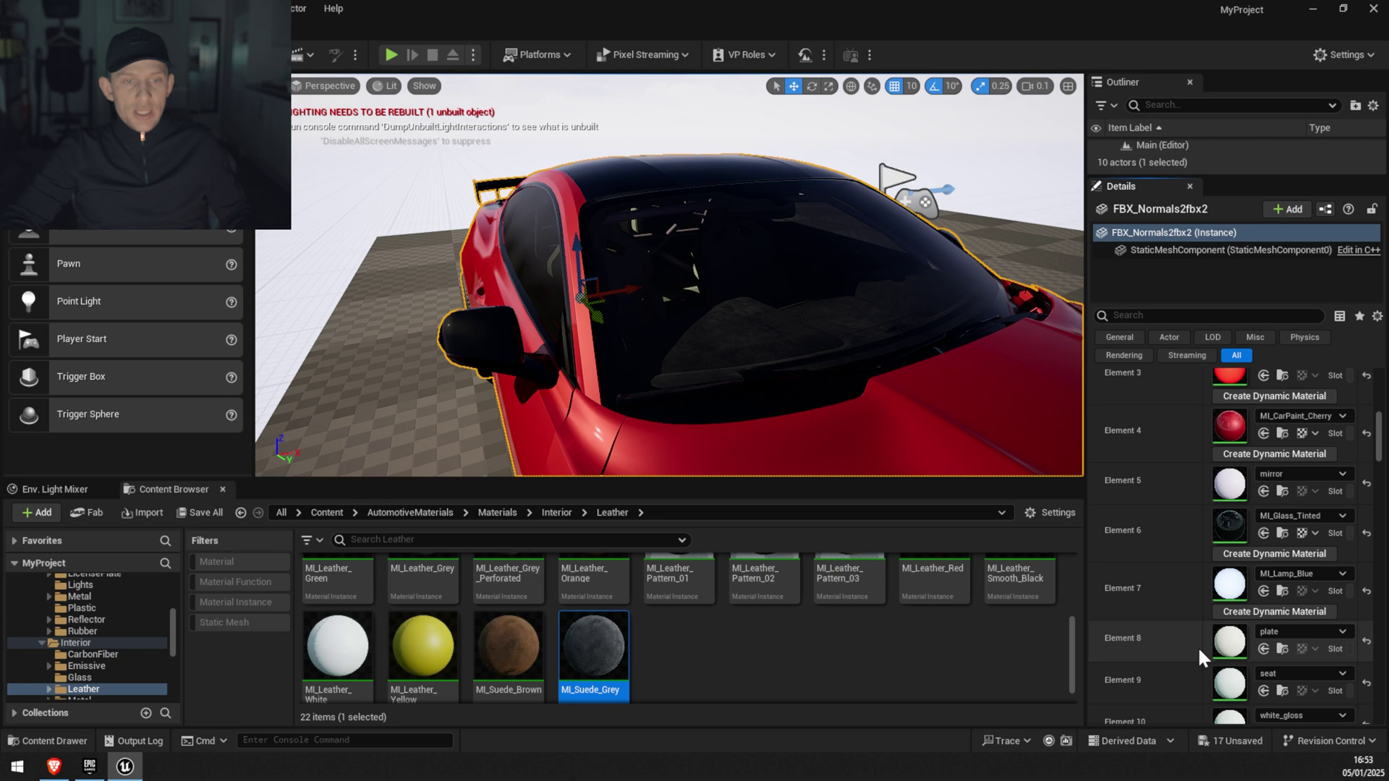
pyautogui.scroll(-1, 1209, 646)
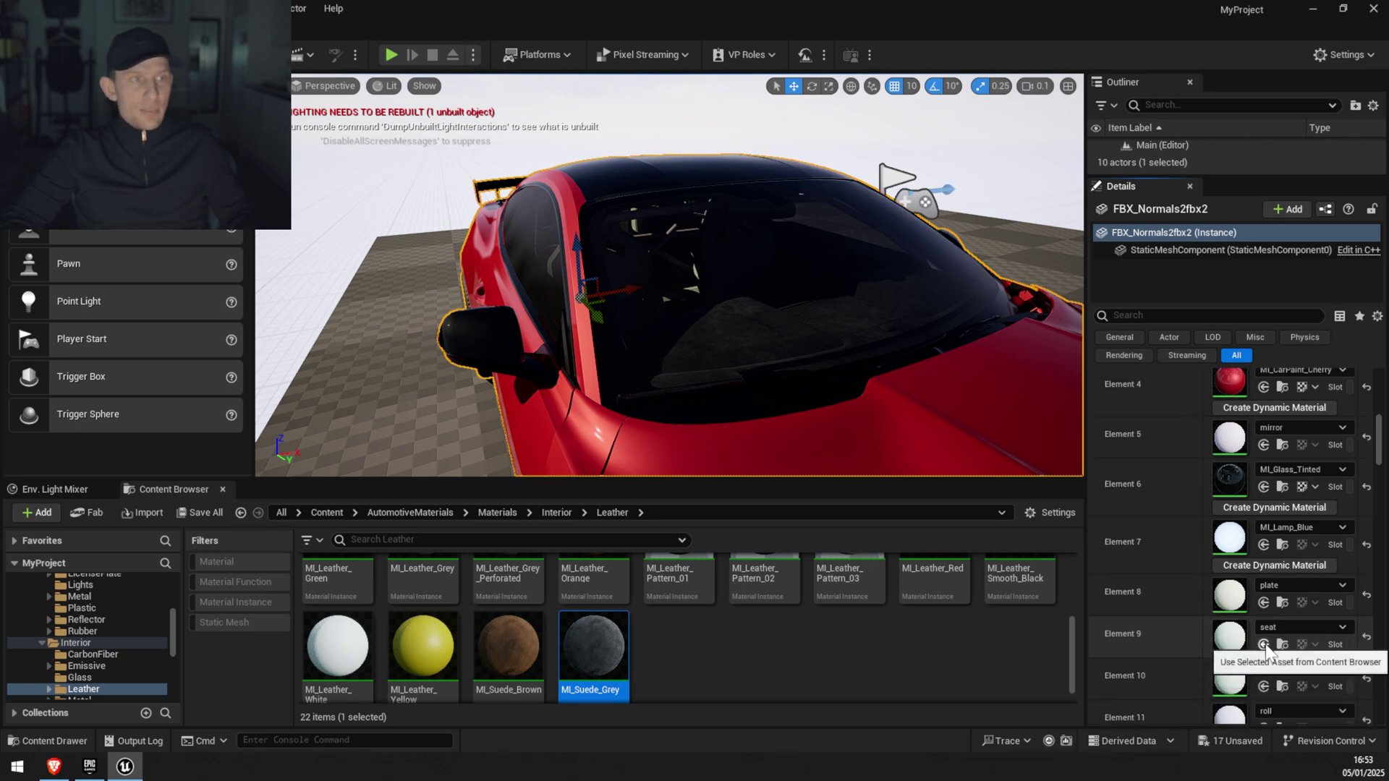
pyautogui.click(1263, 644)
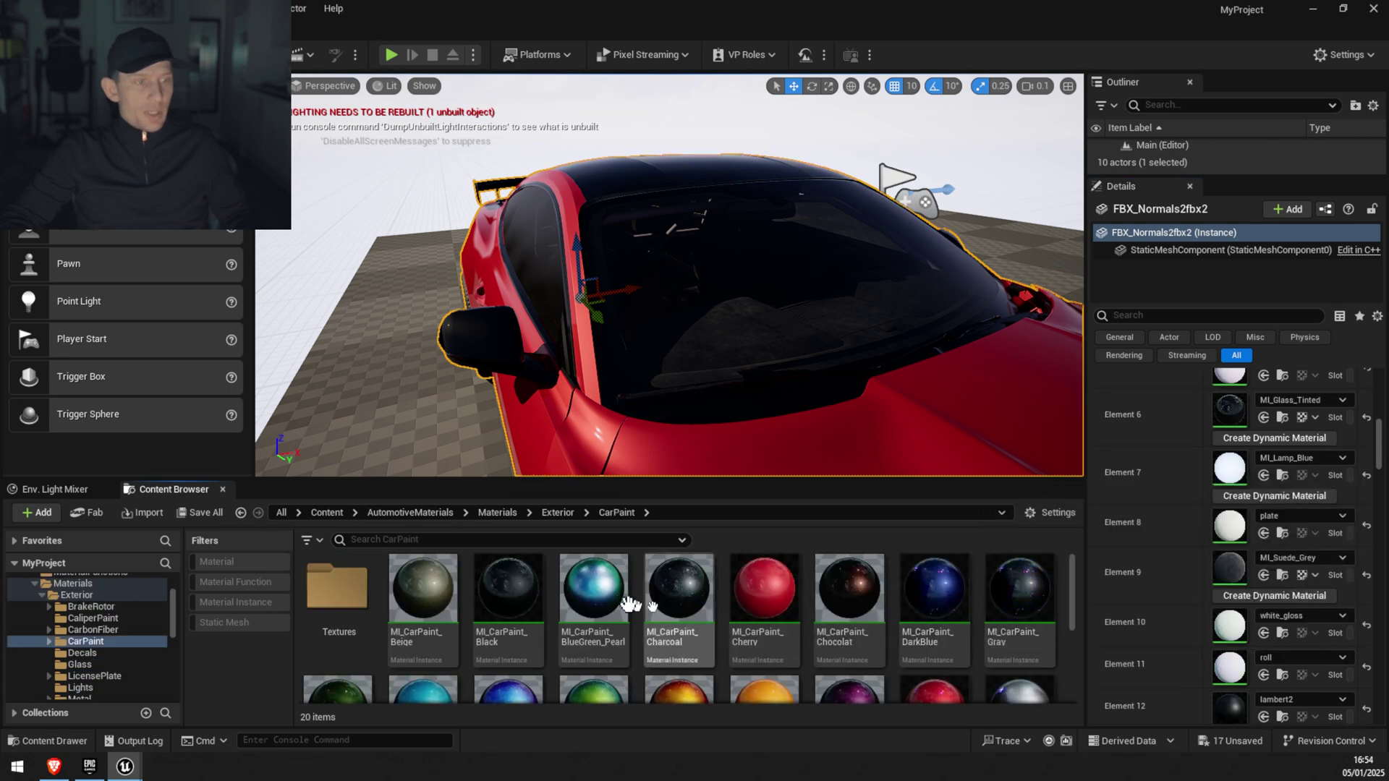
# Assign MI_CarPaint_Black from the Exterior CarPaint materials to the car's roll slot, Element 11.
pyautogui.click(512, 584)
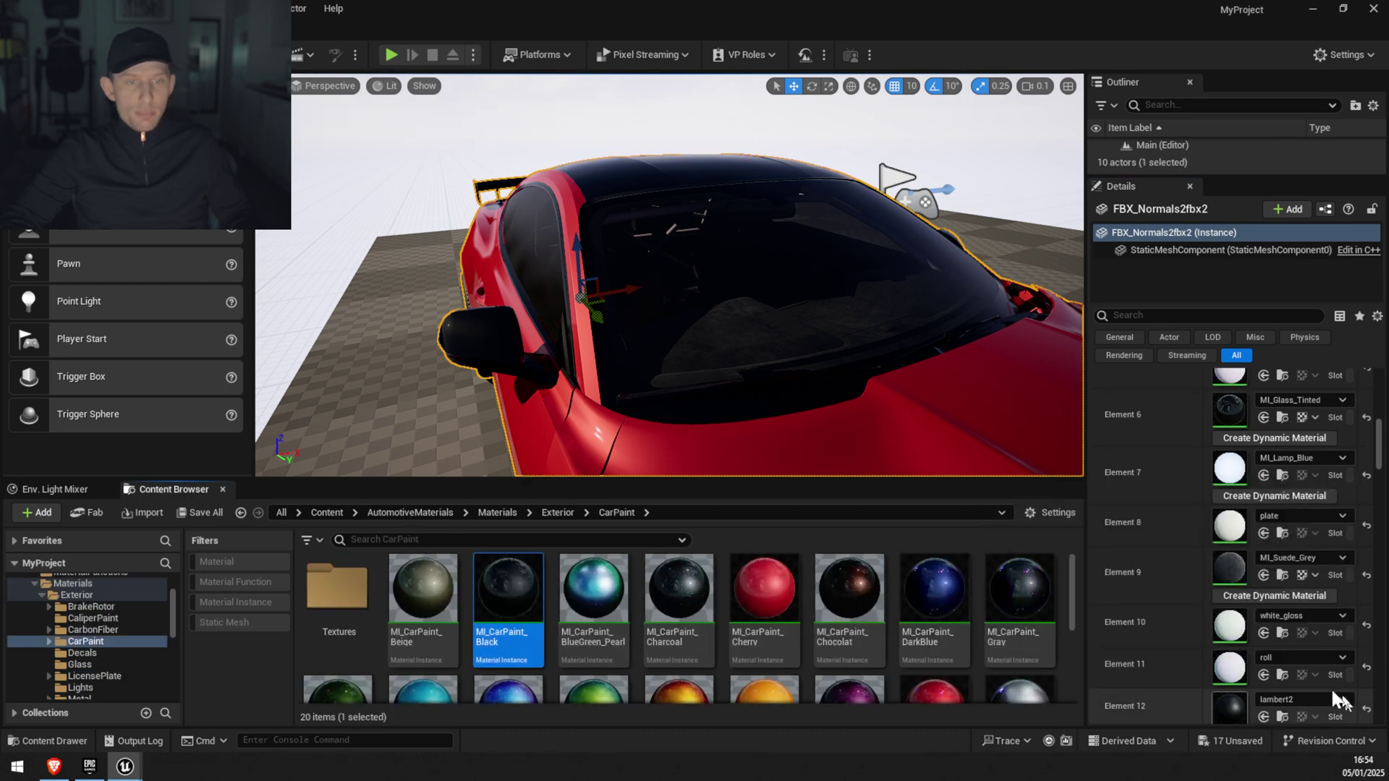
pyautogui.click(1263, 674)
pyautogui.scroll(-2, 1115, 688)
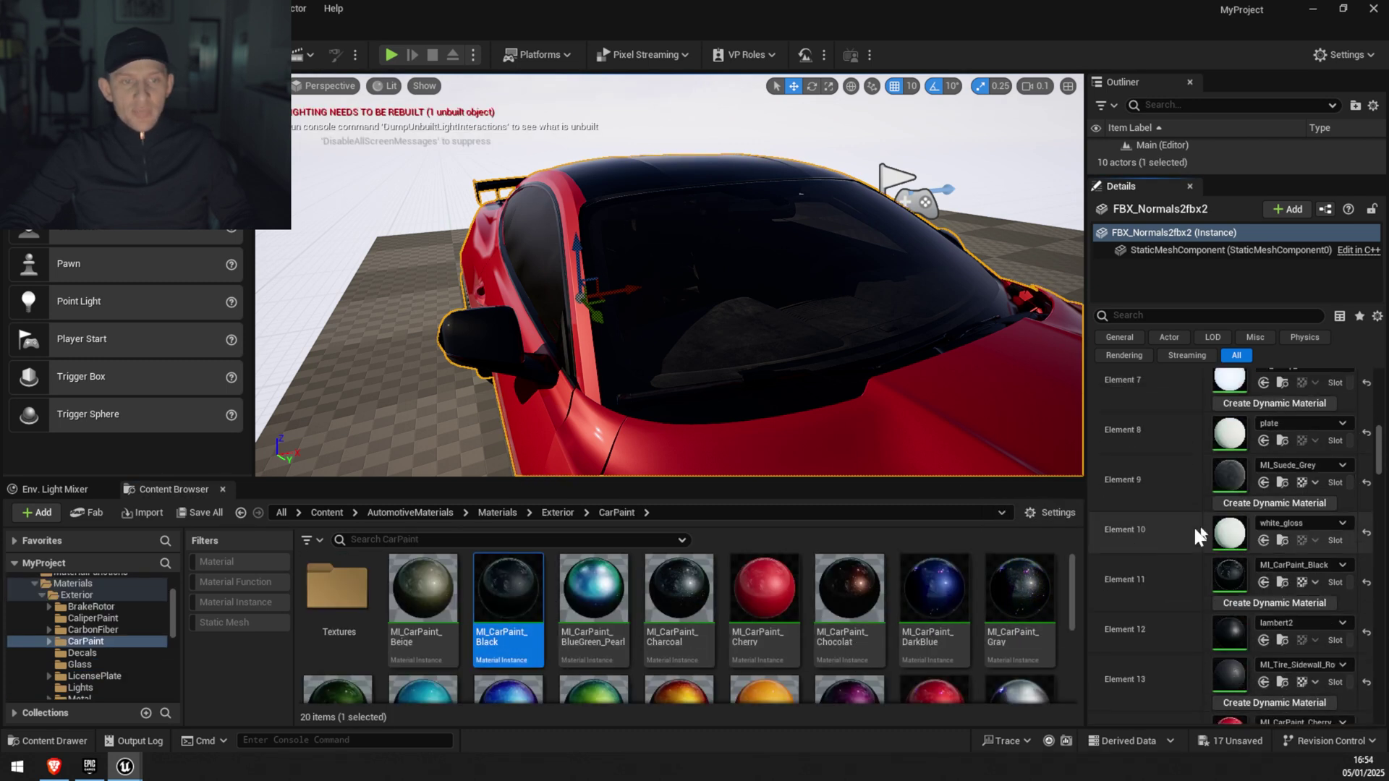
# Open the car's static mesh and isolate the white_gloss slot, Element 10, to identify the part it covers.
pyautogui.moveTo(796, 304); pyautogui.dragTo(795, 391, button='right')
pyautogui.moveTo(788, 311)
pyautogui.keyDown('alt'); pyautogui.mouseDown()
pyautogui.moveTo(745, 312)
pyautogui.moveTo(796, 310)
pyautogui.mouseUp(); pyautogui.keyUp('alt')
pyautogui.scroll(10, 1236, 525)
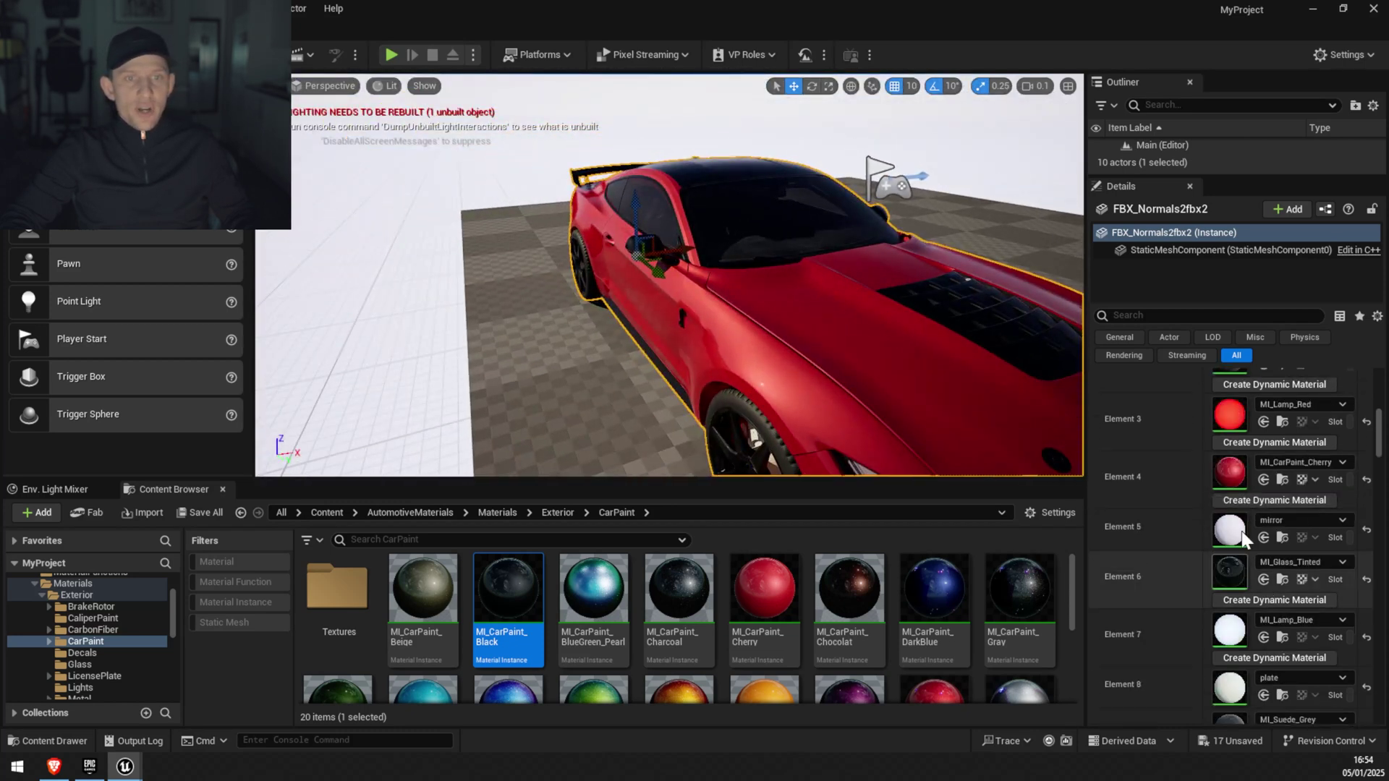
pyautogui.doubleClick(1224, 510)
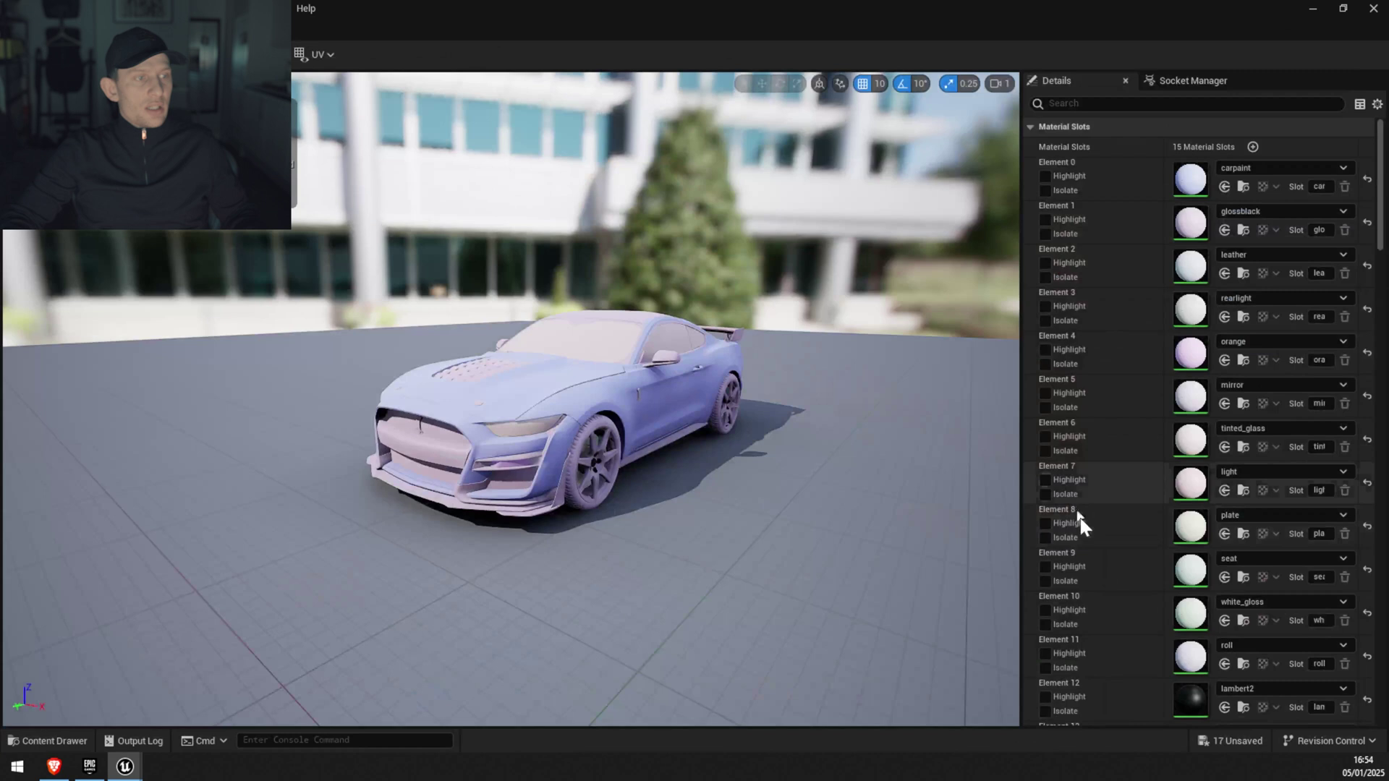
pyautogui.click(1045, 625)
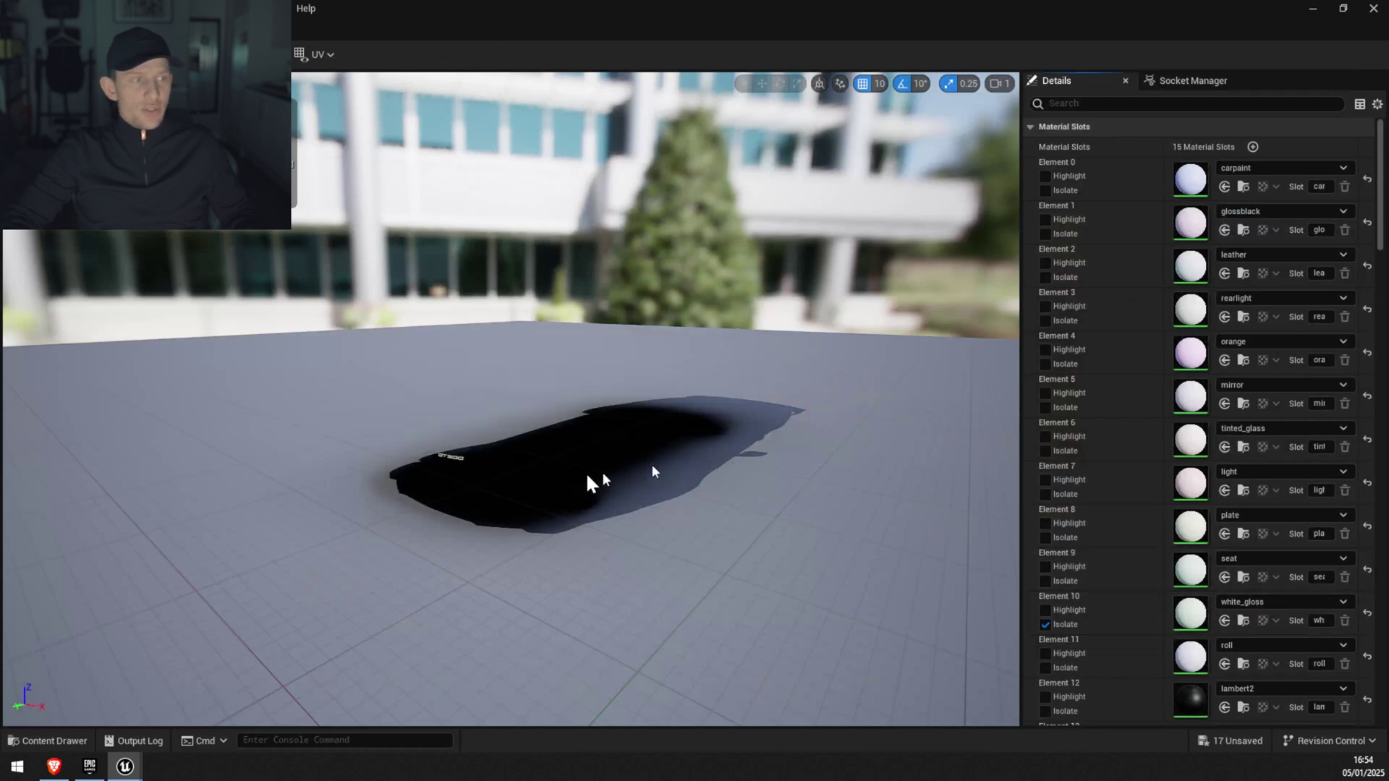
pyautogui.click(1045, 625)
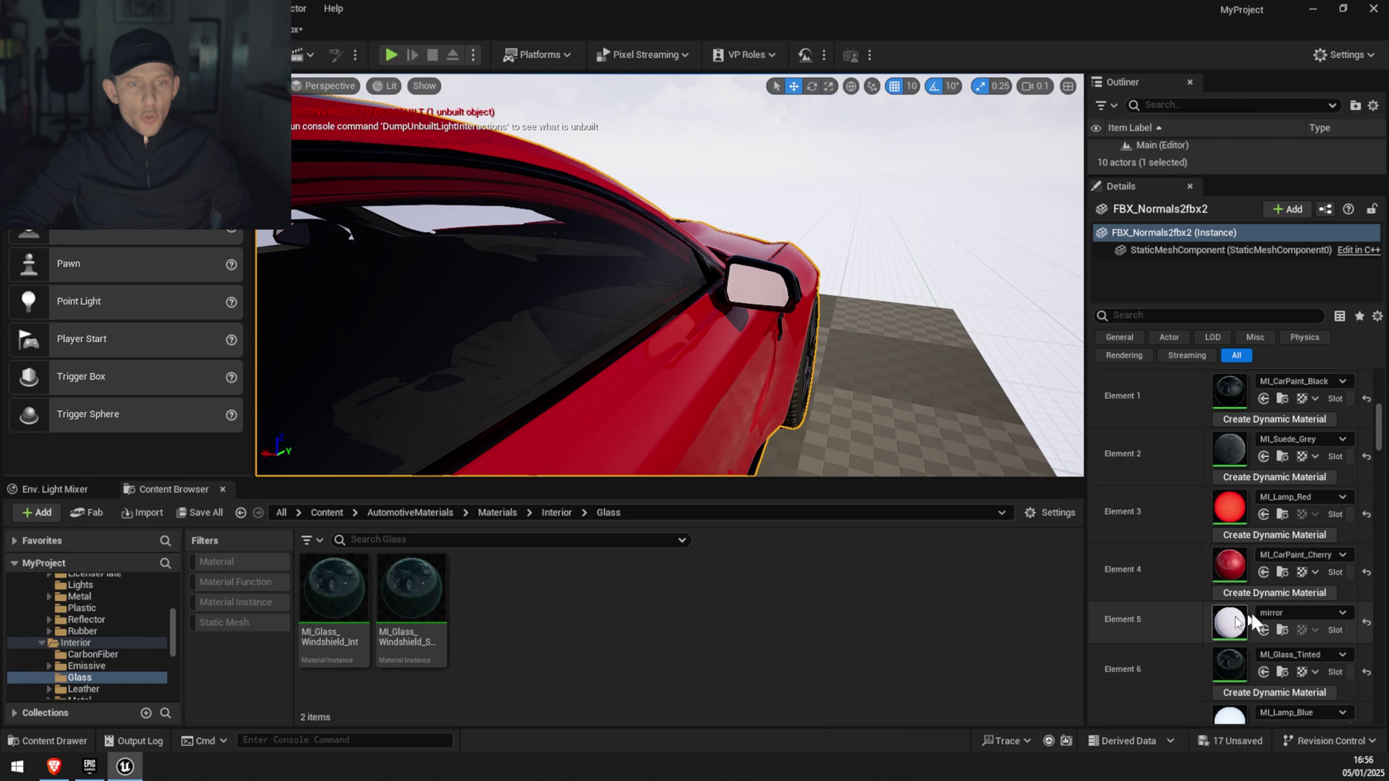
# Assign MI_Miror from the Exterior Metal materials to the car's mirror slot, Element 5.
pyautogui.click(496, 512)
pyautogui.doubleClick(363, 583)
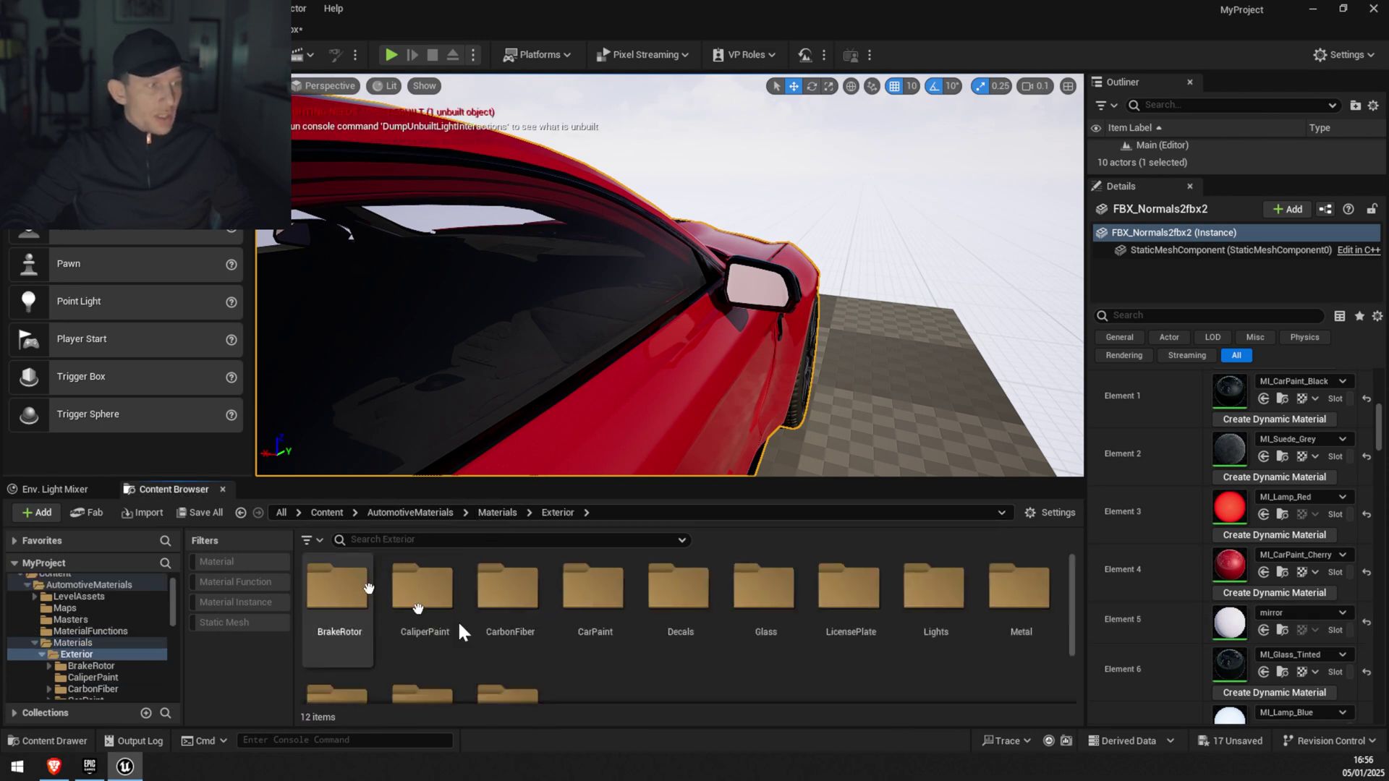
pyautogui.scroll(-1, 962, 672)
pyautogui.doubleClick(1021, 580)
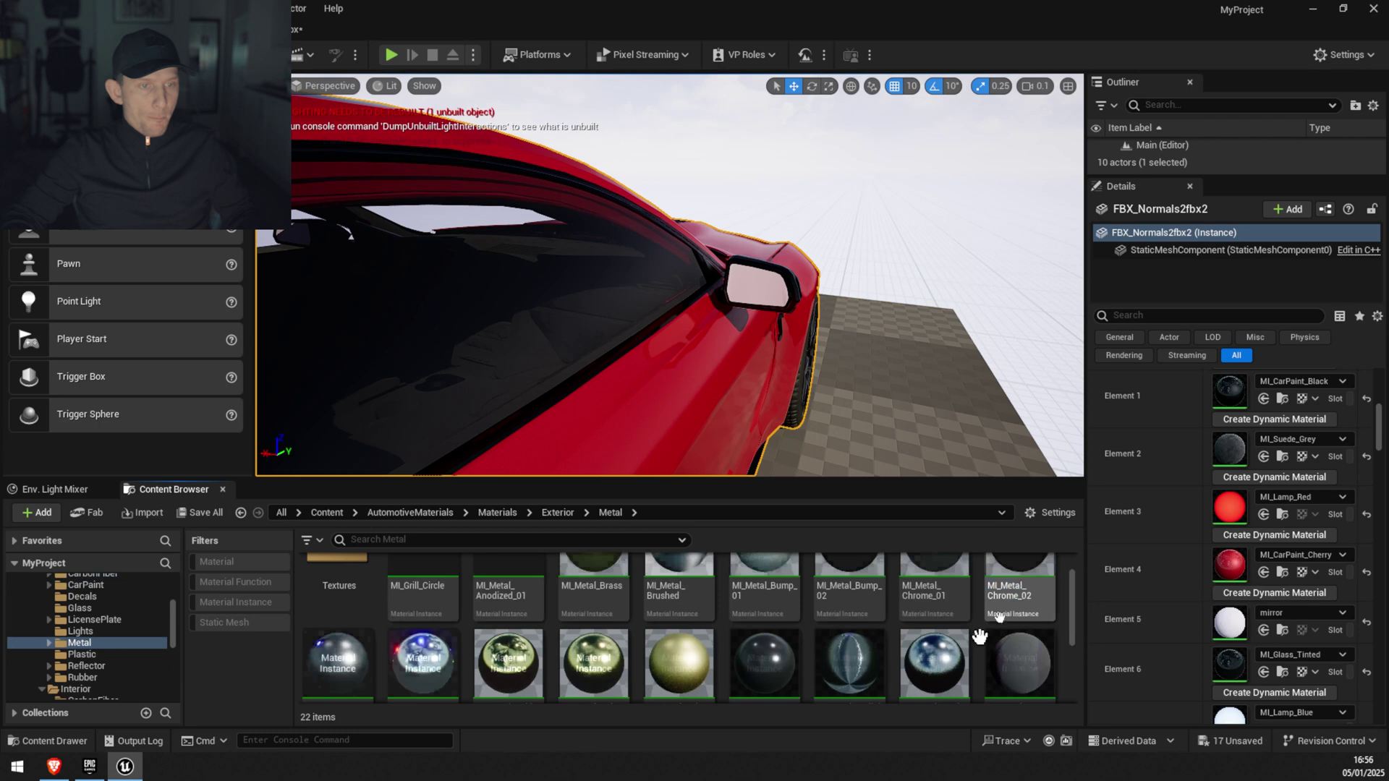
pyautogui.scroll(-3, 983, 637)
pyautogui.click(593, 621)
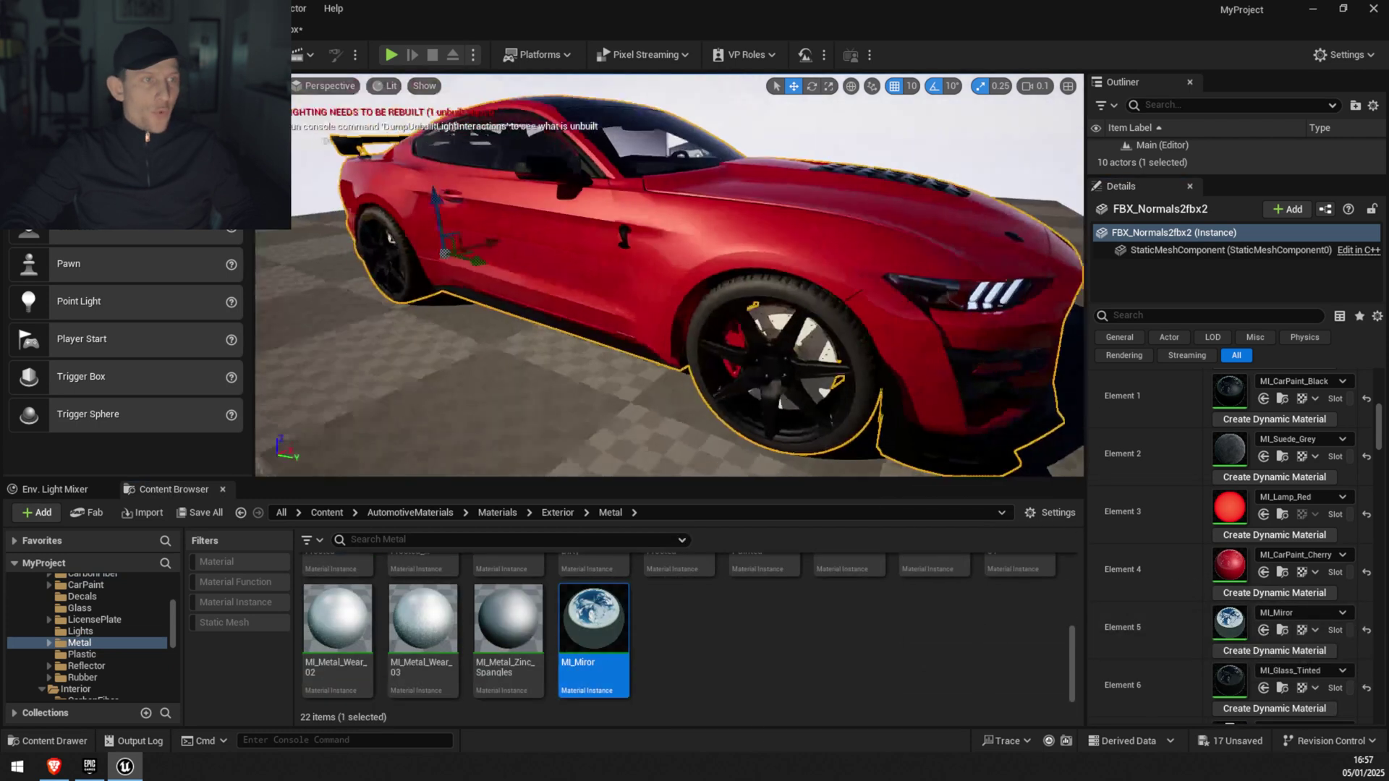
# Assign MI_Metal_Chrome_01 from the Exterior Metal materials to the car's plate slot, Element 8.
pyautogui.moveTo(777, 324); pyautogui.dragTo(832, 311, button='right')
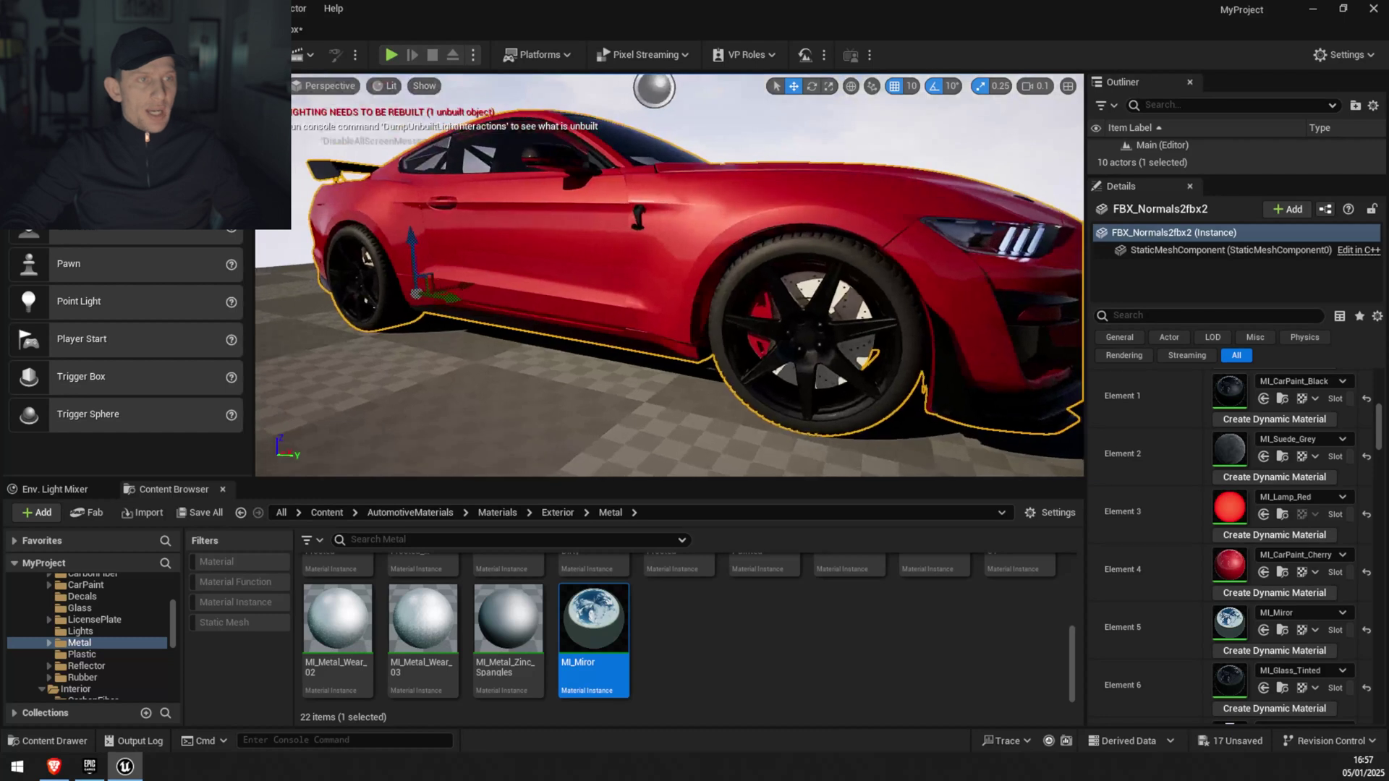
pyautogui.click(502, 512)
pyautogui.doubleClick(335, 586)
pyautogui.scroll(-1, 855, 653)
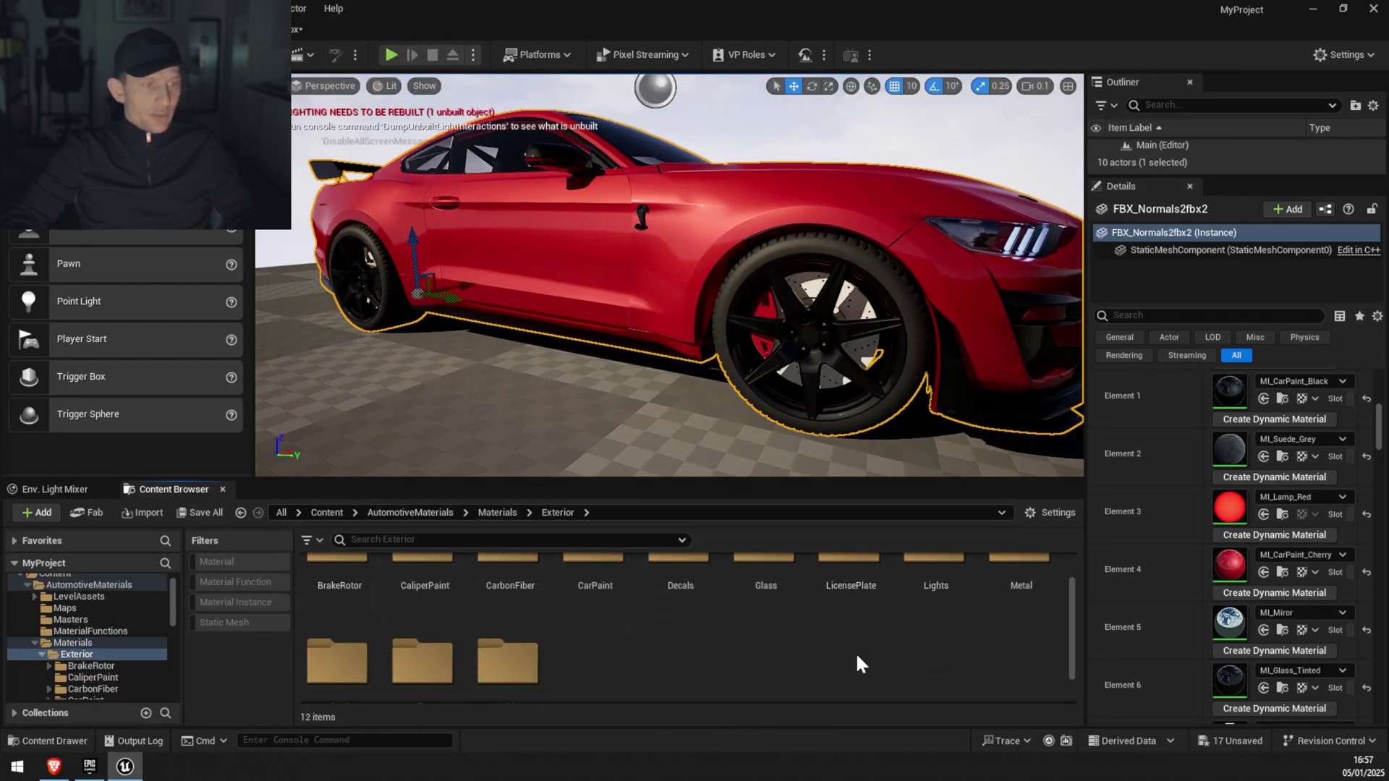
pyautogui.scroll(-1, 855, 653)
pyautogui.scroll(2, 857, 657)
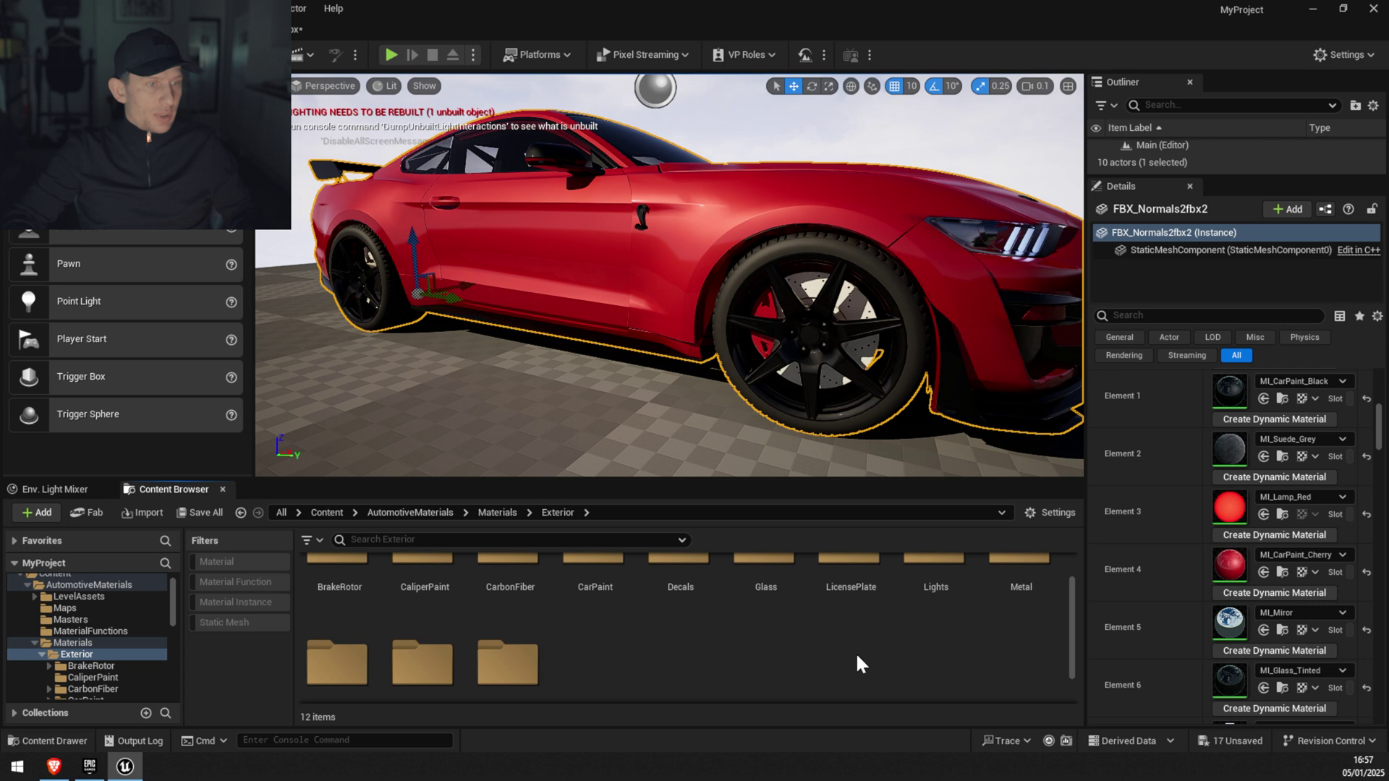
pyautogui.doubleClick(1016, 579)
pyautogui.click(953, 590)
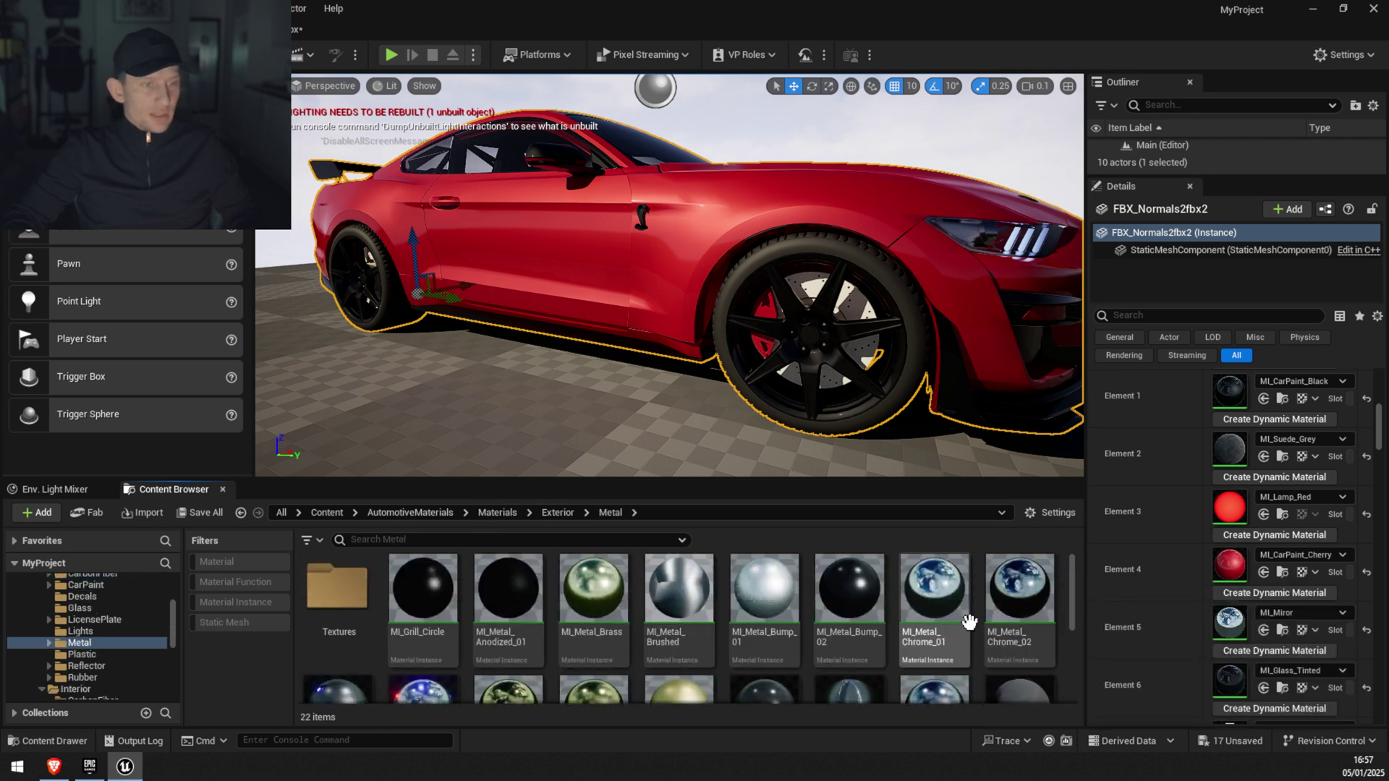
pyautogui.scroll(-3, 1284, 615)
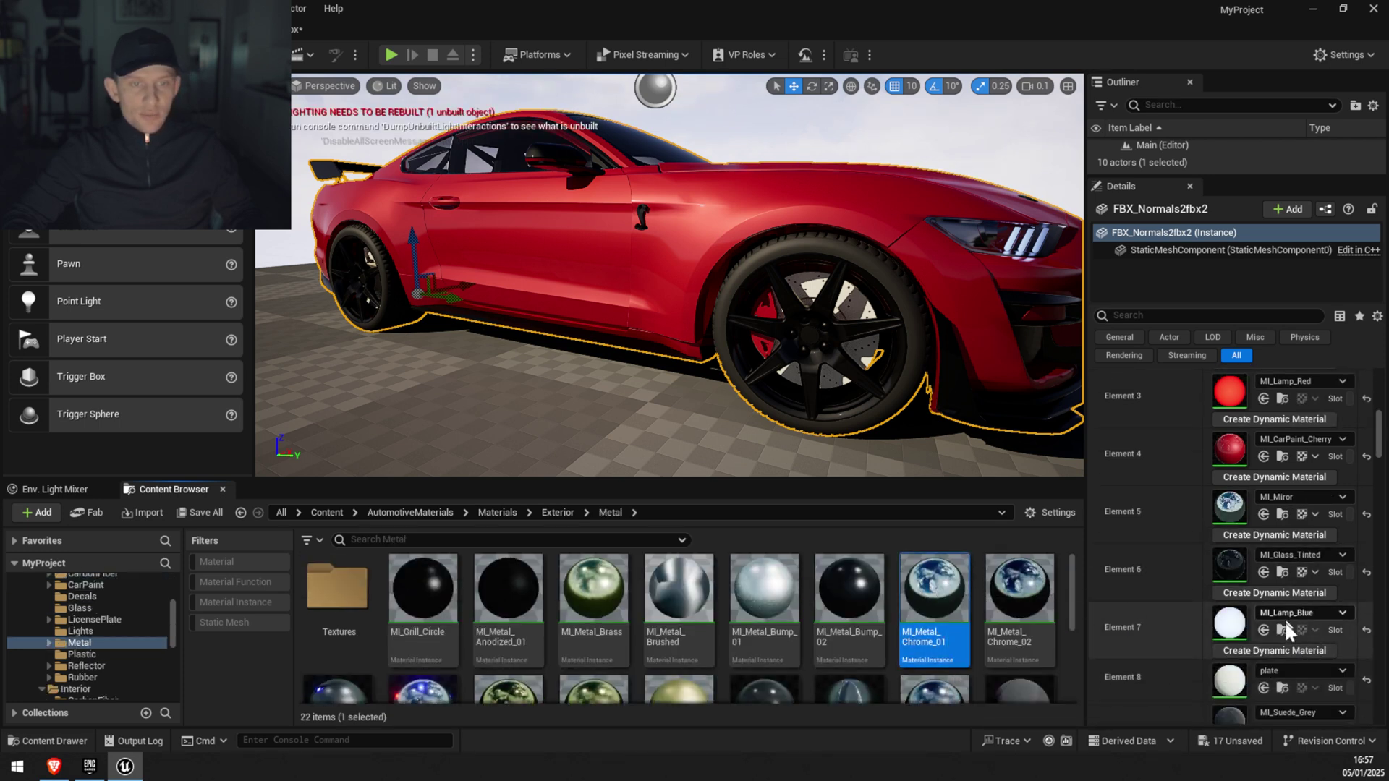
pyautogui.scroll(-1, 1161, 639)
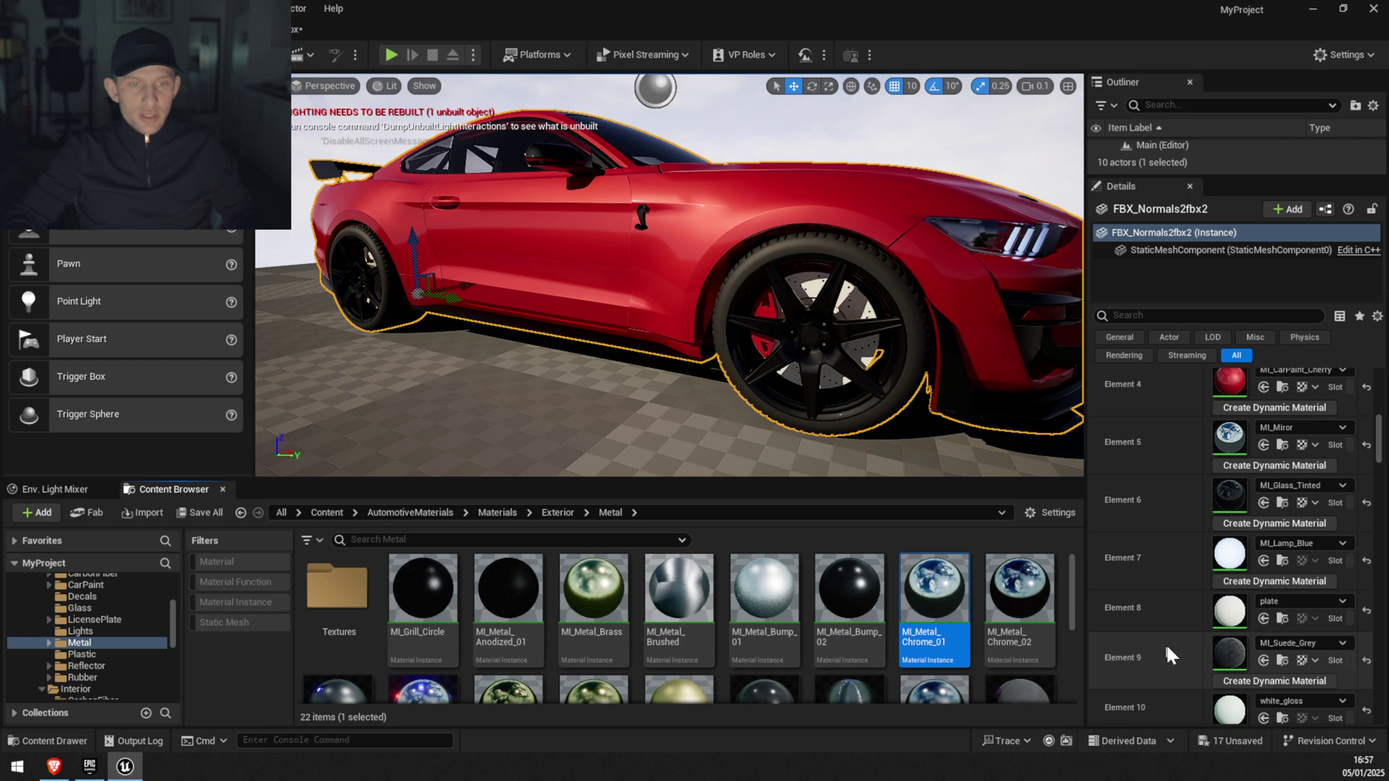
pyautogui.click(1264, 619)
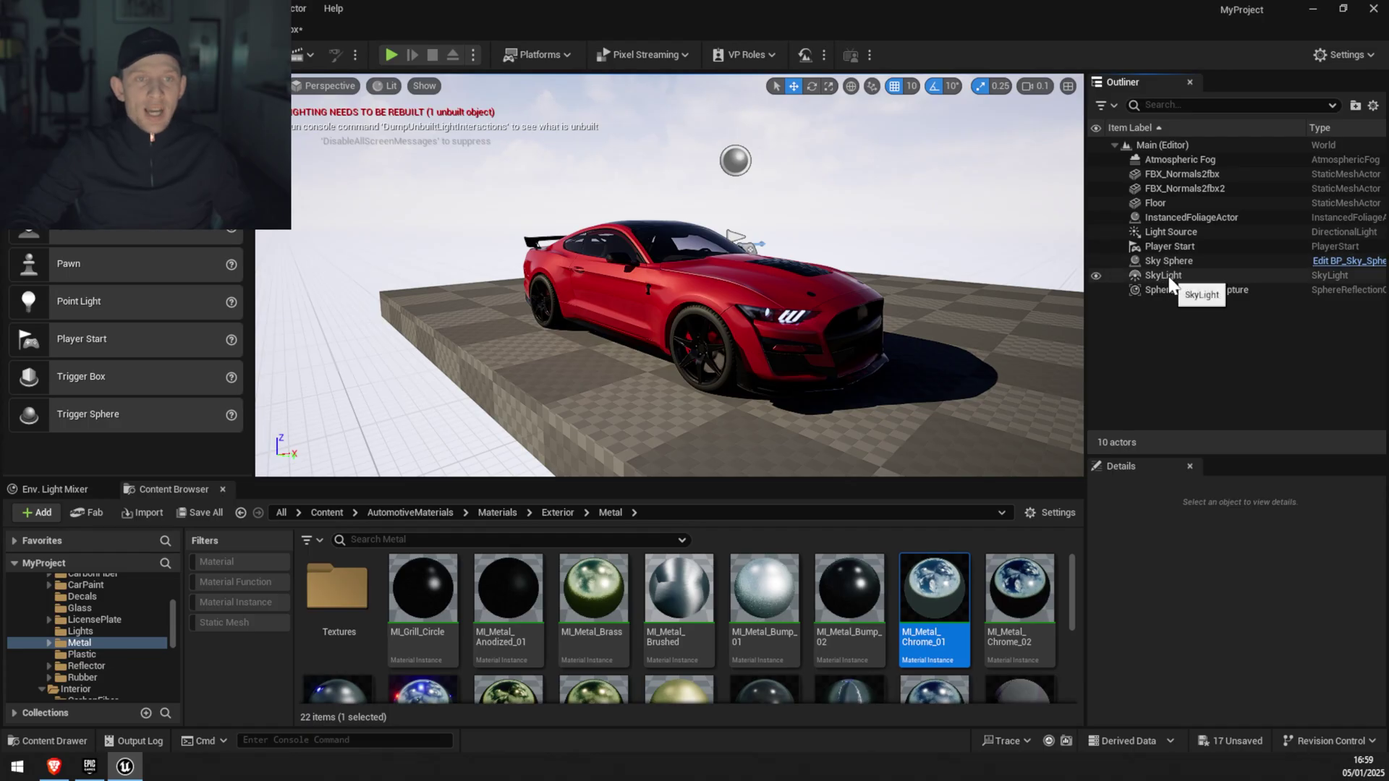
# Delete the SkyLight, Sky Sphere, InstancedFoliageActor, Light Source and SphereReflectionCapture actors from the level.
pyautogui.click(1164, 275)
pyautogui.press('Delete')
pyautogui.click(1182, 264)
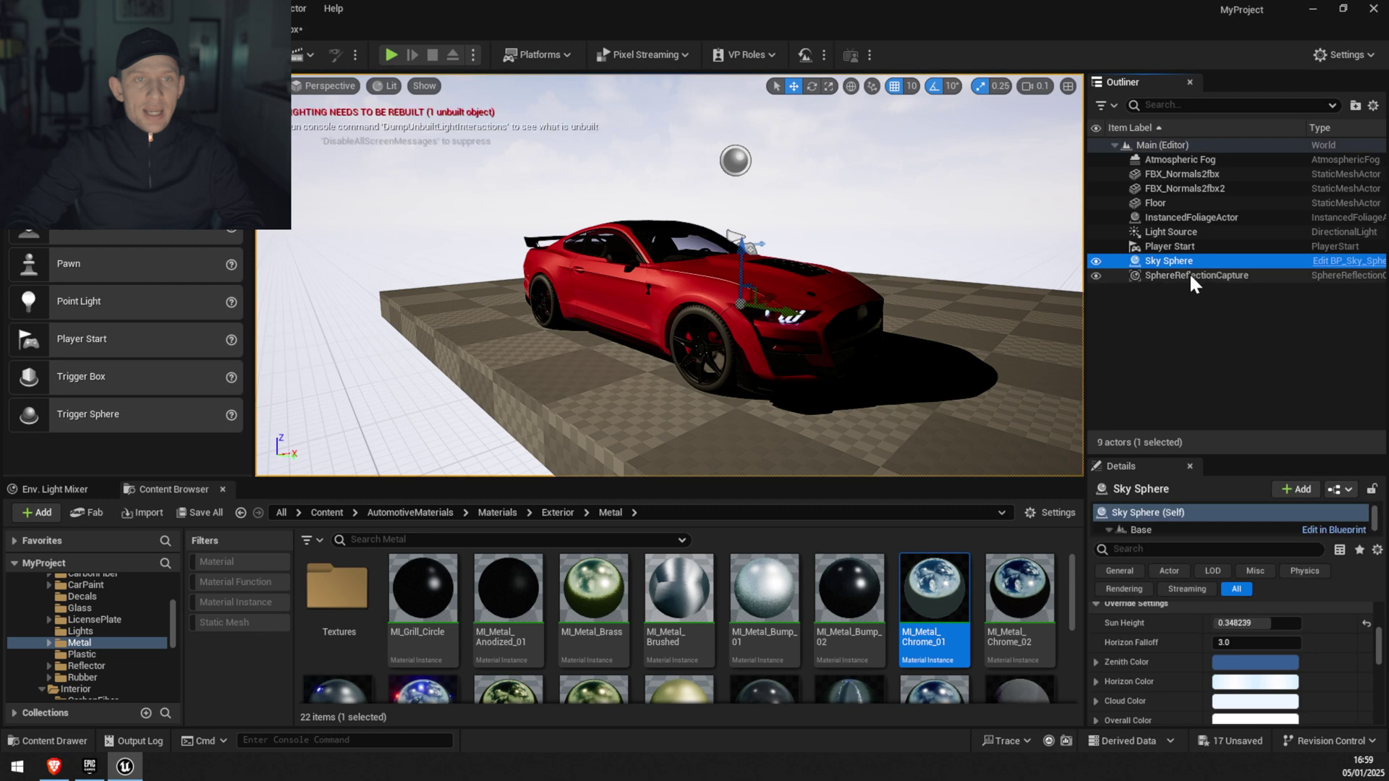
pyautogui.press('Delete')
pyautogui.click(1170, 217)
pyautogui.press('Delete')
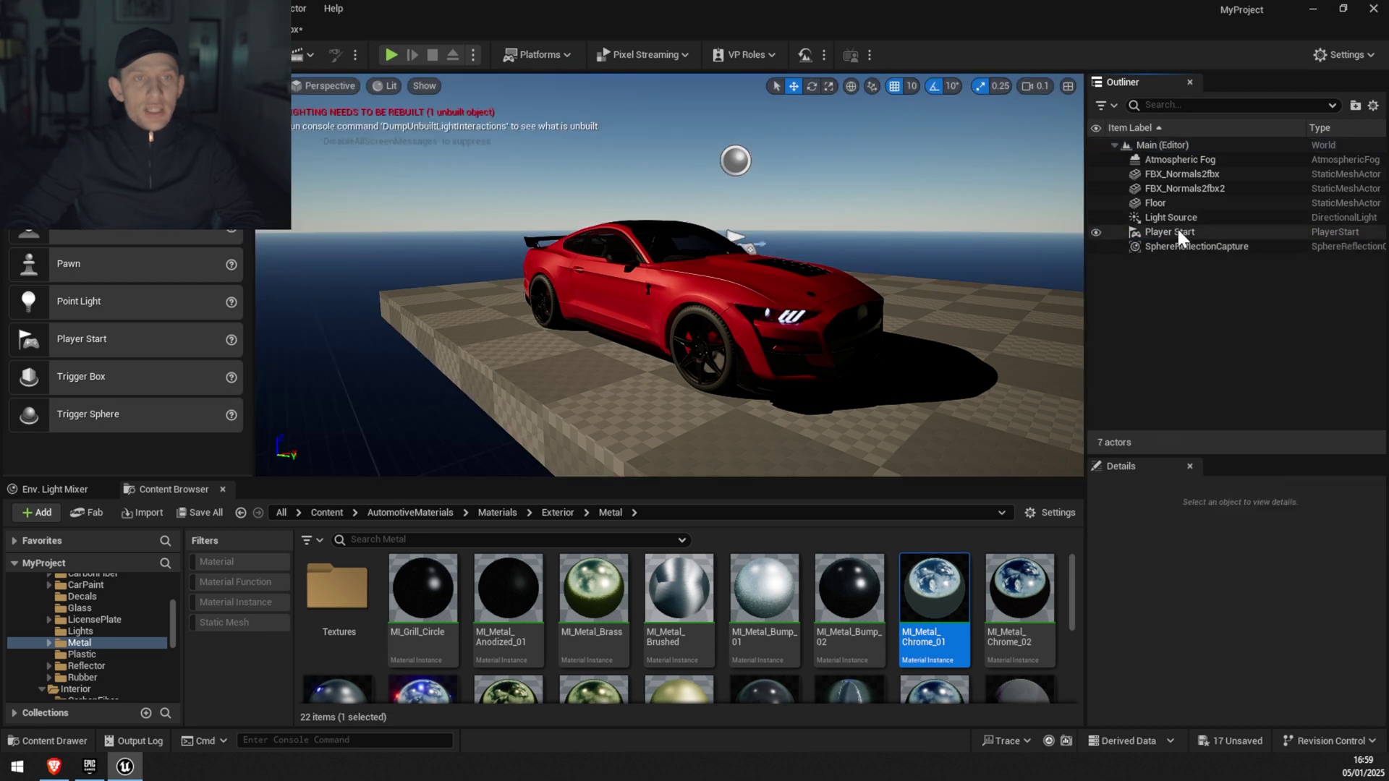
pyautogui.click(1173, 217)
pyautogui.press('Delete')
pyautogui.click(1181, 231)
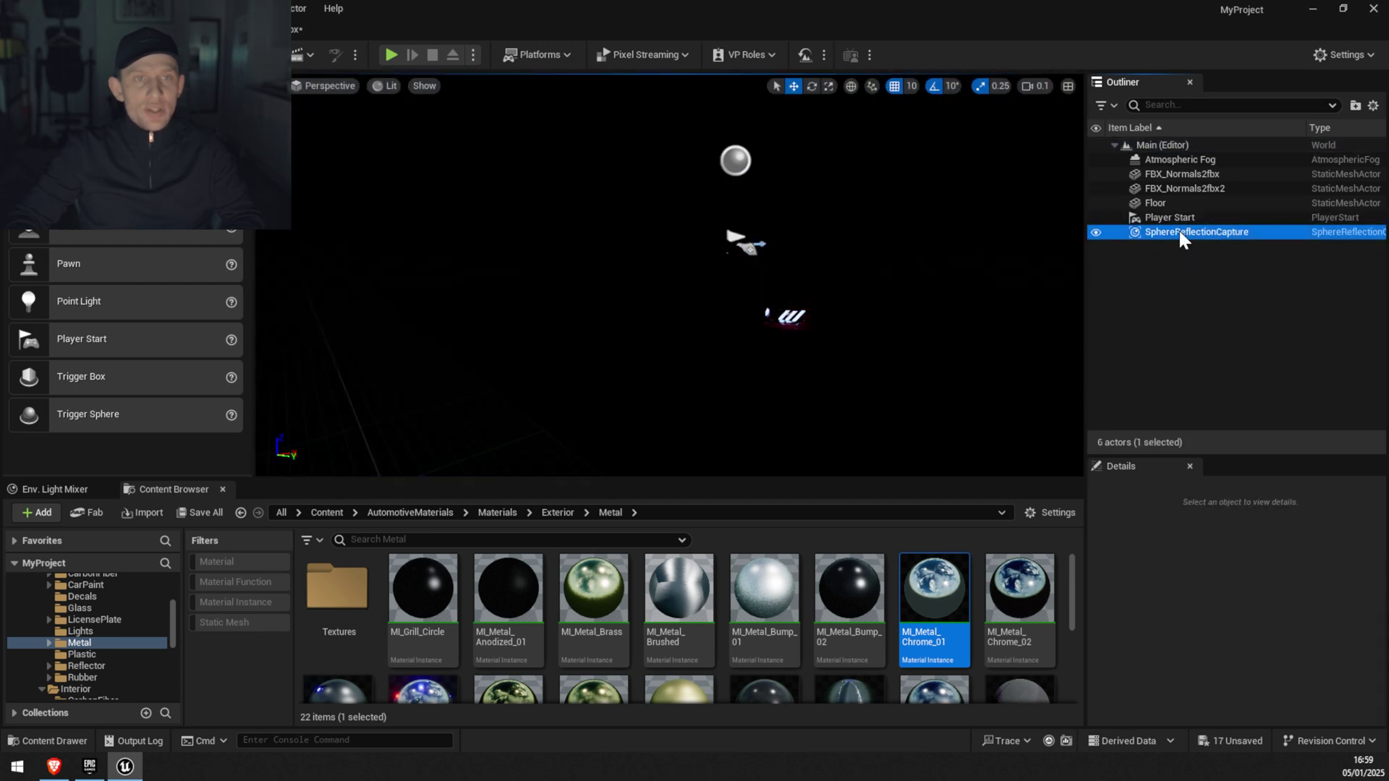
pyautogui.press('Delete')
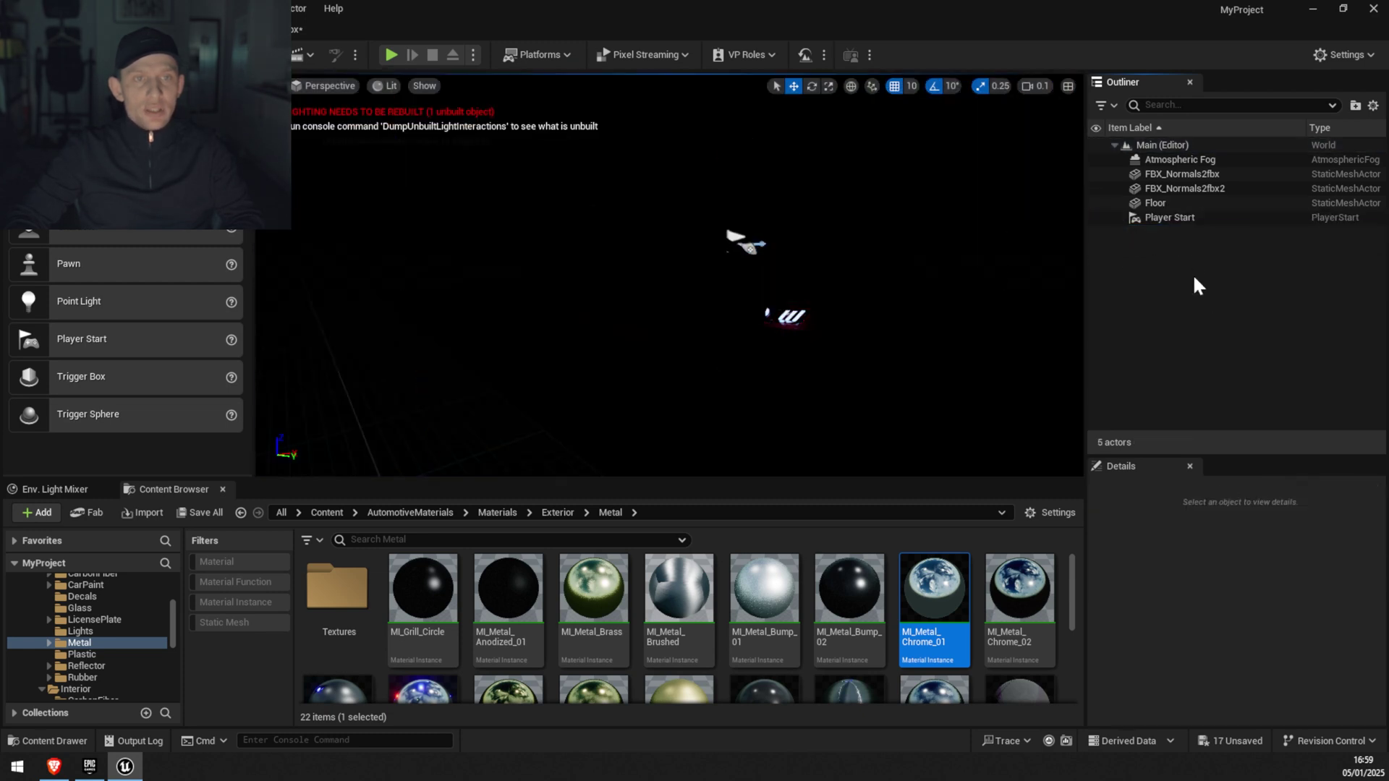
# Switch the viewport to Unlit, search the placeable actors for light and place a Rect Light beside the car.
pyautogui.click(381, 86)
pyautogui.click(412, 160)
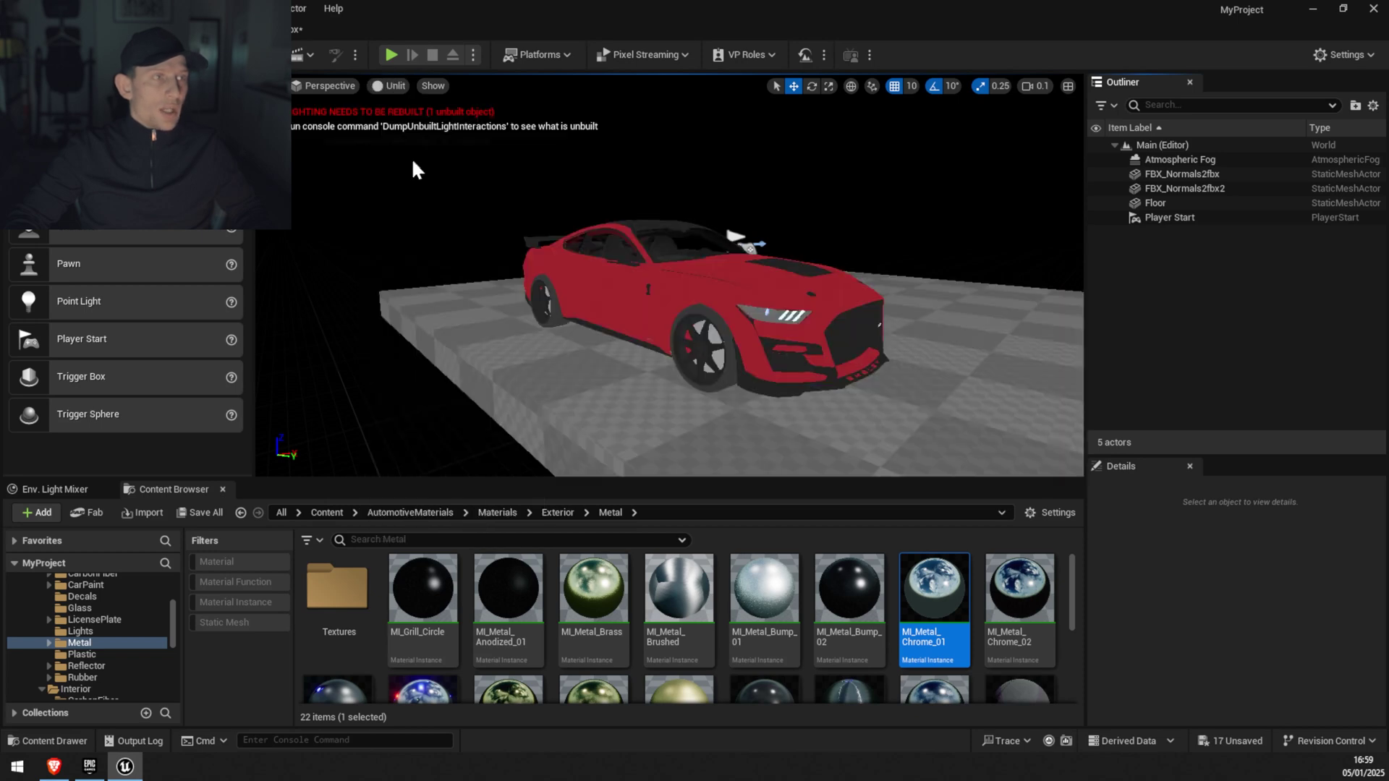
pyautogui.keyDown('alt'); pyautogui.moveTo(787, 392); pyautogui.dragTo(723, 391); pyautogui.keyUp('alt')
pyautogui.moveTo(723, 392); pyautogui.dragTo(723, 449, button='right')
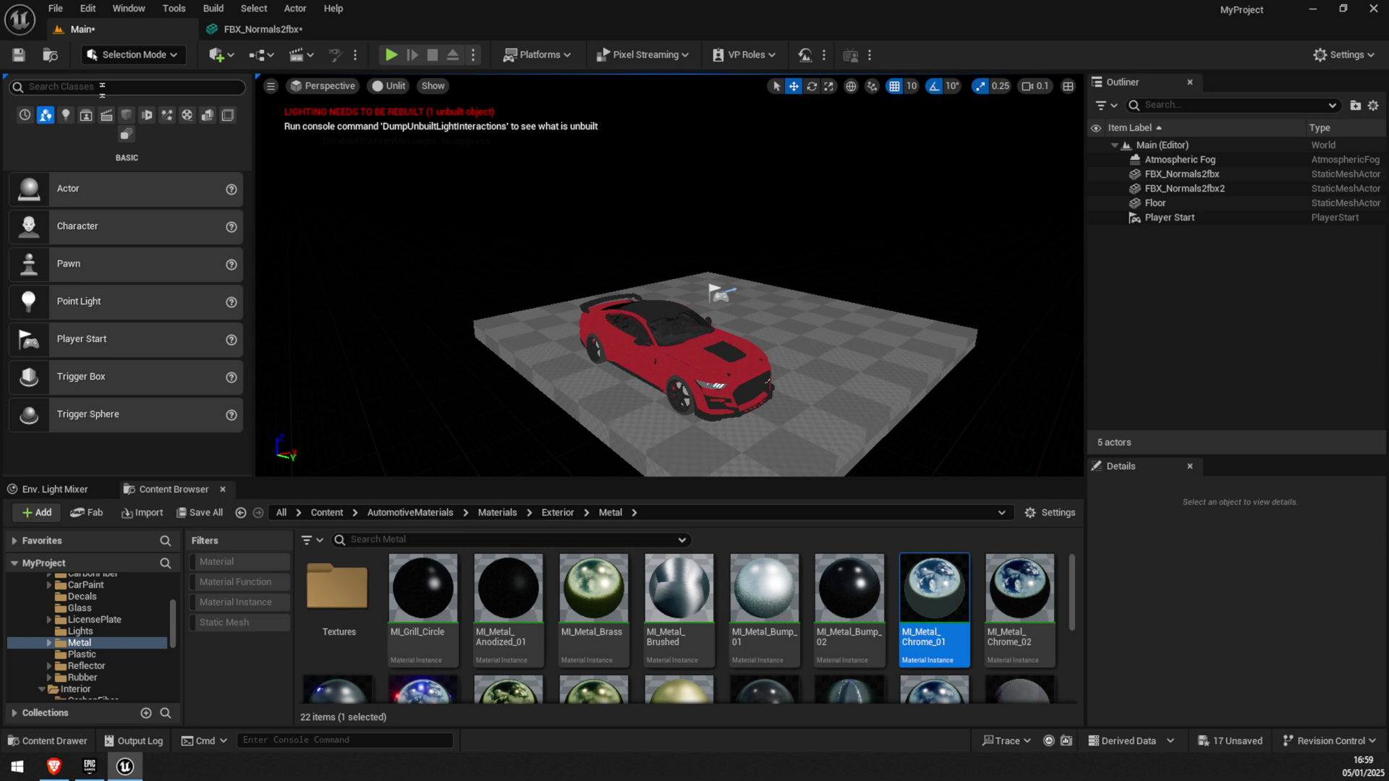
pyautogui.write('light')
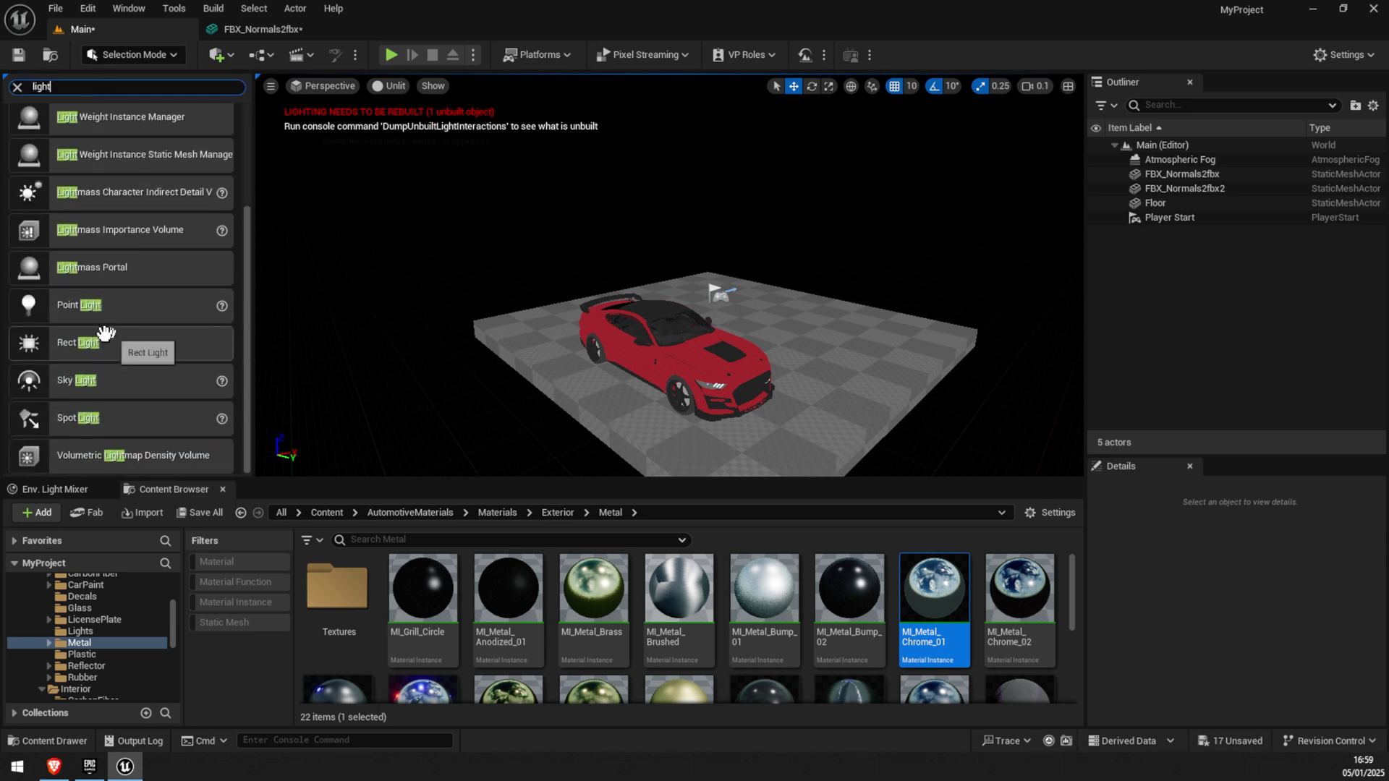
pyautogui.moveTo(94, 344); pyautogui.dragTo(738, 313)
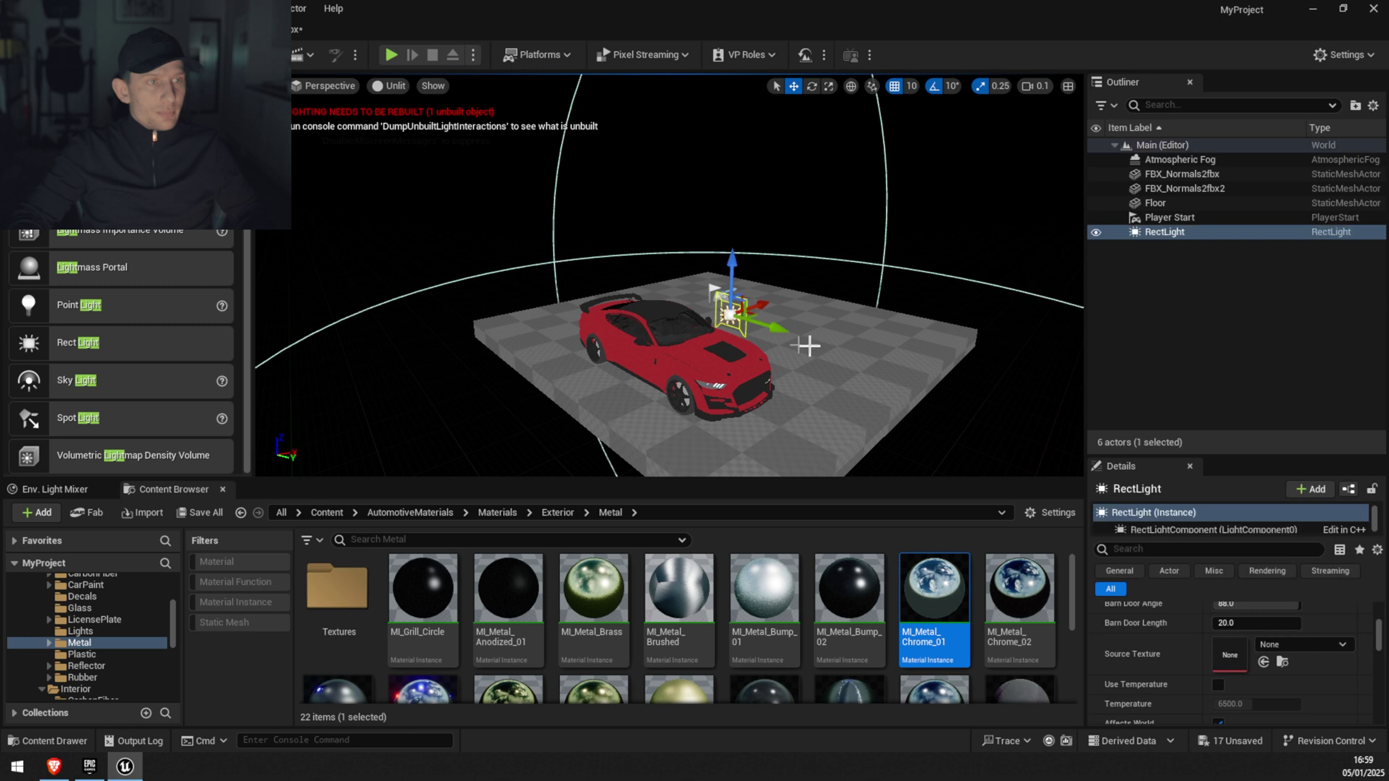
# Rotate the Rect Light to point straight down, raise it high above the floor and shift it over the car.
pyautogui.moveTo(739, 316); pyautogui.dragTo(739, 321, button='right')
pyautogui.press('e')
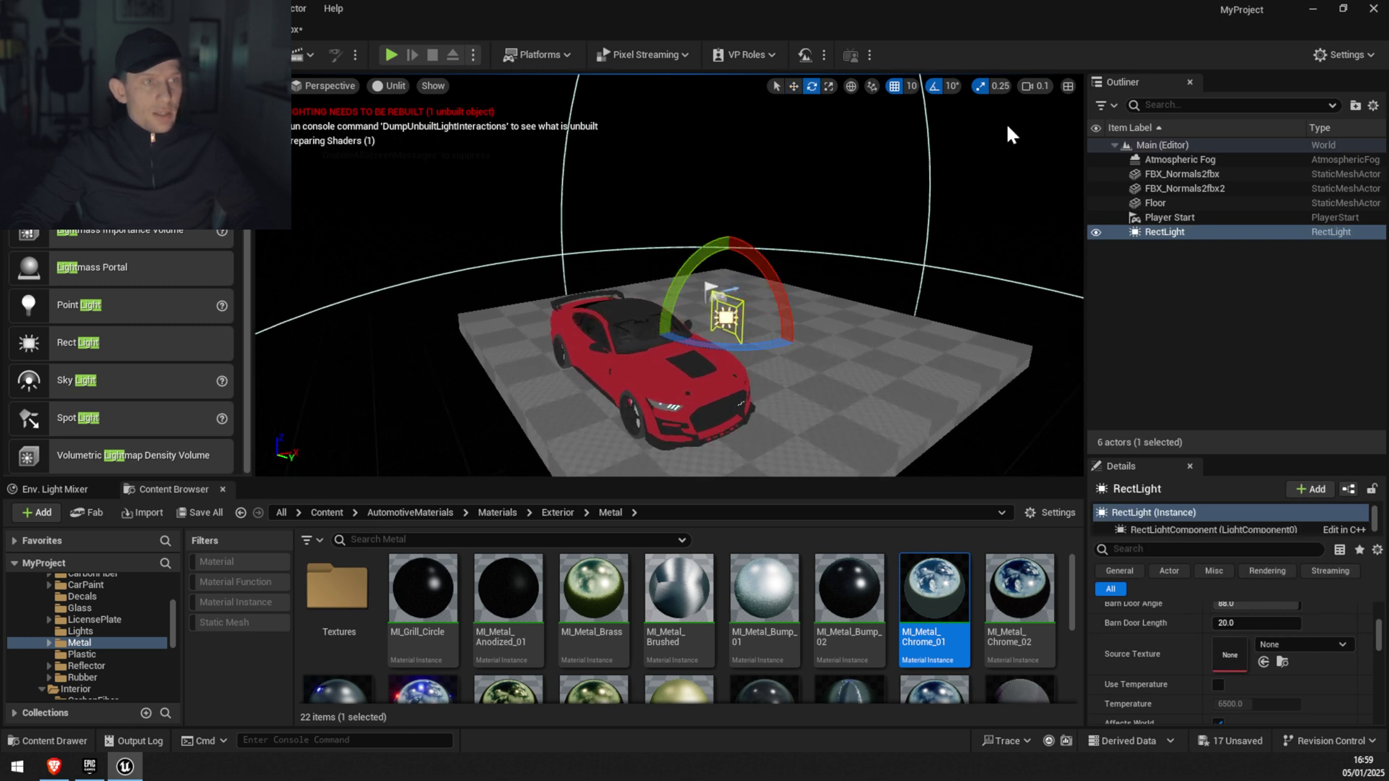
pyautogui.moveTo(672, 295); pyautogui.dragTo(705, 424)
pyautogui.press('w')
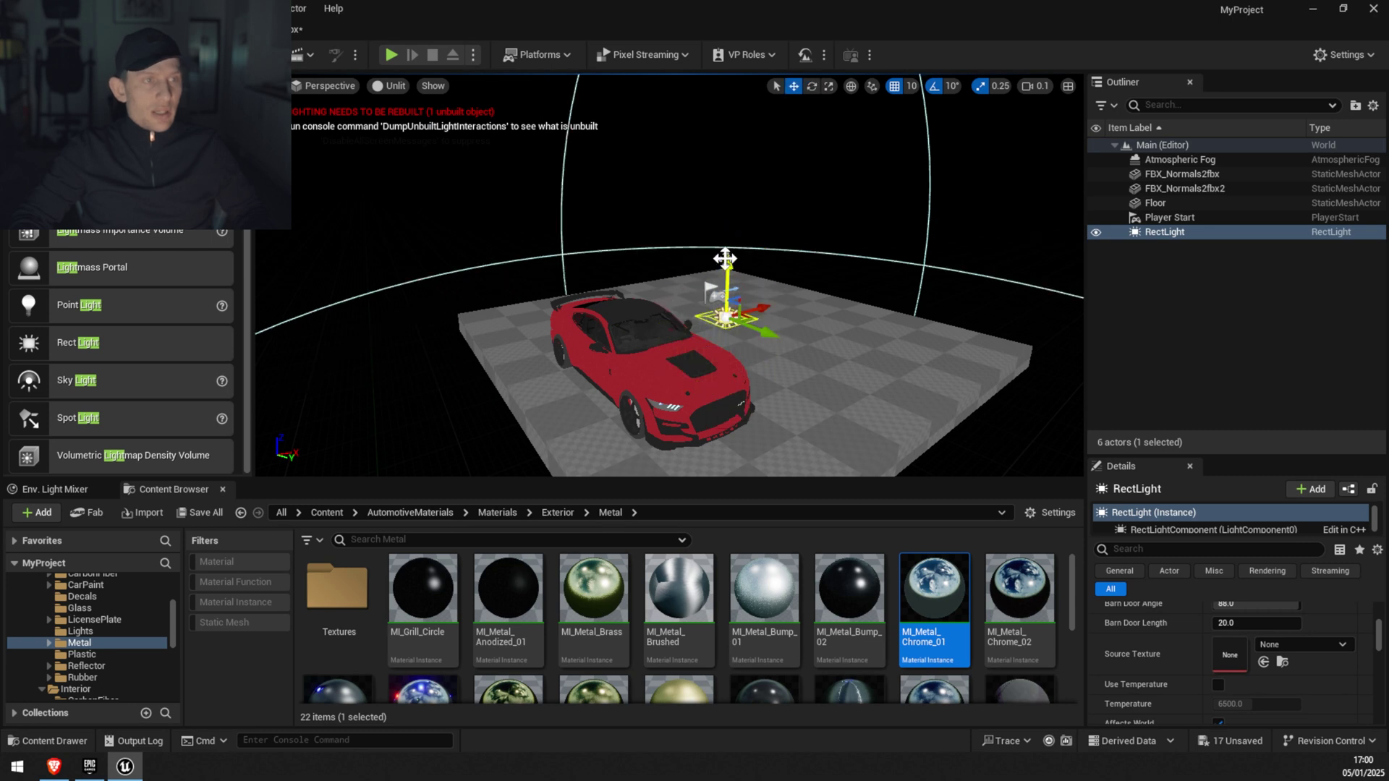
pyautogui.moveTo(725, 258); pyautogui.dragTo(730, 93)
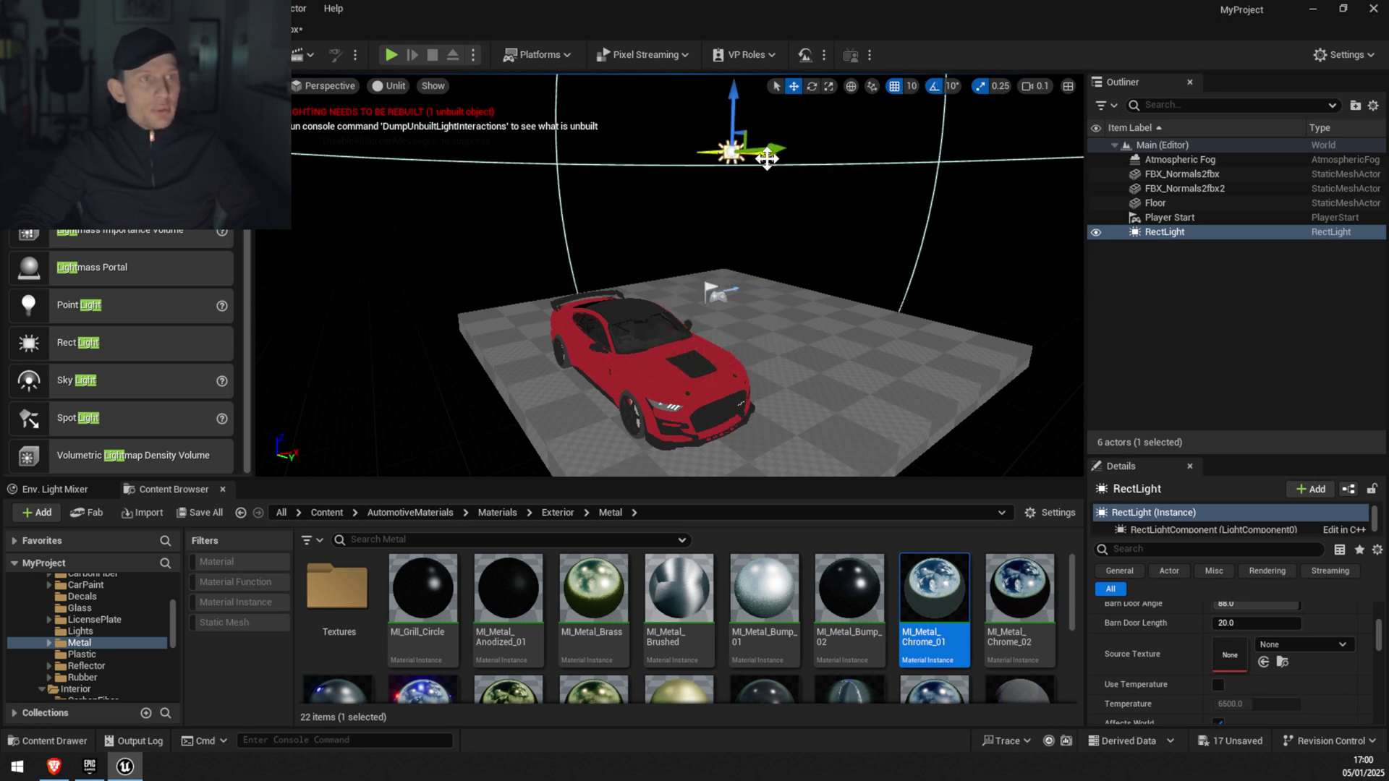
pyautogui.moveTo(767, 158); pyautogui.dragTo(650, 155)
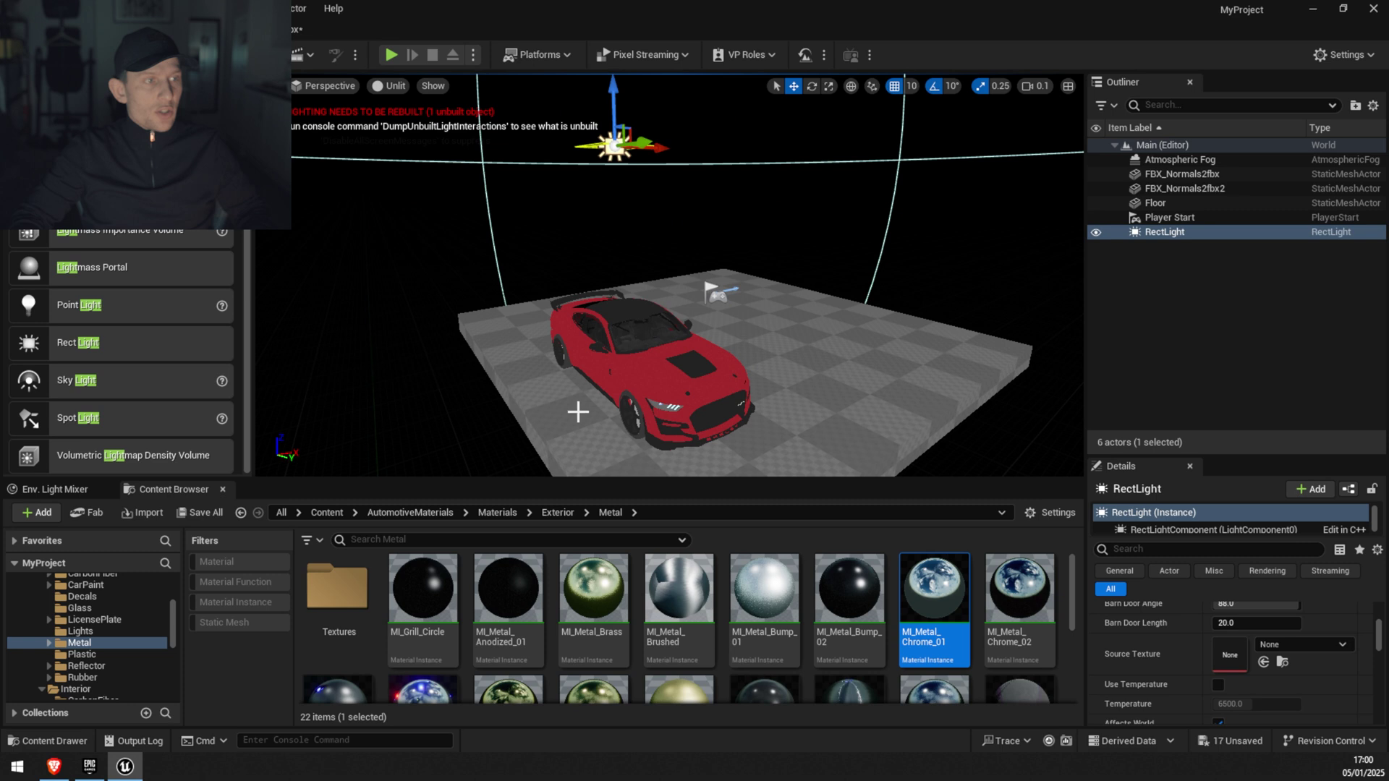
pyautogui.click(577, 412)
pyautogui.moveTo(764, 312); pyautogui.dragTo(703, 340)
pyautogui.keyDown('alt'); pyautogui.moveTo(751, 443); pyautogui.dragTo(747, 397); pyautogui.keyUp('alt')
# Set the Rect Light's source width and source height to 250, and switch the viewport back to Lit.
pyautogui.click(628, 118)
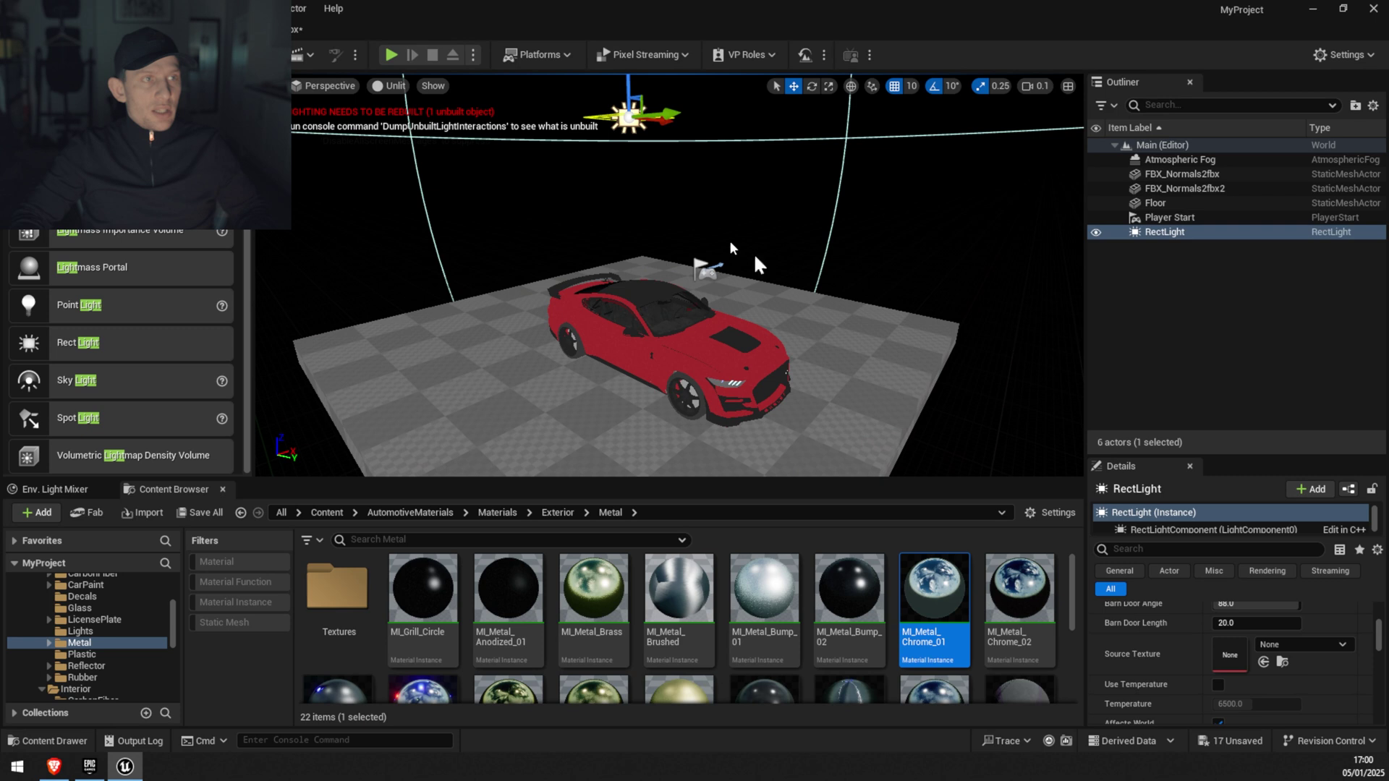
pyautogui.scroll(4, 1166, 684)
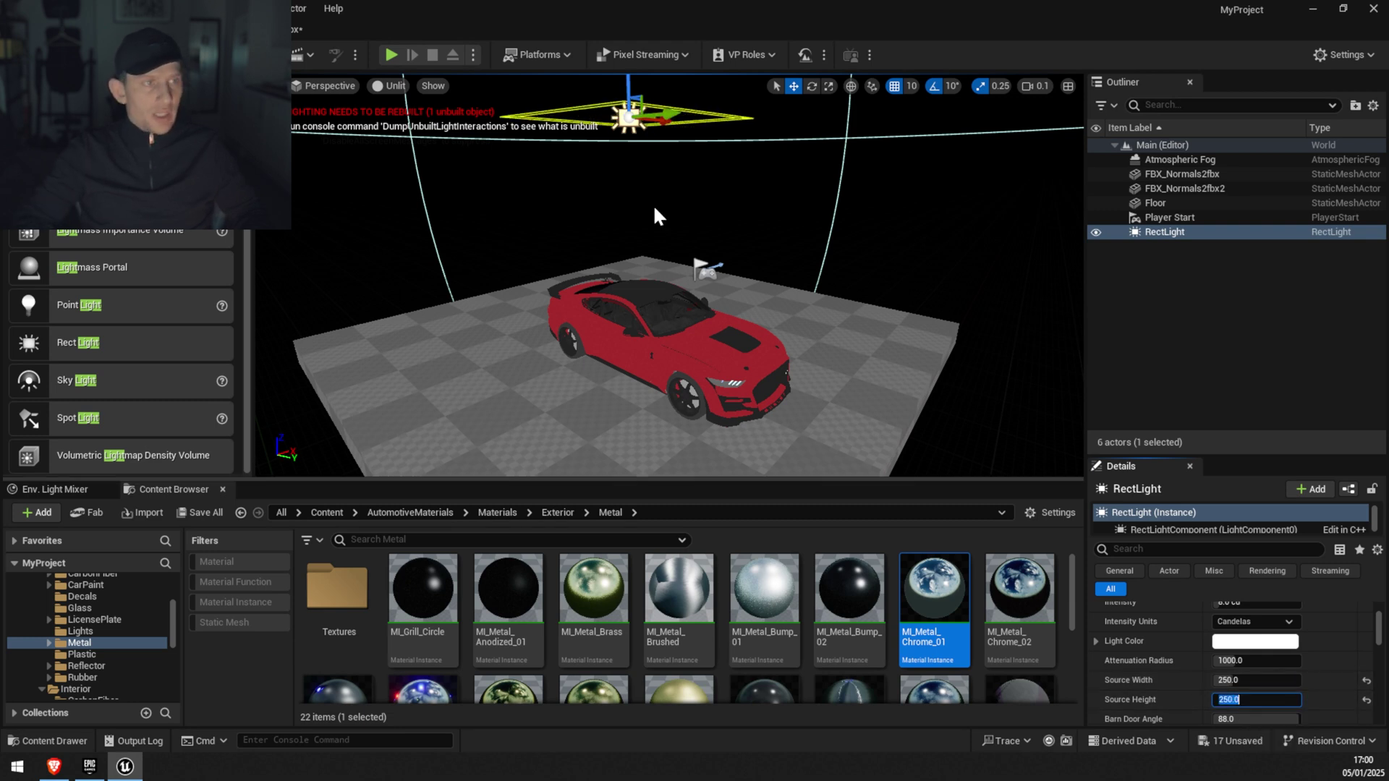
pyautogui.click(388, 88)
pyautogui.click(418, 143)
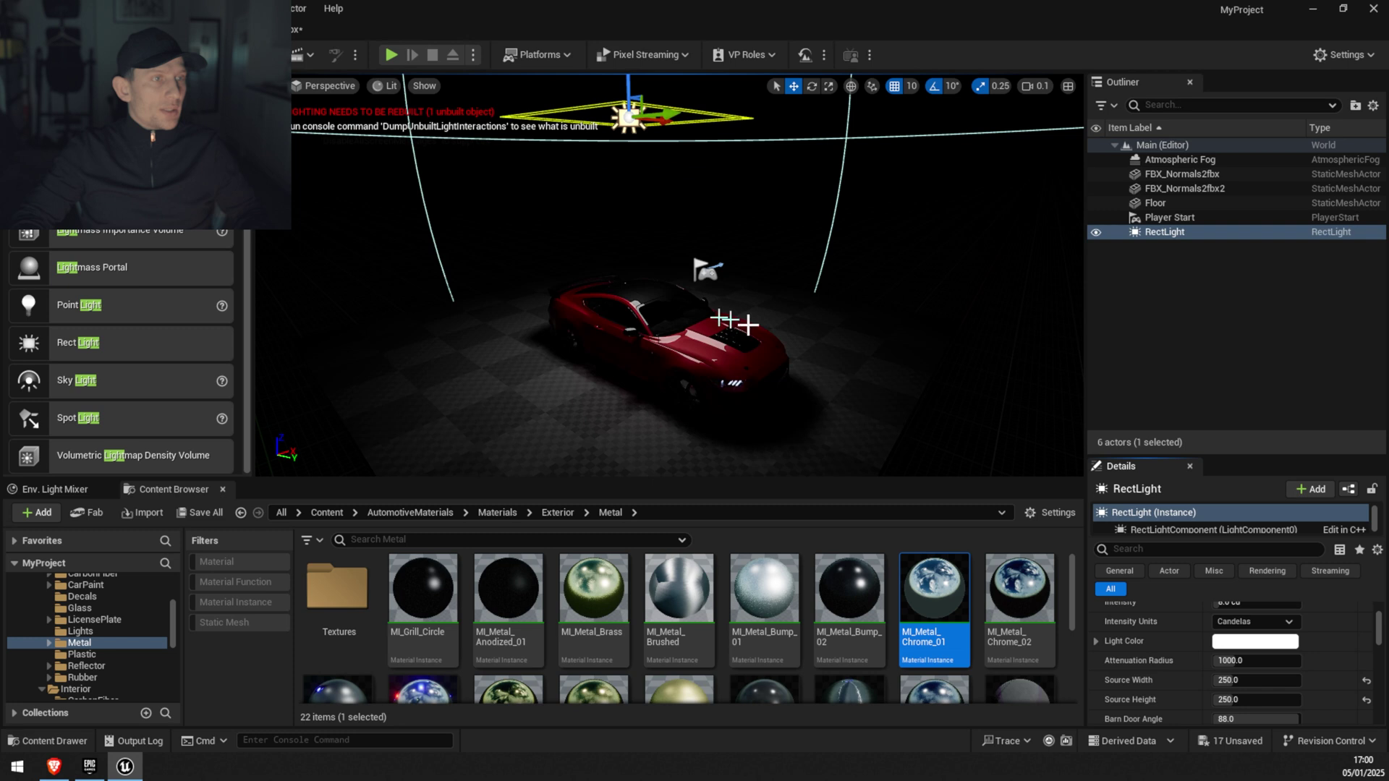
# Scale the Floor up horizontally so that it extends well beyond the car.
pyautogui.moveTo(732, 320); pyautogui.dragTo(911, 370, button='right')
pyautogui.click(758, 344)
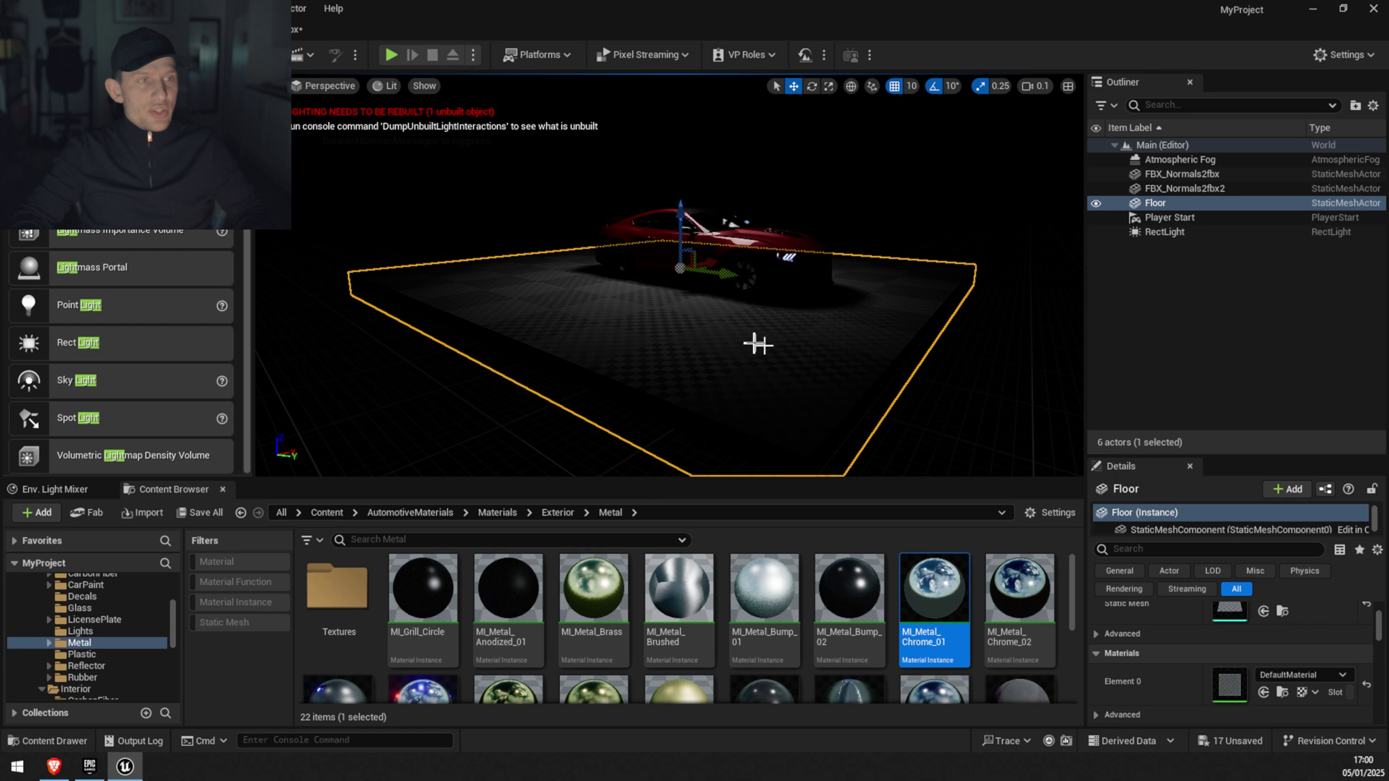
pyautogui.moveTo(703, 262); pyautogui.dragTo(745, 260)
pyautogui.moveTo(730, 320)
pyautogui.mouseDown(button='right')
pyautogui.moveTo(651, 326)
pyautogui.moveTo(754, 318)
pyautogui.moveTo(738, 321)
pyautogui.mouseUp(button='right')
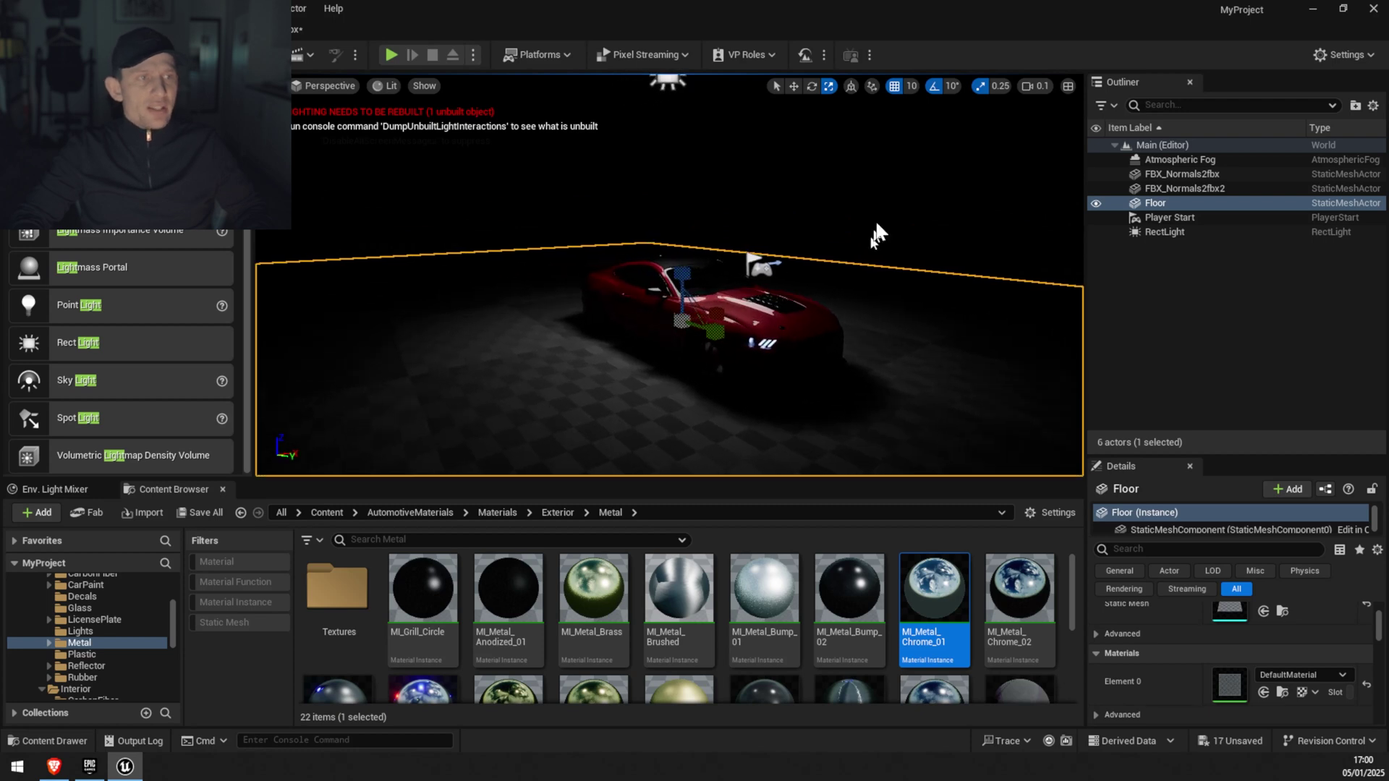
pyautogui.click(874, 230)
# Duplicate the overhead Rect Light and position the copies around the car to light it from several sides.
pyautogui.moveTo(804, 393); pyautogui.dragTo(794, 348, button='right')
pyautogui.moveTo(796, 467); pyautogui.dragTo(799, 466, button='right')
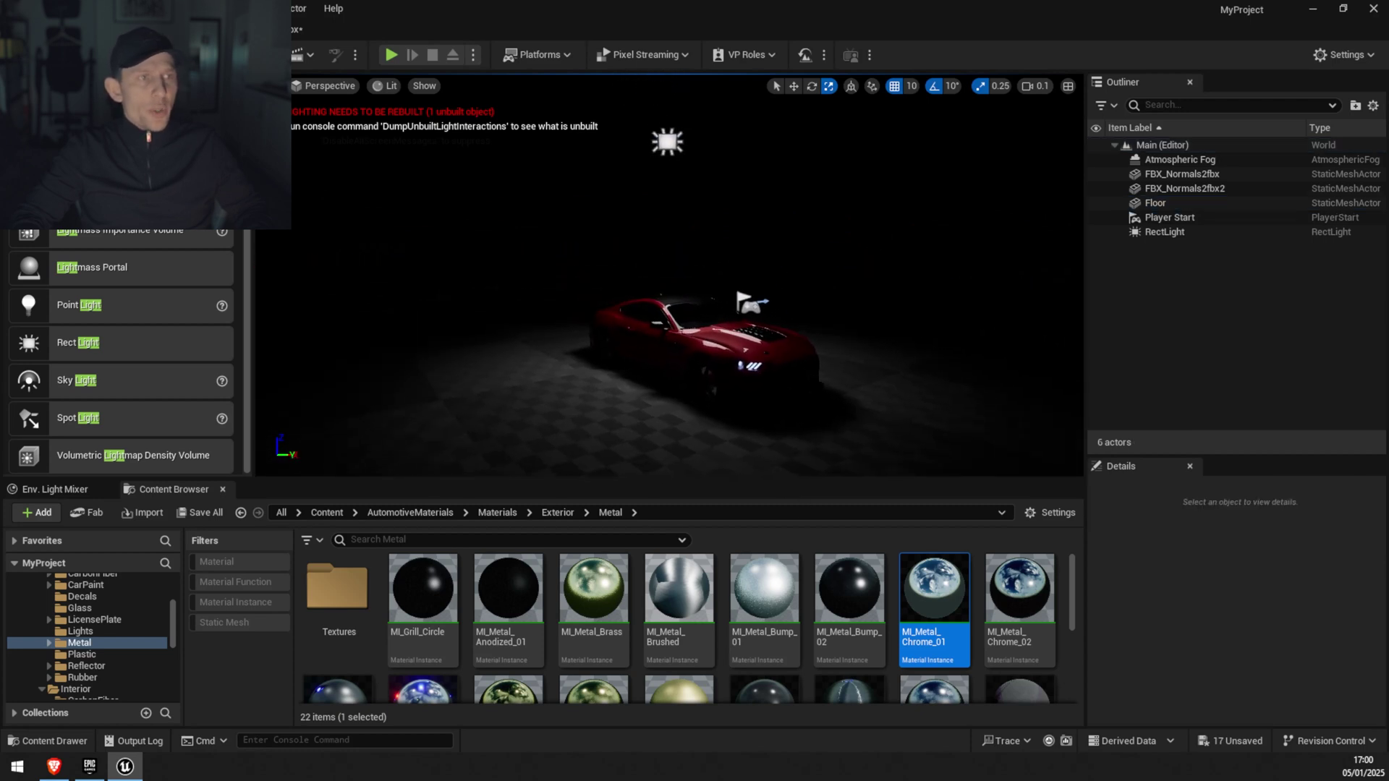
pyautogui.moveTo(679, 140); pyautogui.dragTo(1078, 220)
pyautogui.scroll(-3, 910, 304)
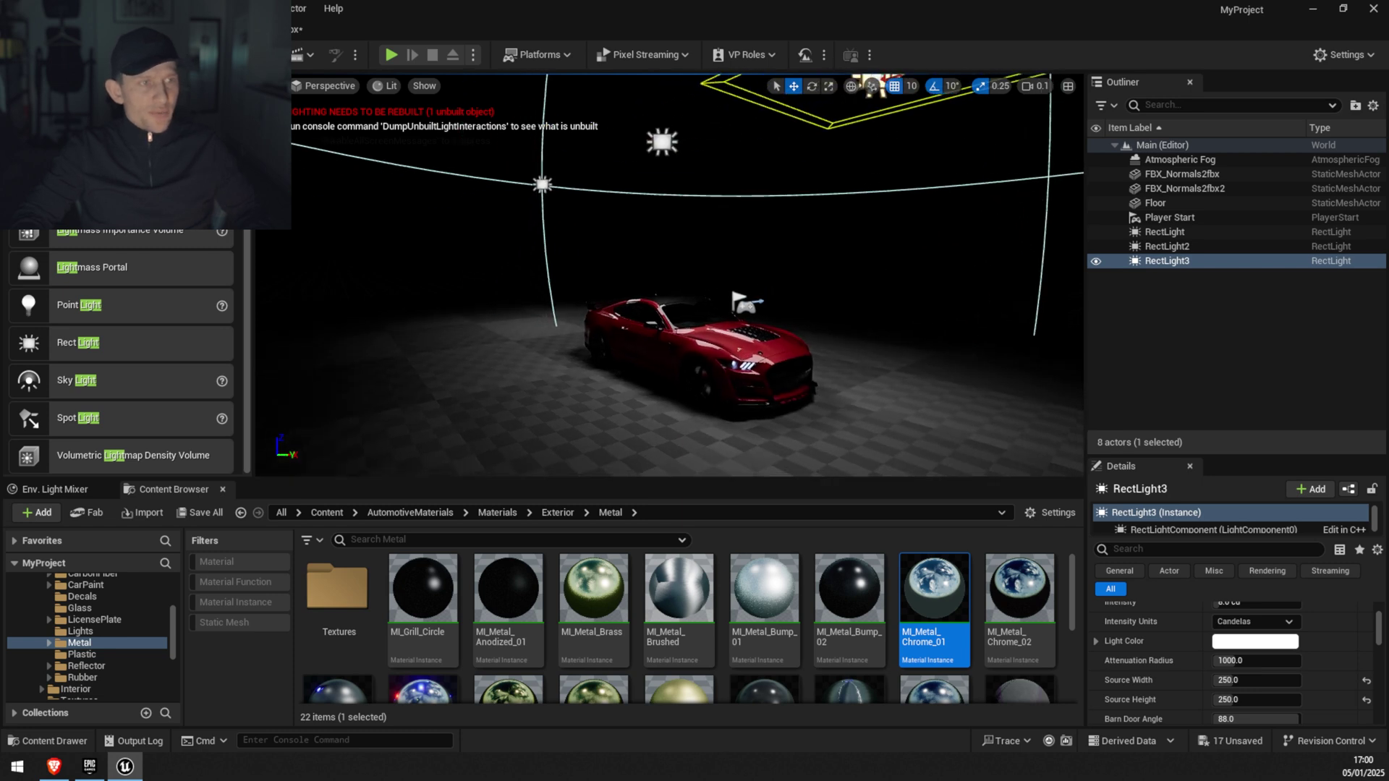
pyautogui.keyDown('alt'); pyautogui.moveTo(865, 171); pyautogui.dragTo(624, 185); pyautogui.keyUp('alt')
pyautogui.moveTo(526, 131); pyautogui.dragTo(536, 188)
pyautogui.press('w')
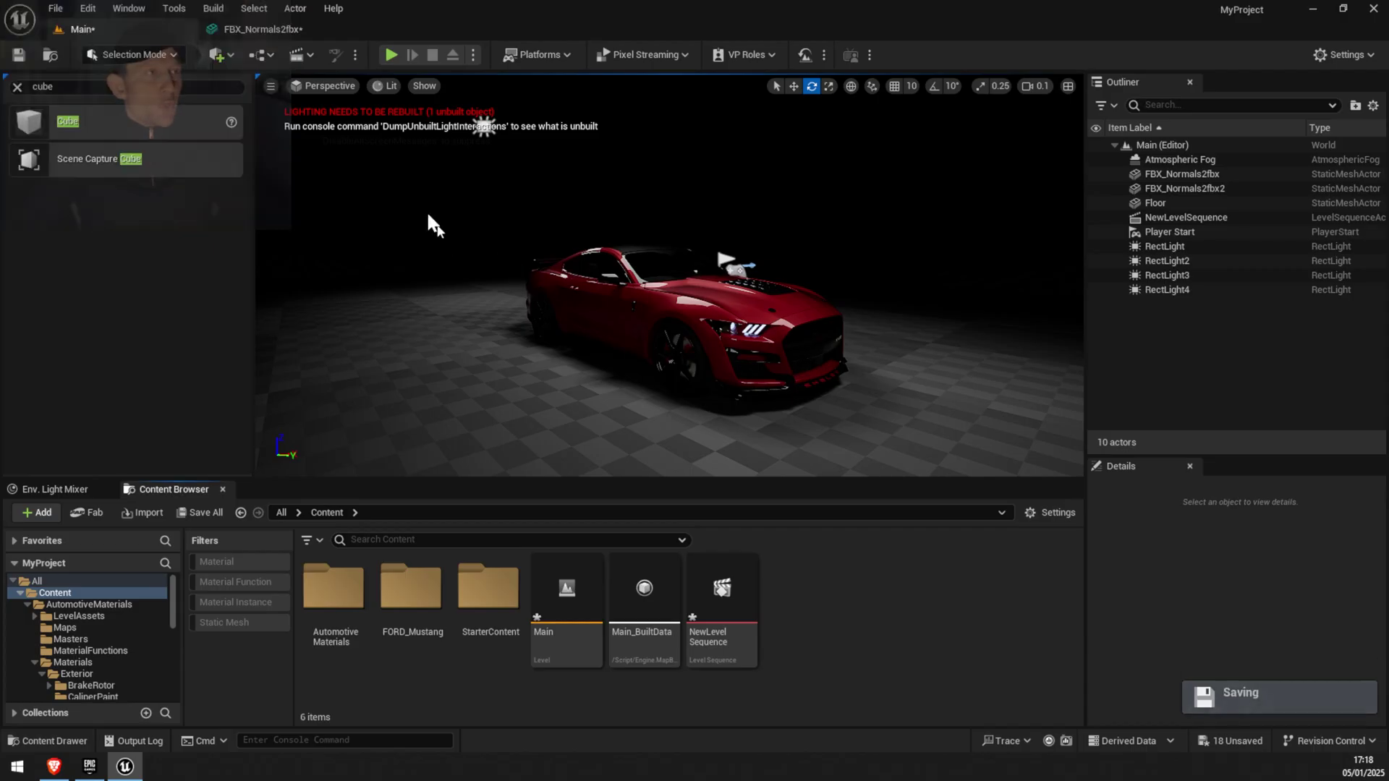
# Add a level sequence saved as NewLevelSequence1, creating a folder named Sequence under Content while saving.
pyautogui.click(307, 54)
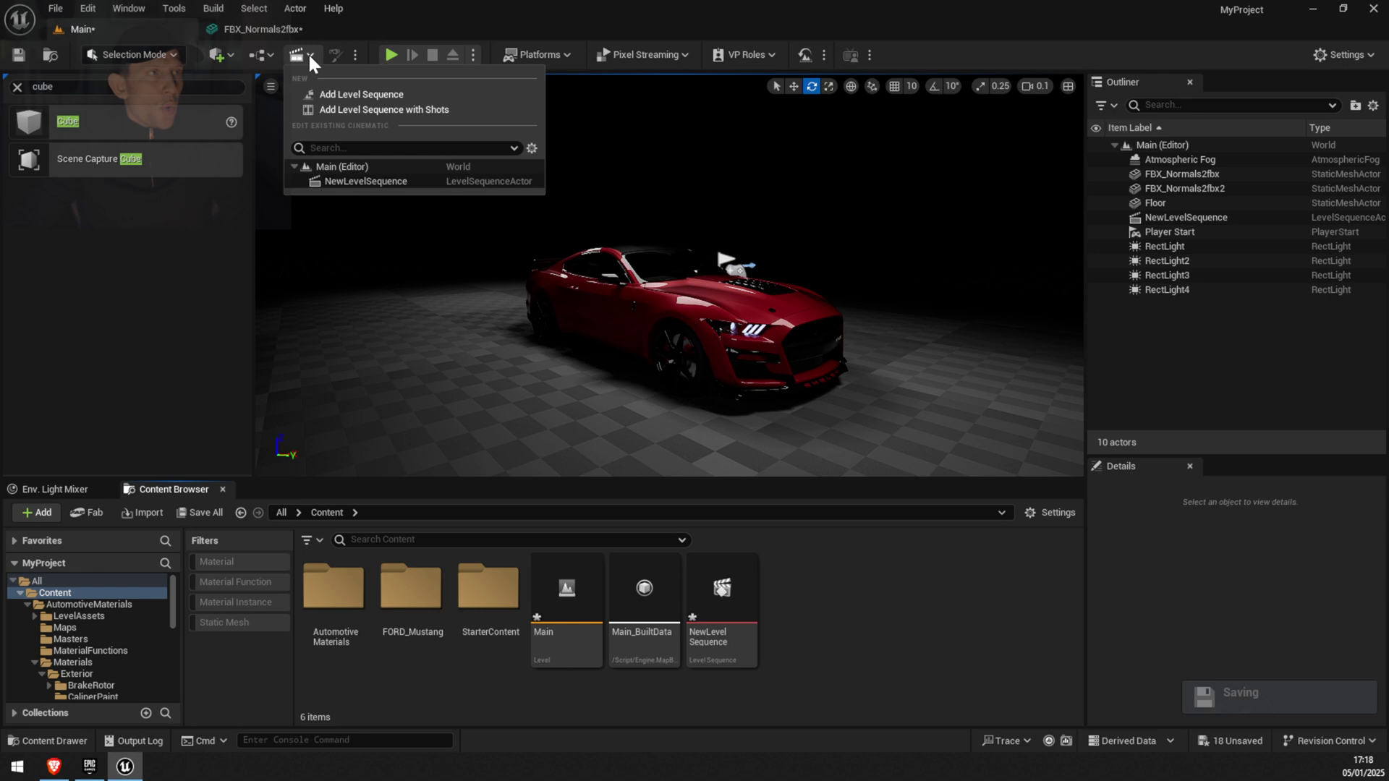
pyautogui.click(336, 95)
pyautogui.rightClick(687, 485)
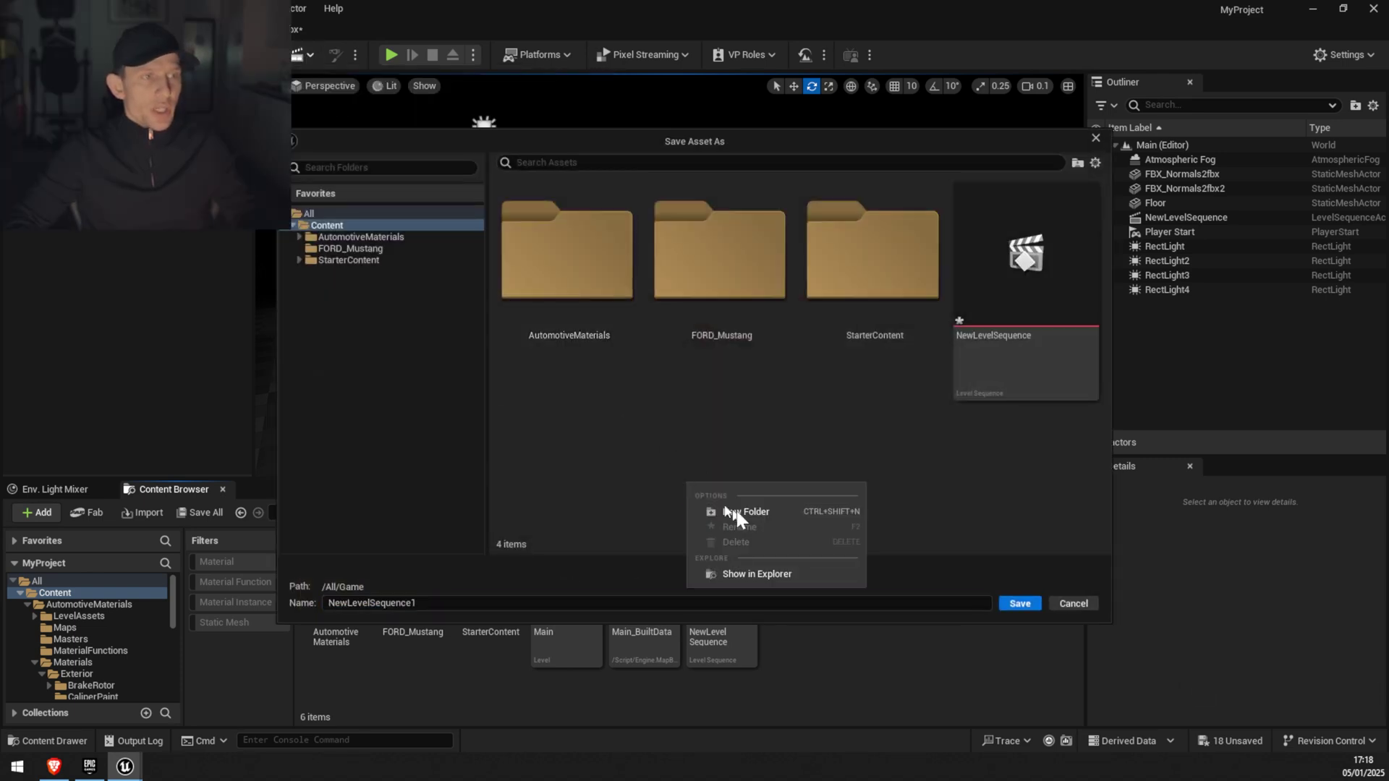
pyautogui.click(758, 511)
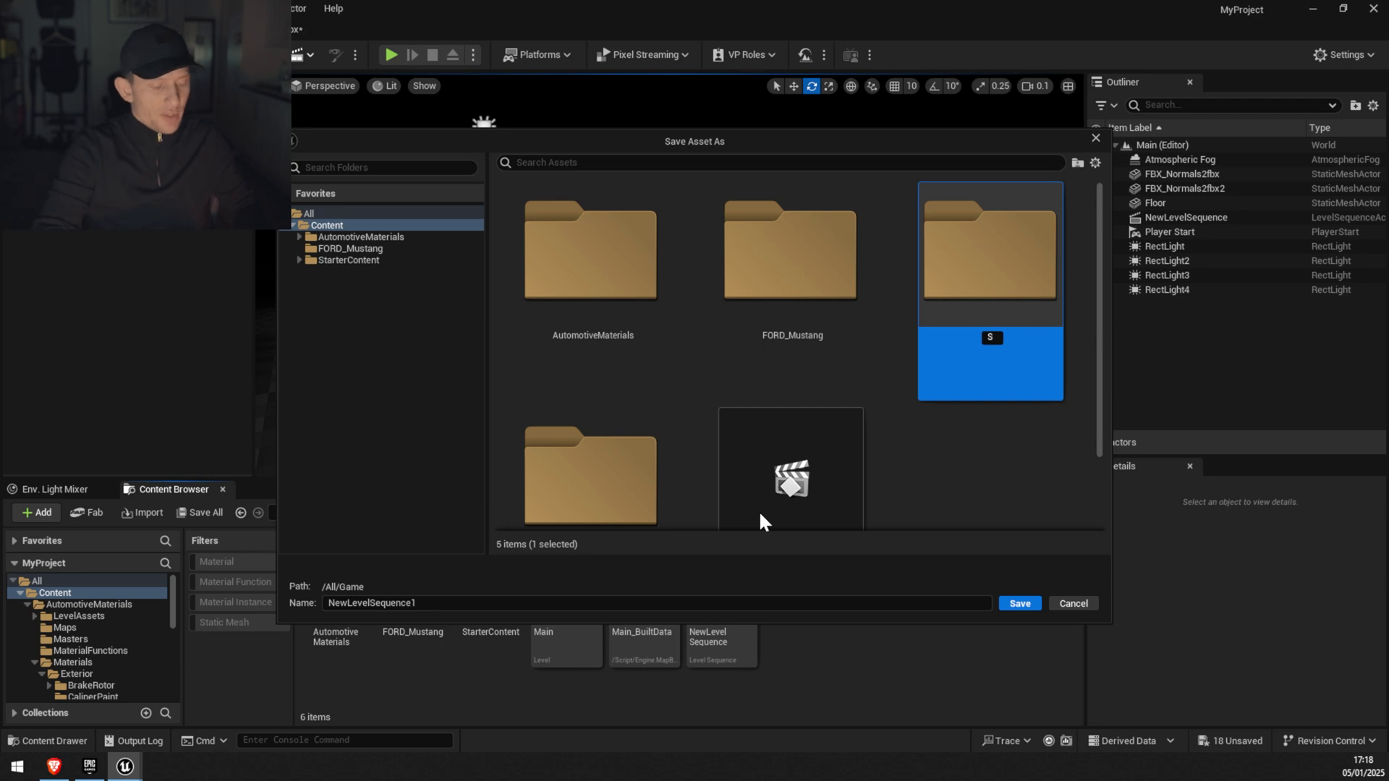
pyautogui.press('Return')
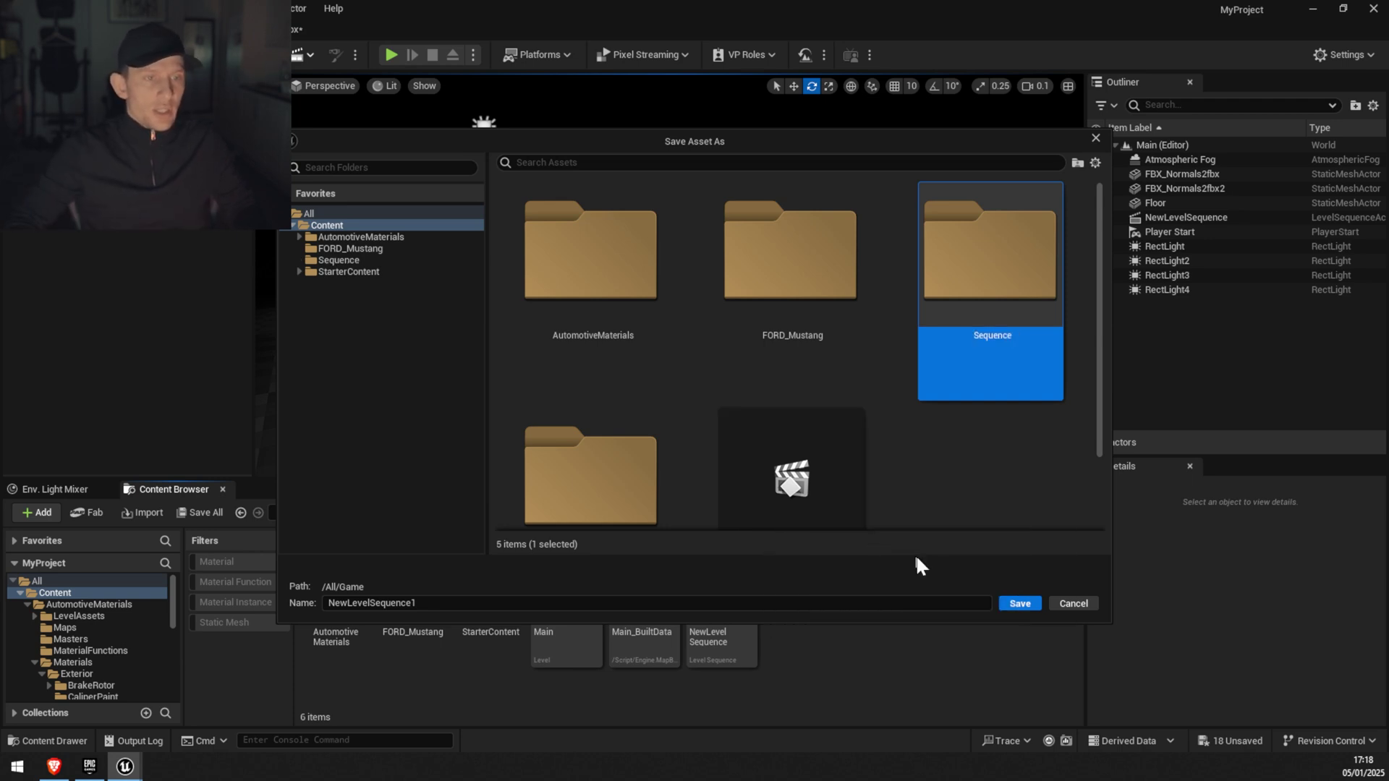
pyautogui.click(1019, 604)
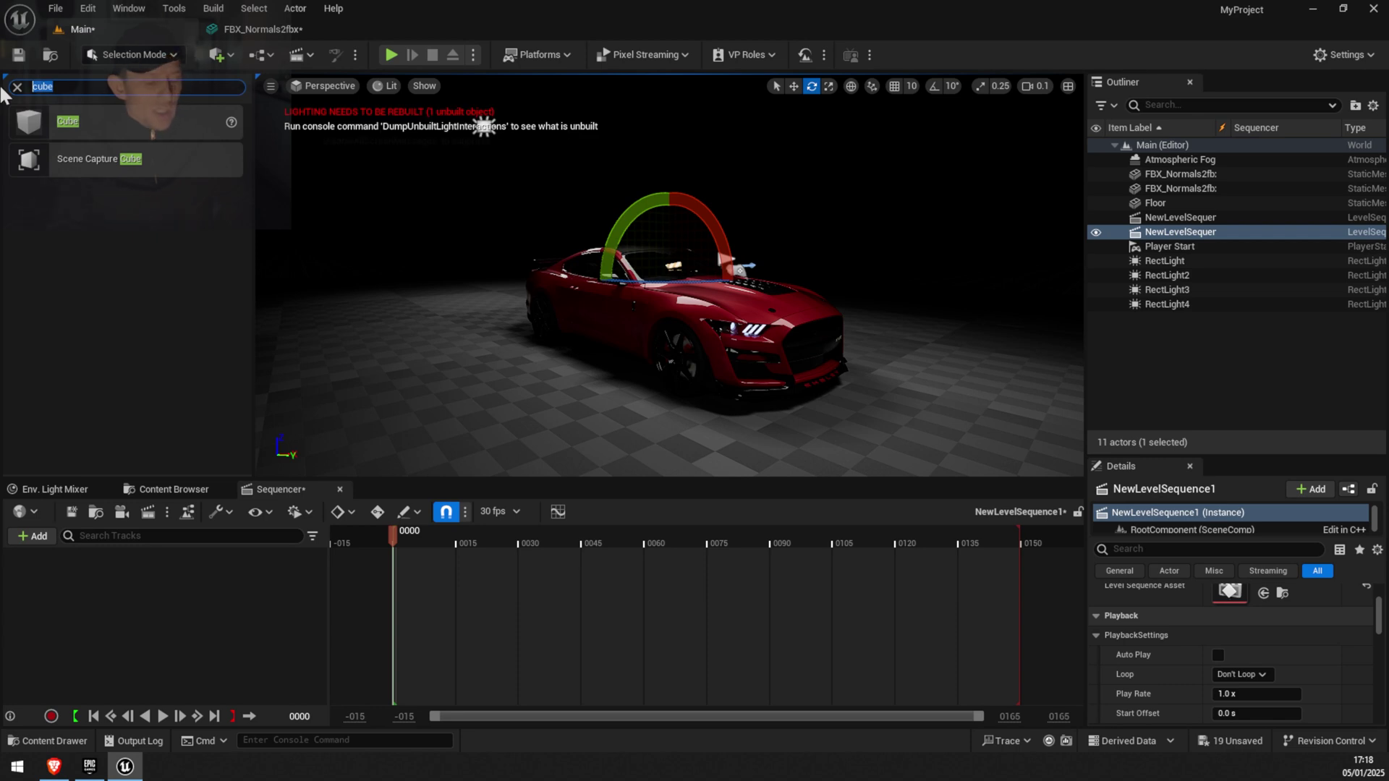
# Search the placeable actors for camera and add a Cine Camera Actor to the level sequence's tracks.
pyautogui.write('c')
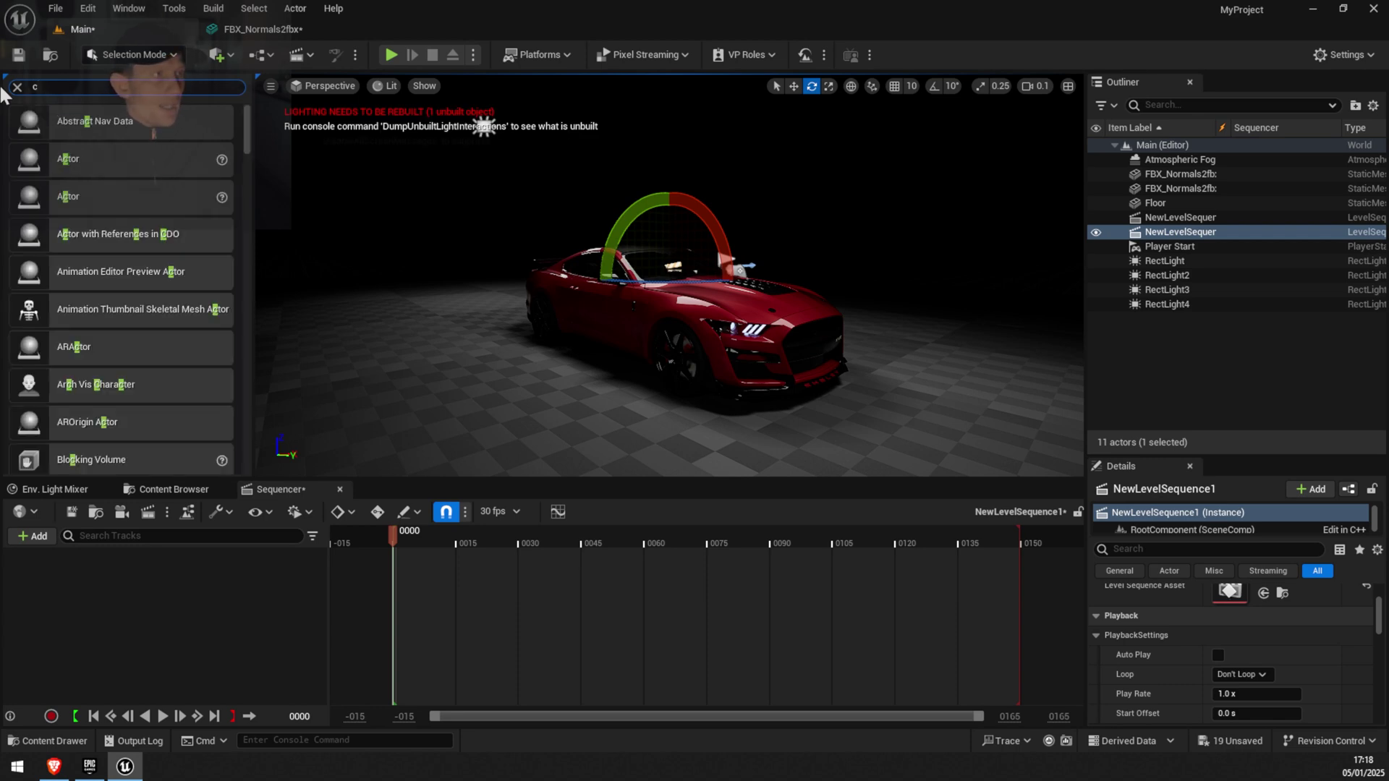
pyautogui.write('amera')
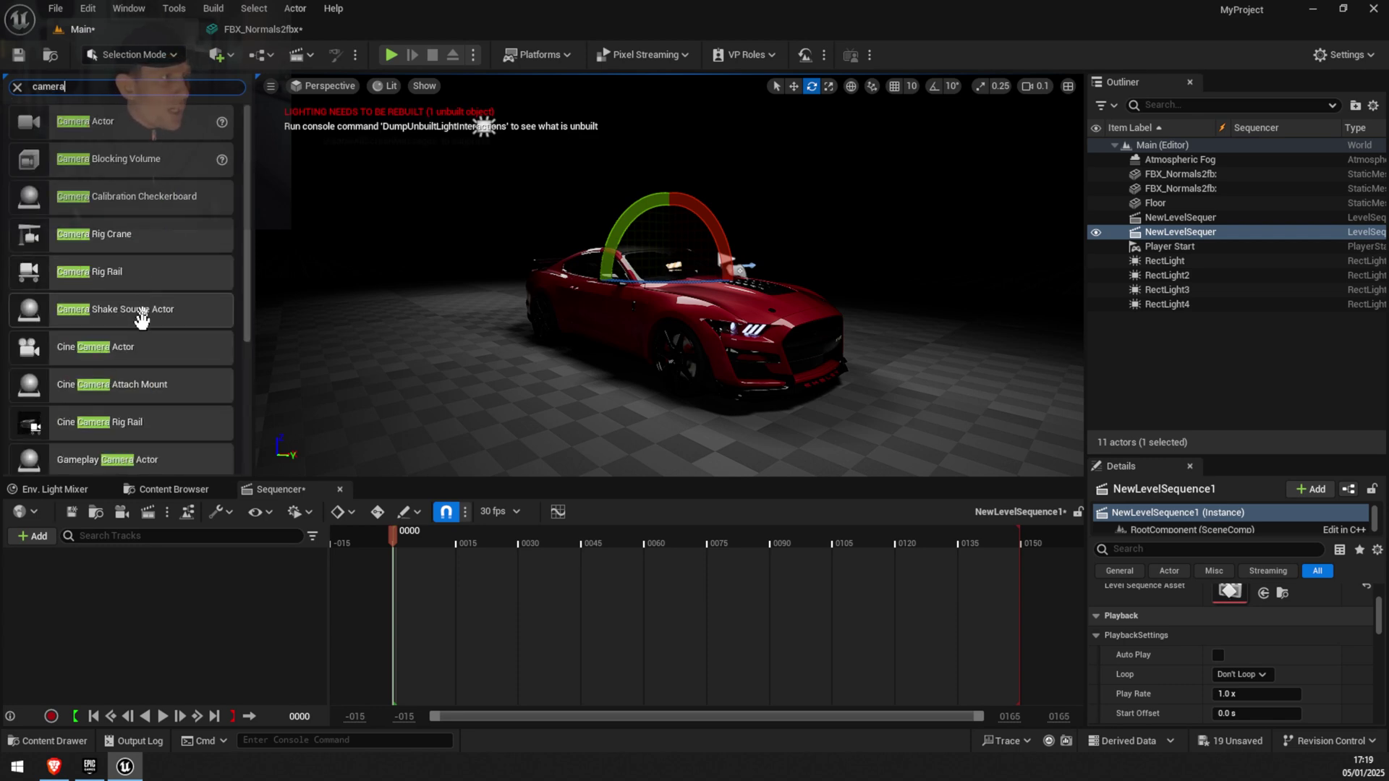
pyautogui.moveTo(130, 358); pyautogui.dragTo(133, 579)
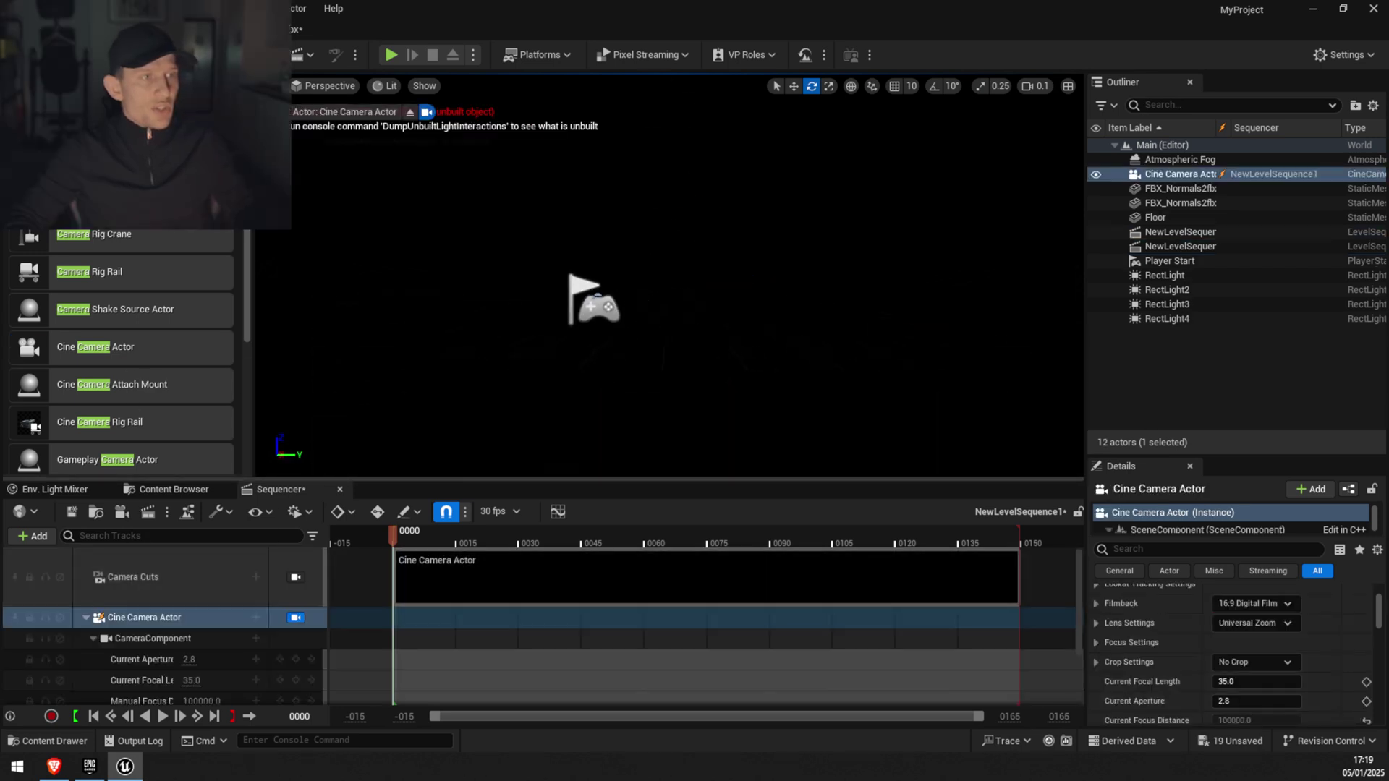
# Frame the whole car in a front three-quarter view through the Cine Camera Actor and key its Transform at frame 0.
pyautogui.moveTo(669, 275)
pyautogui.mouseDown(button='right')
pyautogui.moveTo(795, 318)
pyautogui.moveTo(723, 289)
pyautogui.moveTo(615, 311)
pyautogui.moveTo(579, 290)
pyautogui.moveTo(666, 296)
pyautogui.moveTo(607, 246)
pyautogui.moveTo(651, 290)
pyautogui.mouseUp(button='right')
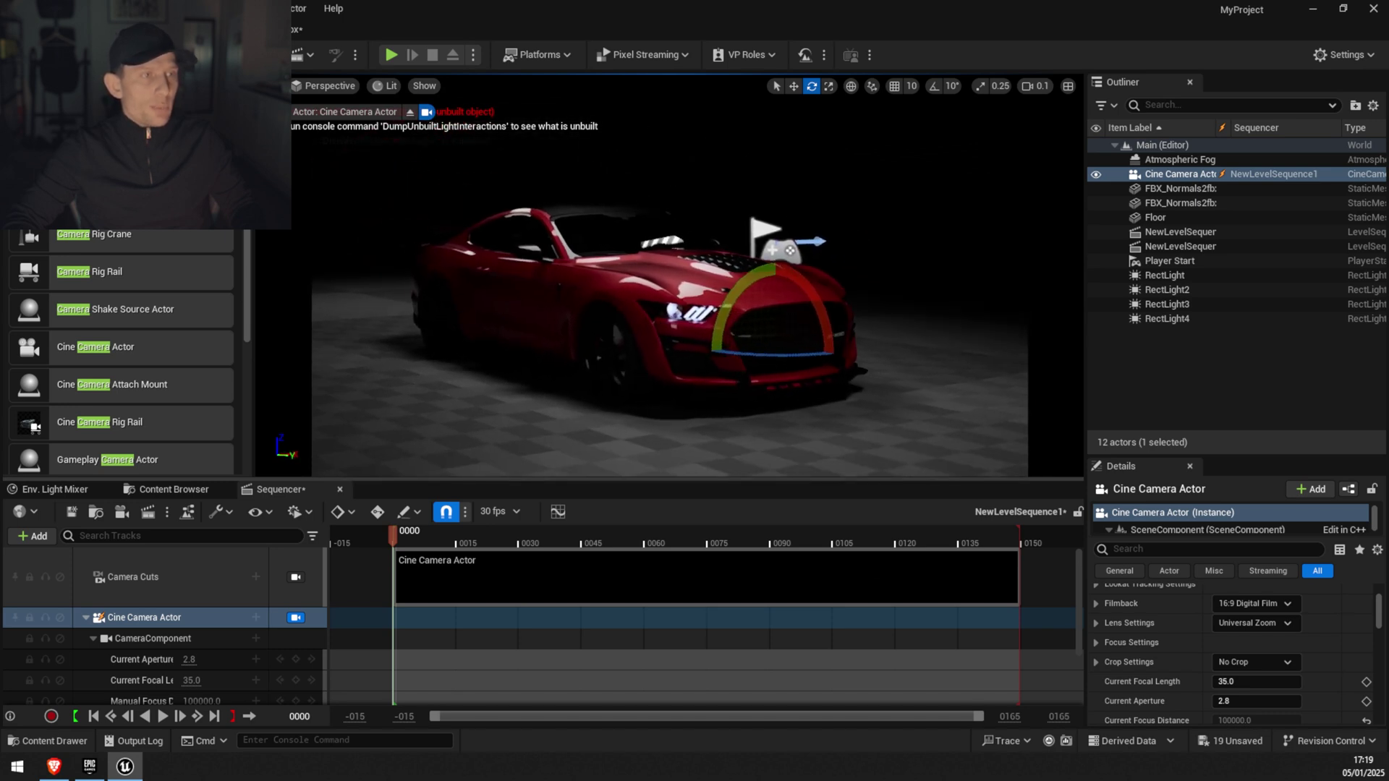
pyautogui.scroll(-2, 164, 693)
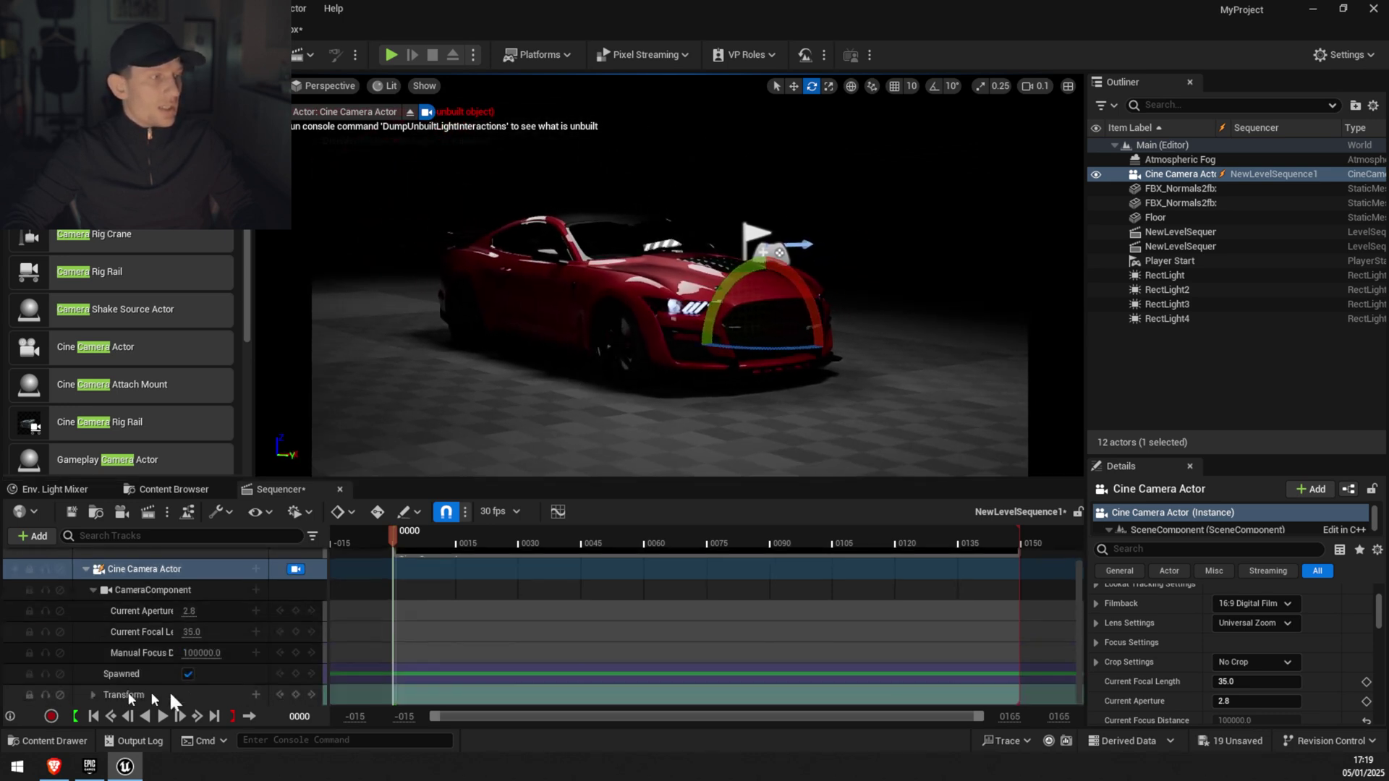
pyautogui.click(296, 695)
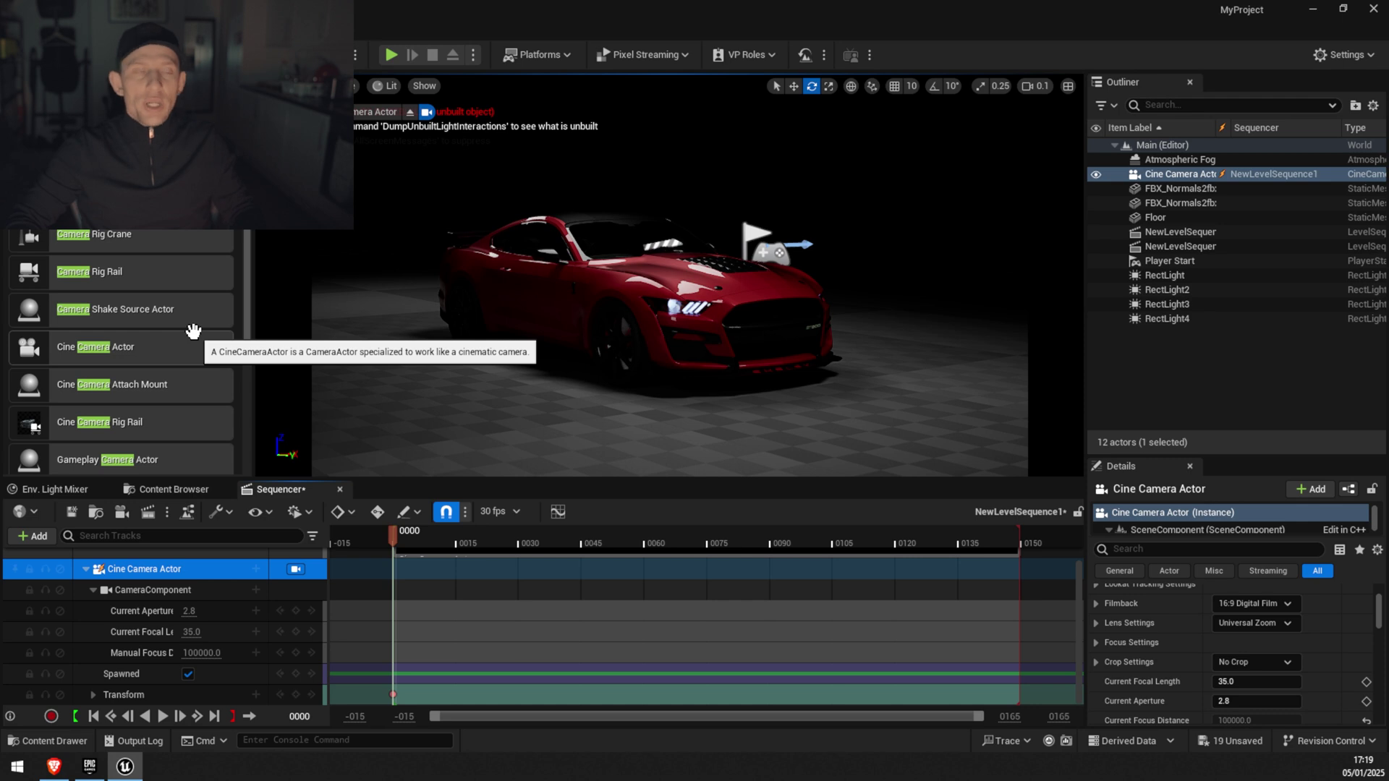
# Search the placeable actors for cube, add a Cube to the level beside the car, and leave the camera view.
pyautogui.moveTo(68, 86); pyautogui.dragTo(2, 86)
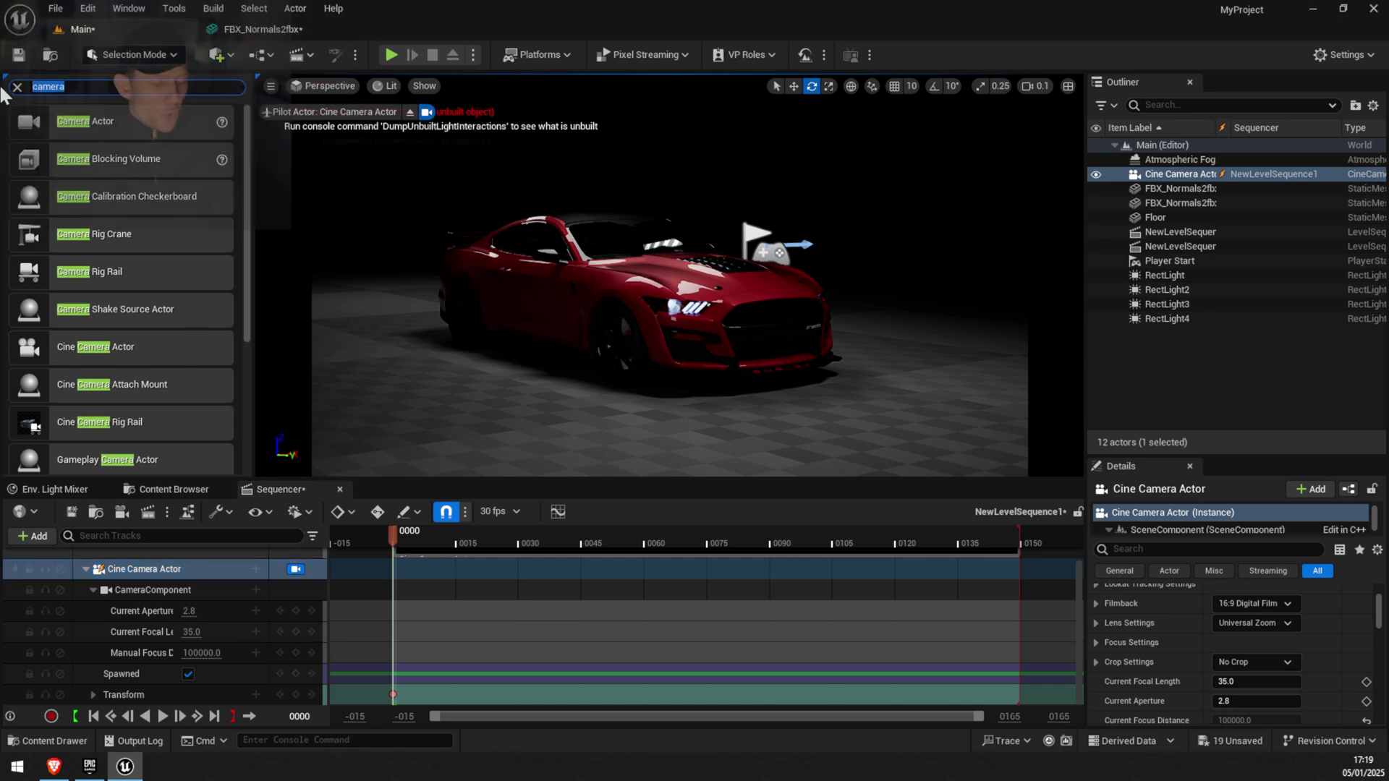
pyautogui.write('cube')
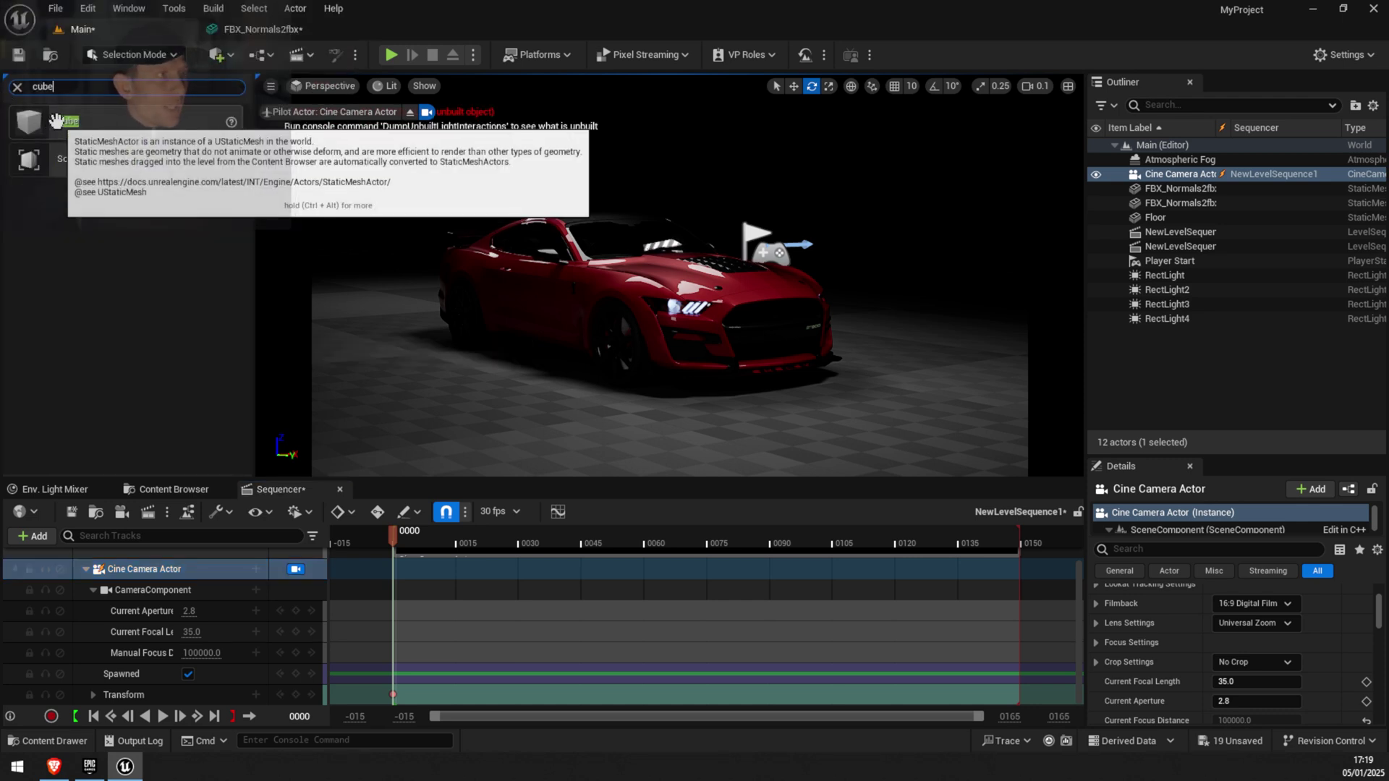
pyautogui.moveTo(29, 121); pyautogui.dragTo(627, 291)
pyautogui.click(296, 568)
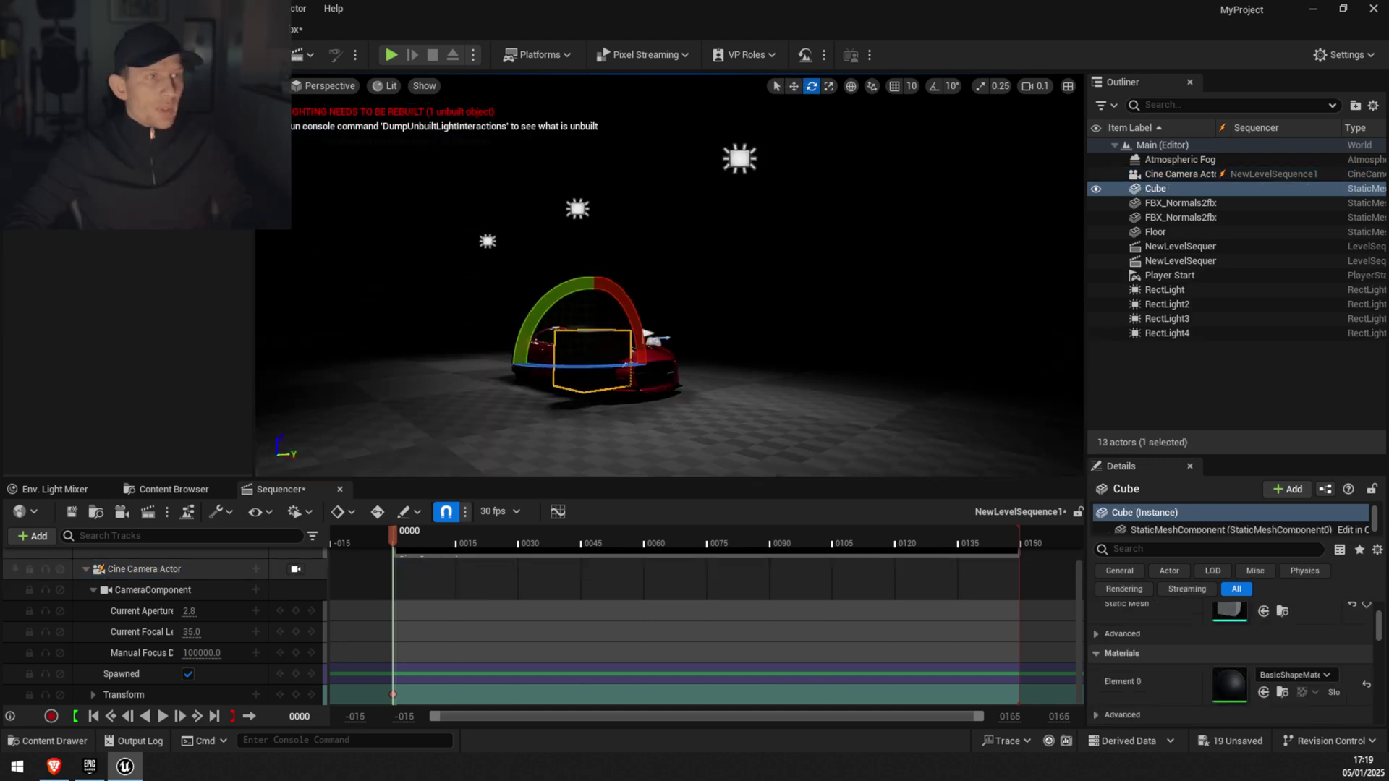
# Scale the Cube down evenly and move it to the front of the car, near the headlight.
pyautogui.moveTo(669, 274); pyautogui.dragTo(636, 290, button='right')
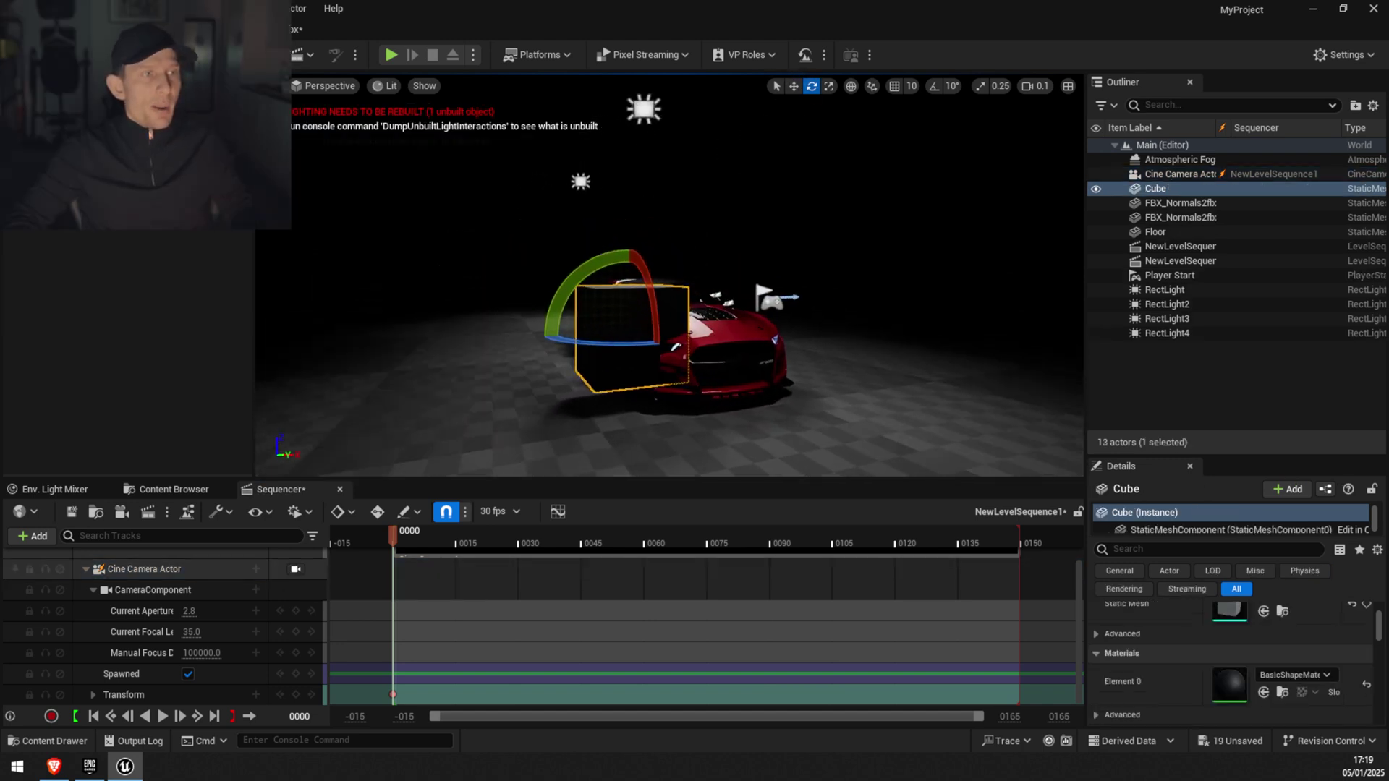
pyautogui.moveTo(598, 434); pyautogui.dragTo(598, 434, button='right')
pyautogui.press('r')
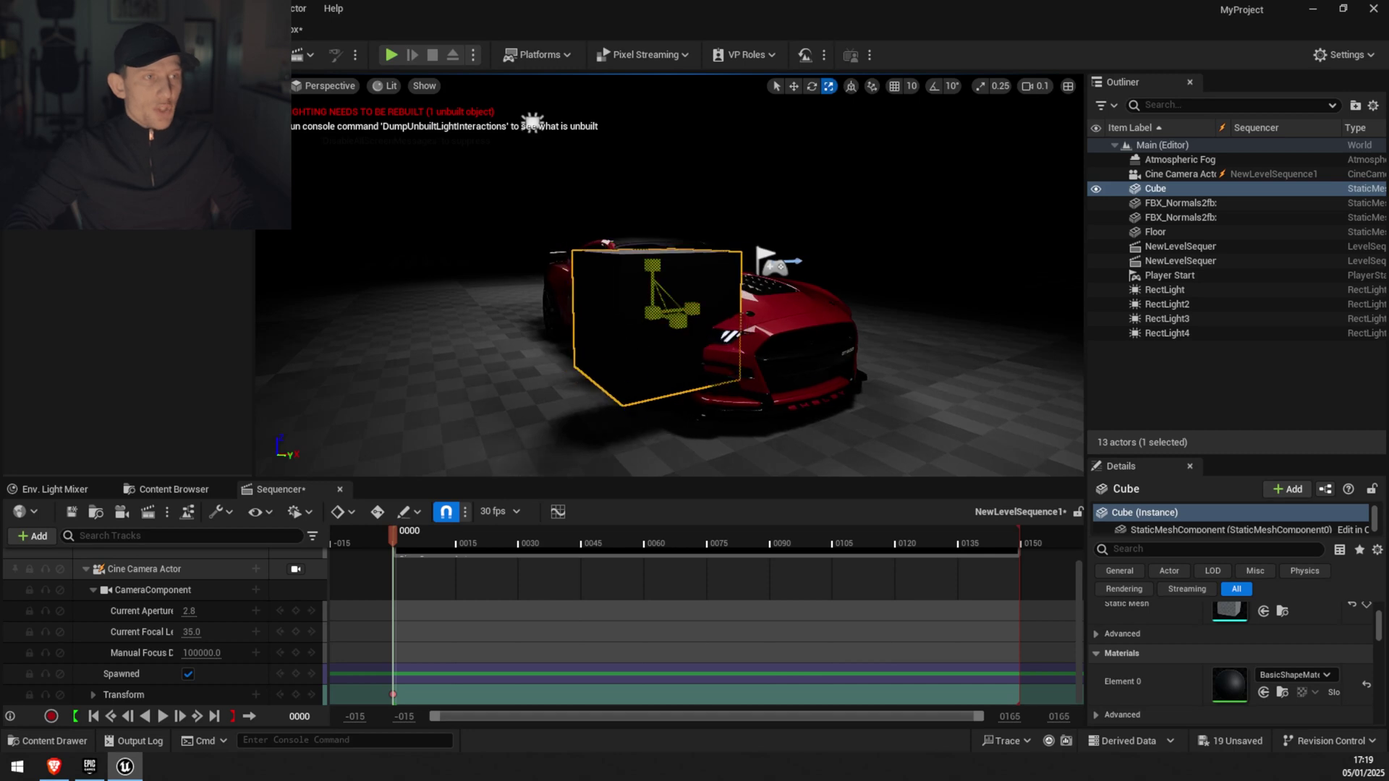
pyautogui.moveTo(653, 313); pyautogui.dragTo(623, 334)
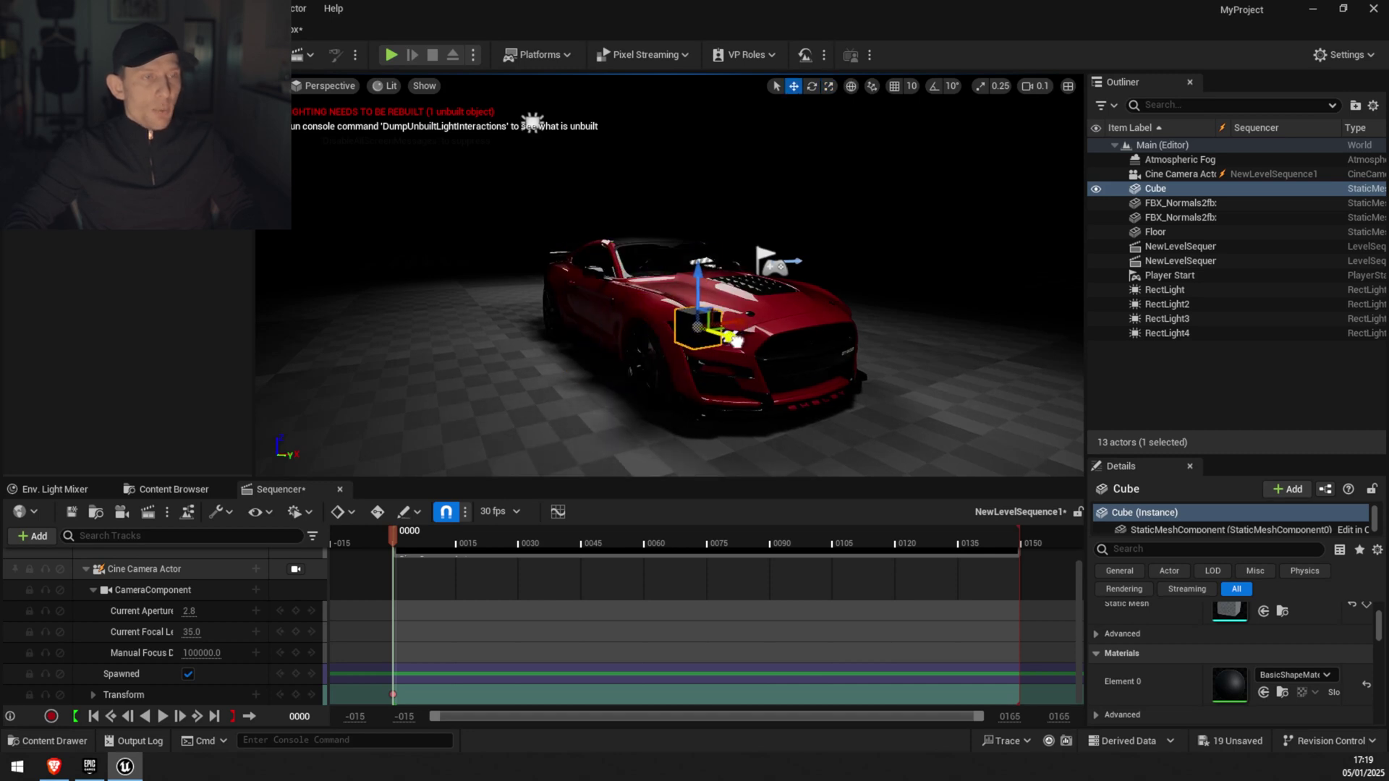
pyautogui.moveTo(736, 340); pyautogui.dragTo(792, 354, button='right')
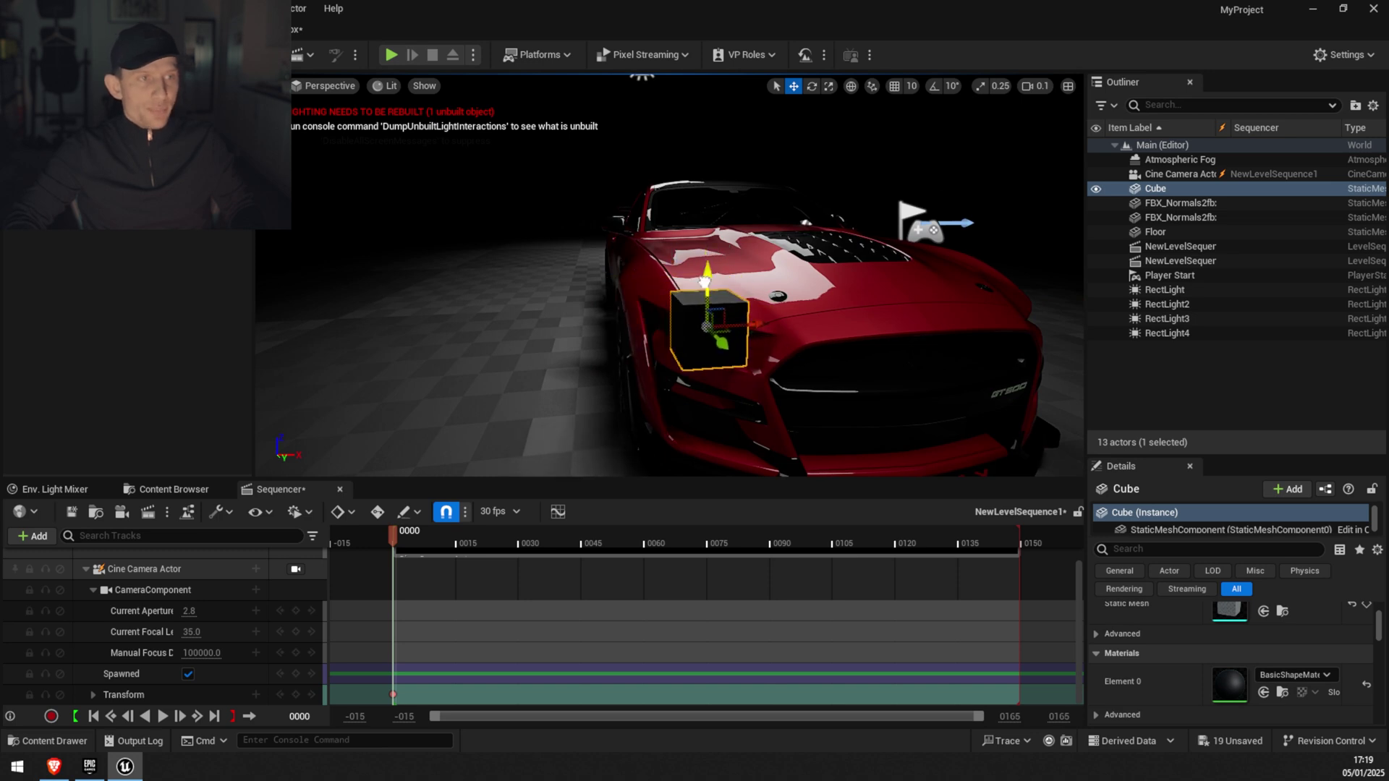
pyautogui.moveTo(718, 349); pyautogui.dragTo(719, 349, button='right')
pyautogui.press('Escape')
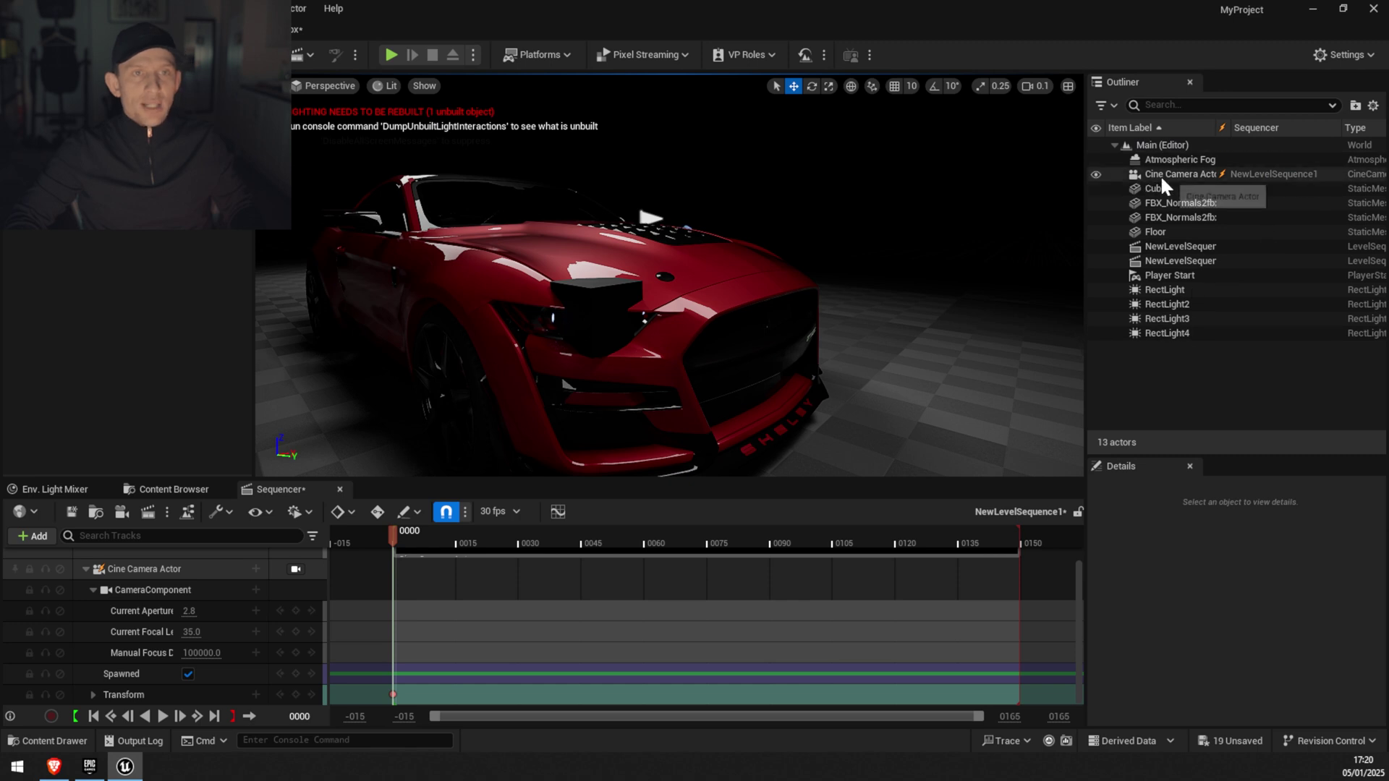
# Attach the Cine Camera Actor to the Cube, and add the Cube to the level sequence with a Transform key at frame 0.
pyautogui.moveTo(1174, 181); pyautogui.dragTo(1153, 189)
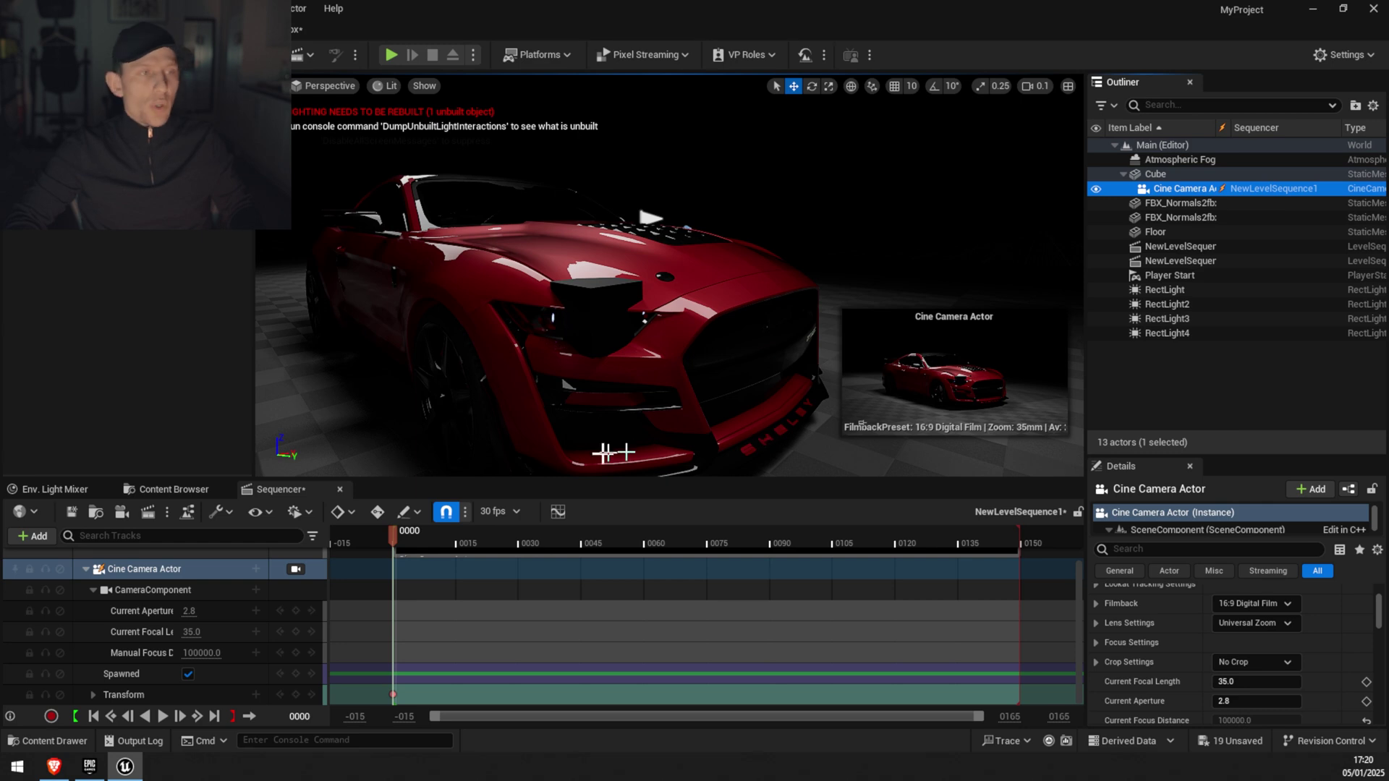
pyautogui.click(1155, 174)
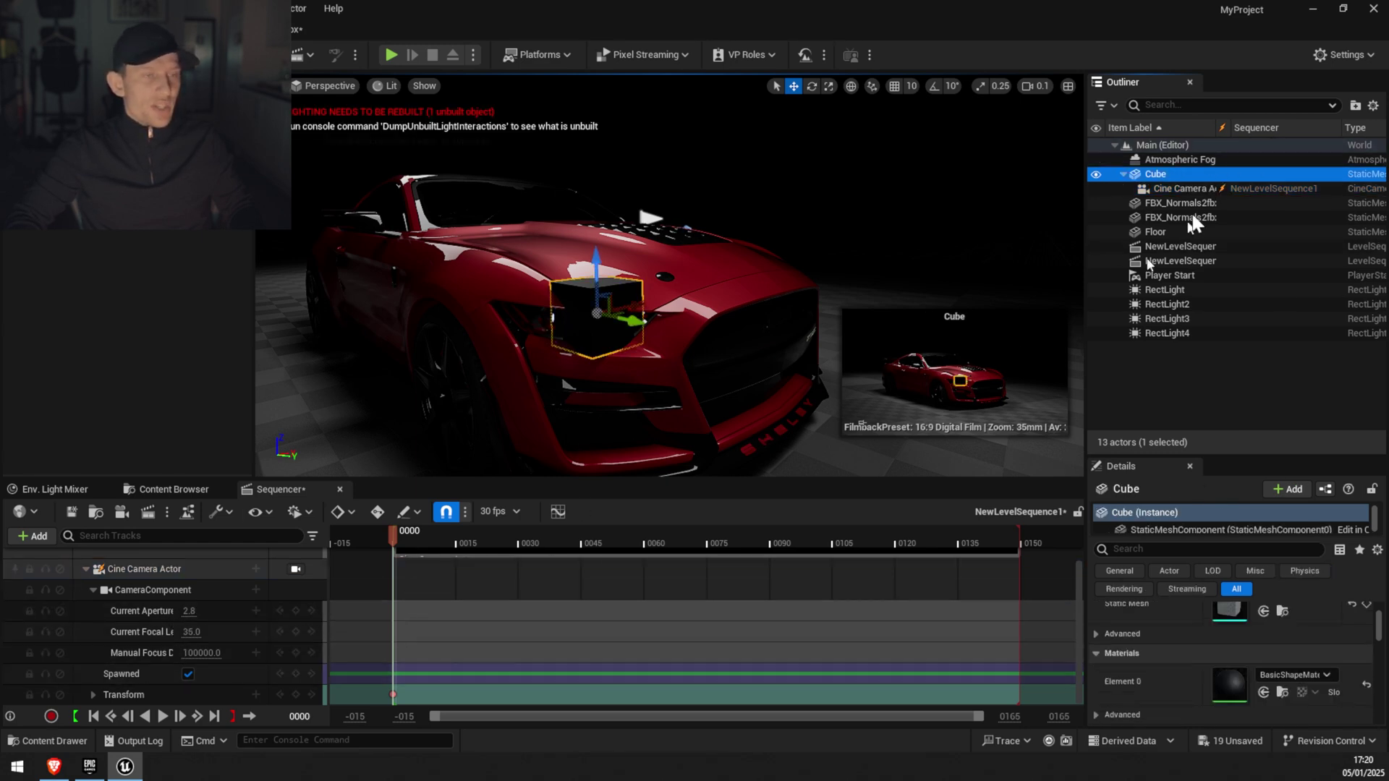
pyautogui.moveTo(1157, 175); pyautogui.dragTo(337, 515)
pyautogui.moveTo(81, 678); pyautogui.dragTo(85, 679)
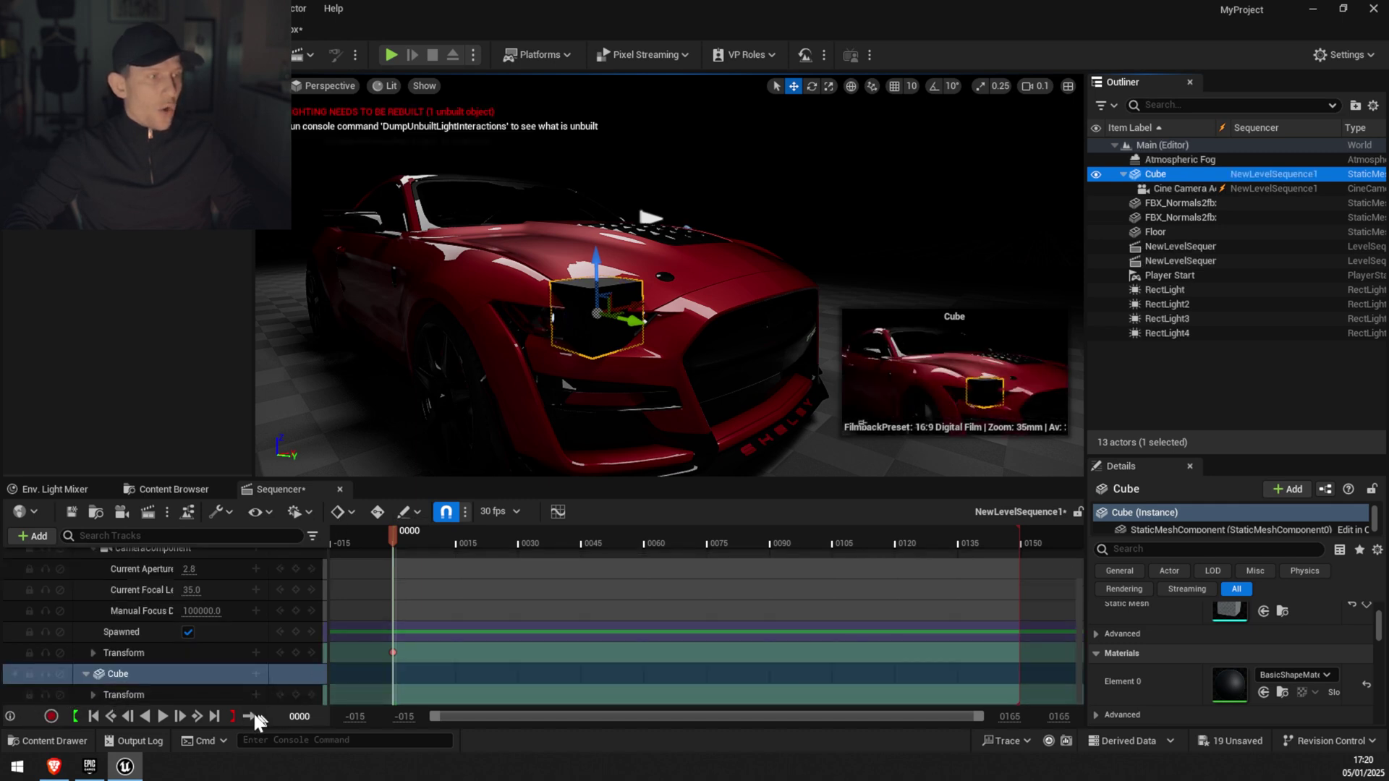
pyautogui.click(309, 696)
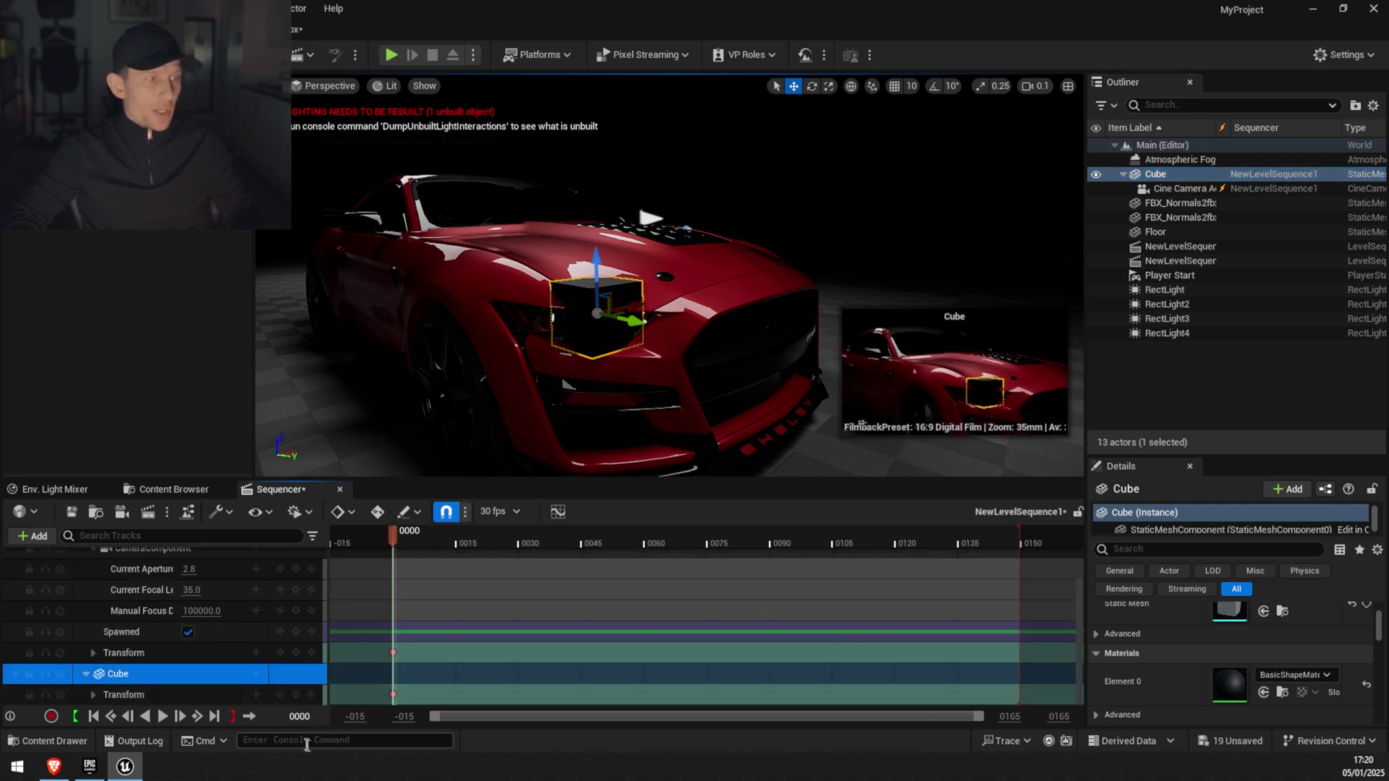
# Reframe the car from farther back through the Cine Camera Actor and key the camera's Transform again at frame 0.
pyautogui.scroll(3, 285, 616)
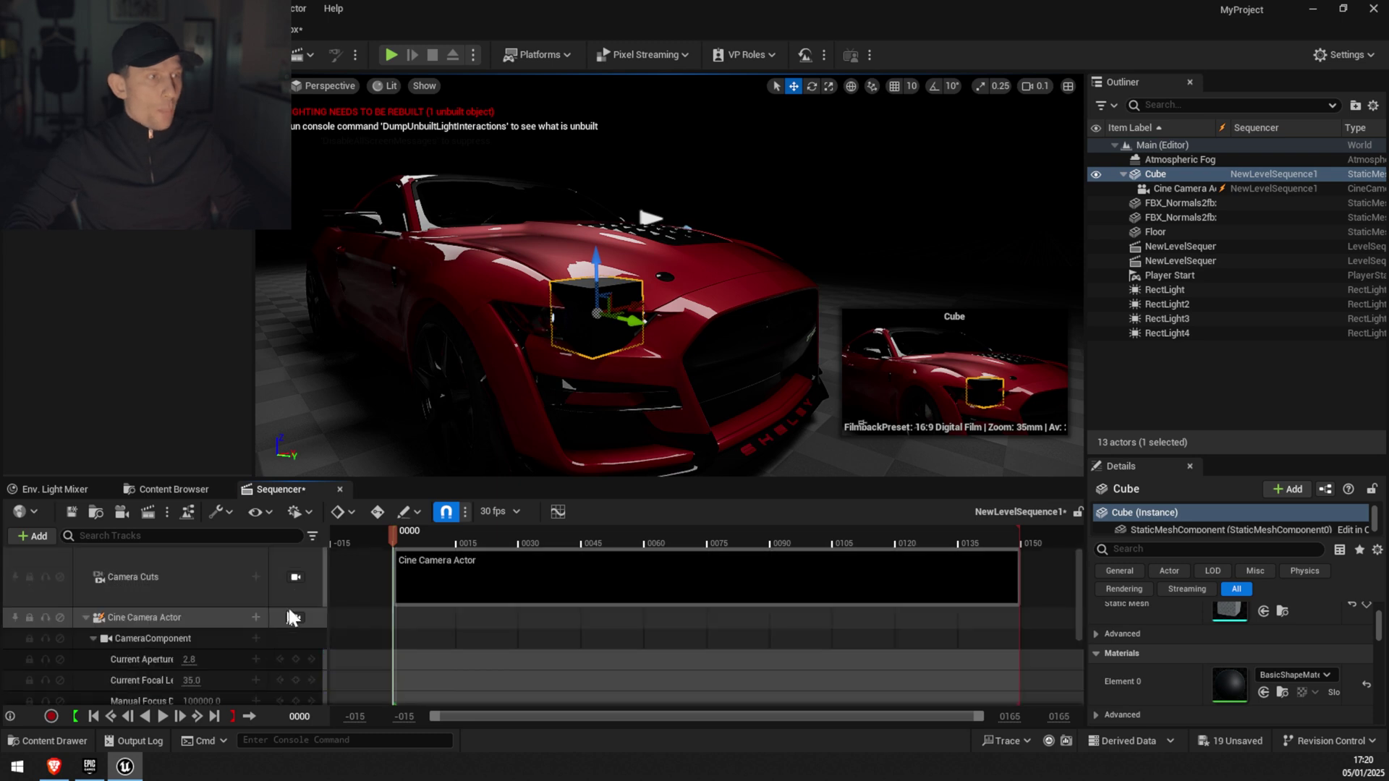
pyautogui.click(296, 617)
pyautogui.press('s')
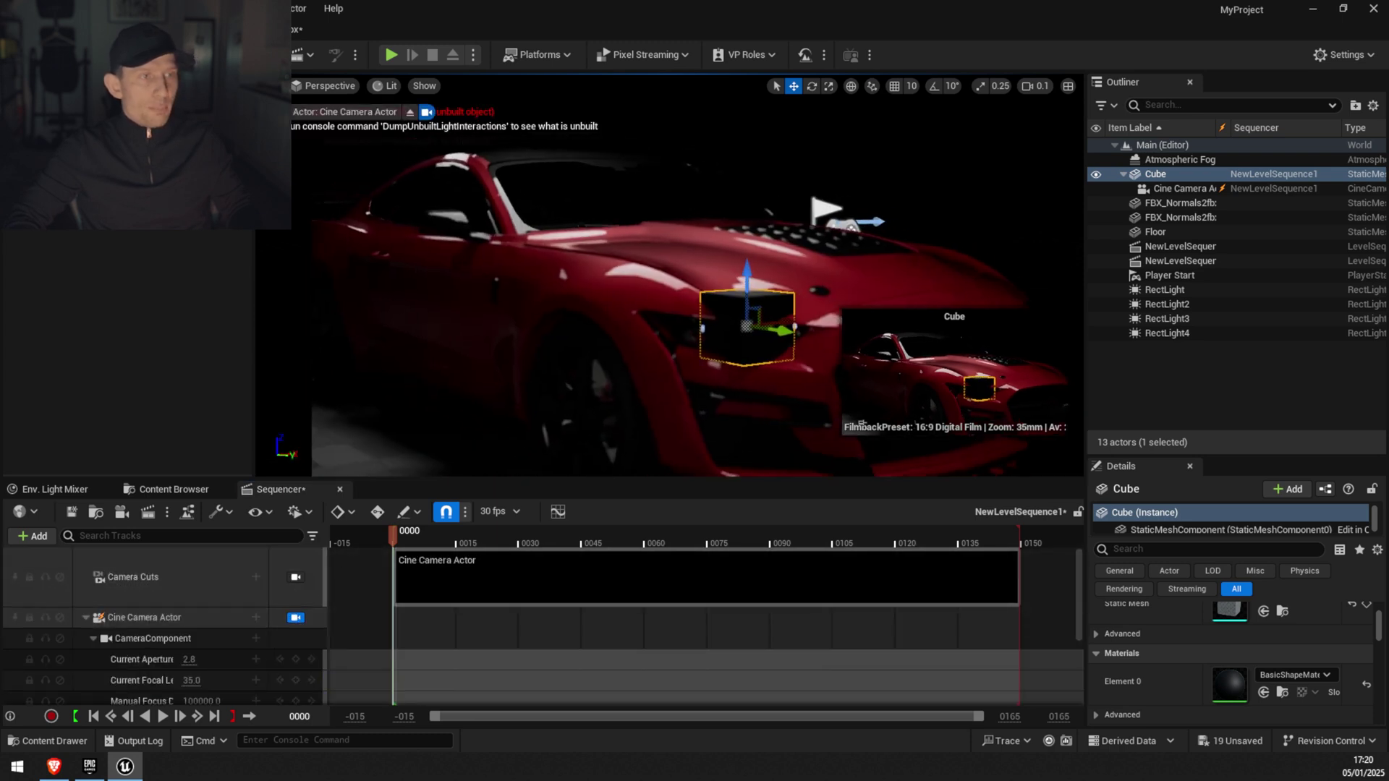
pyautogui.scroll(-4, 861, 424)
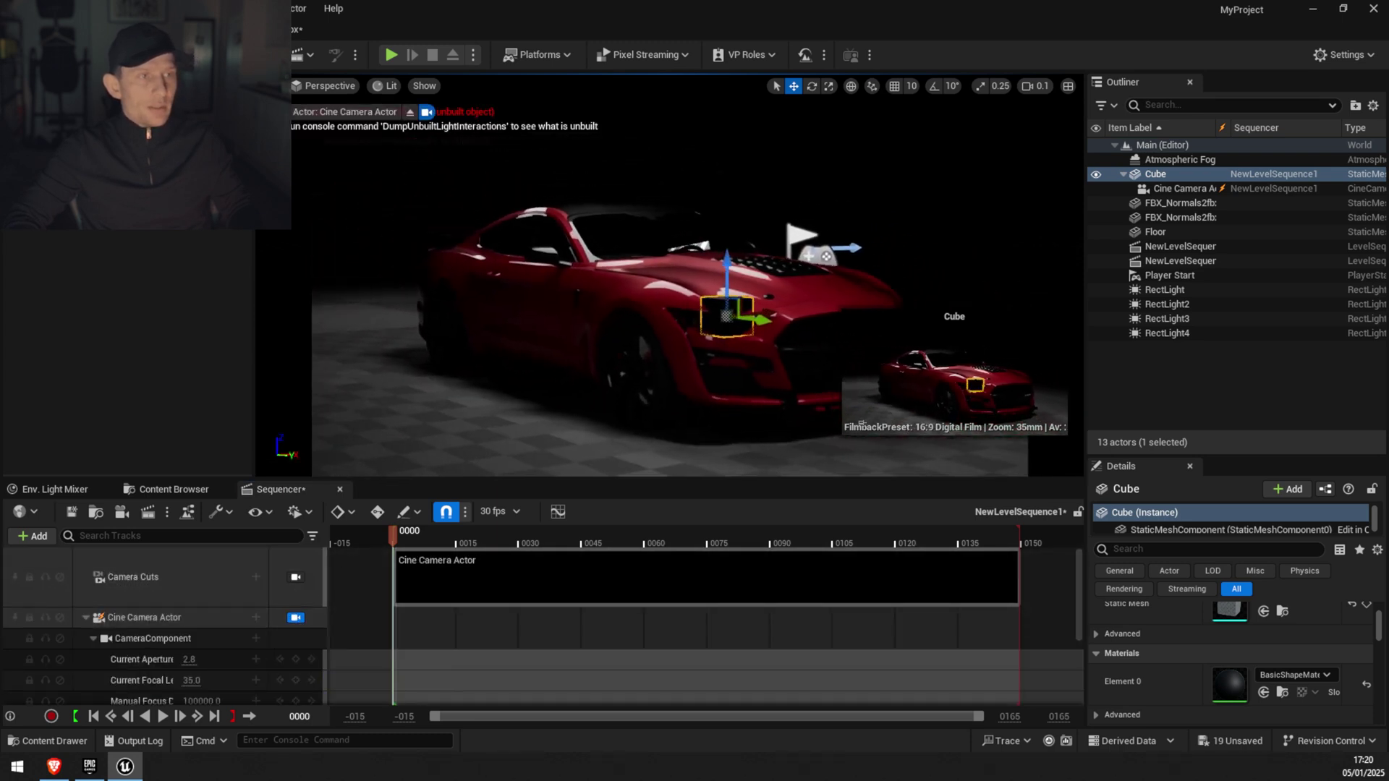
pyautogui.press('s')
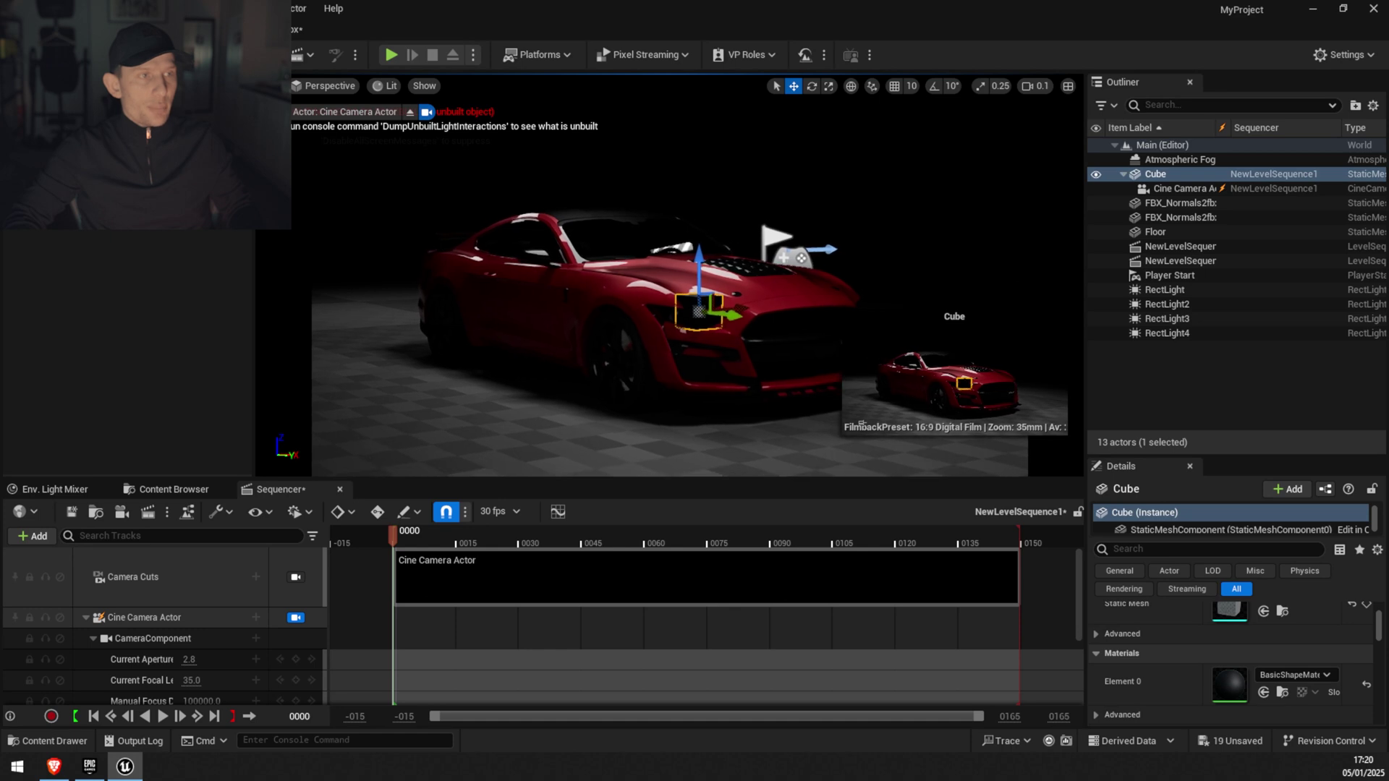
pyautogui.scroll(-3, 210, 666)
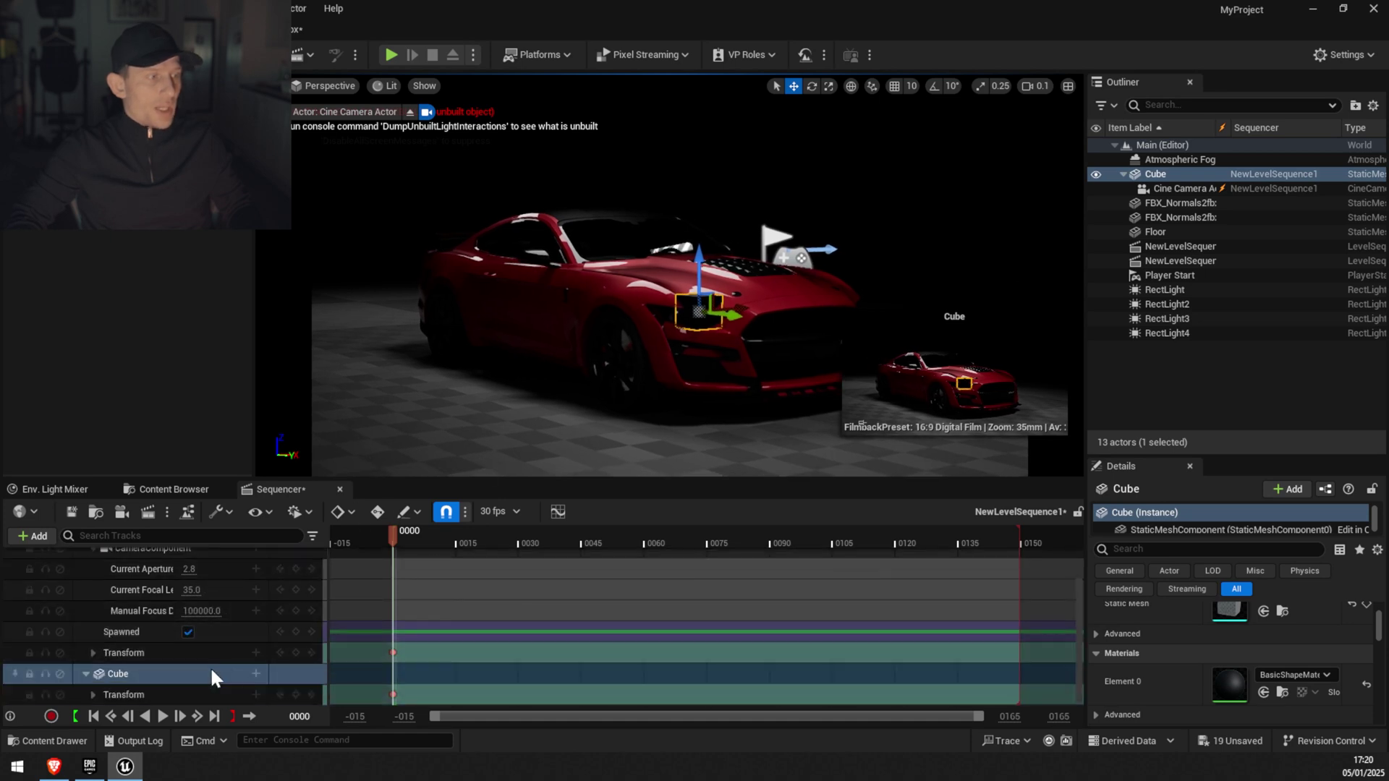
pyautogui.click(296, 653)
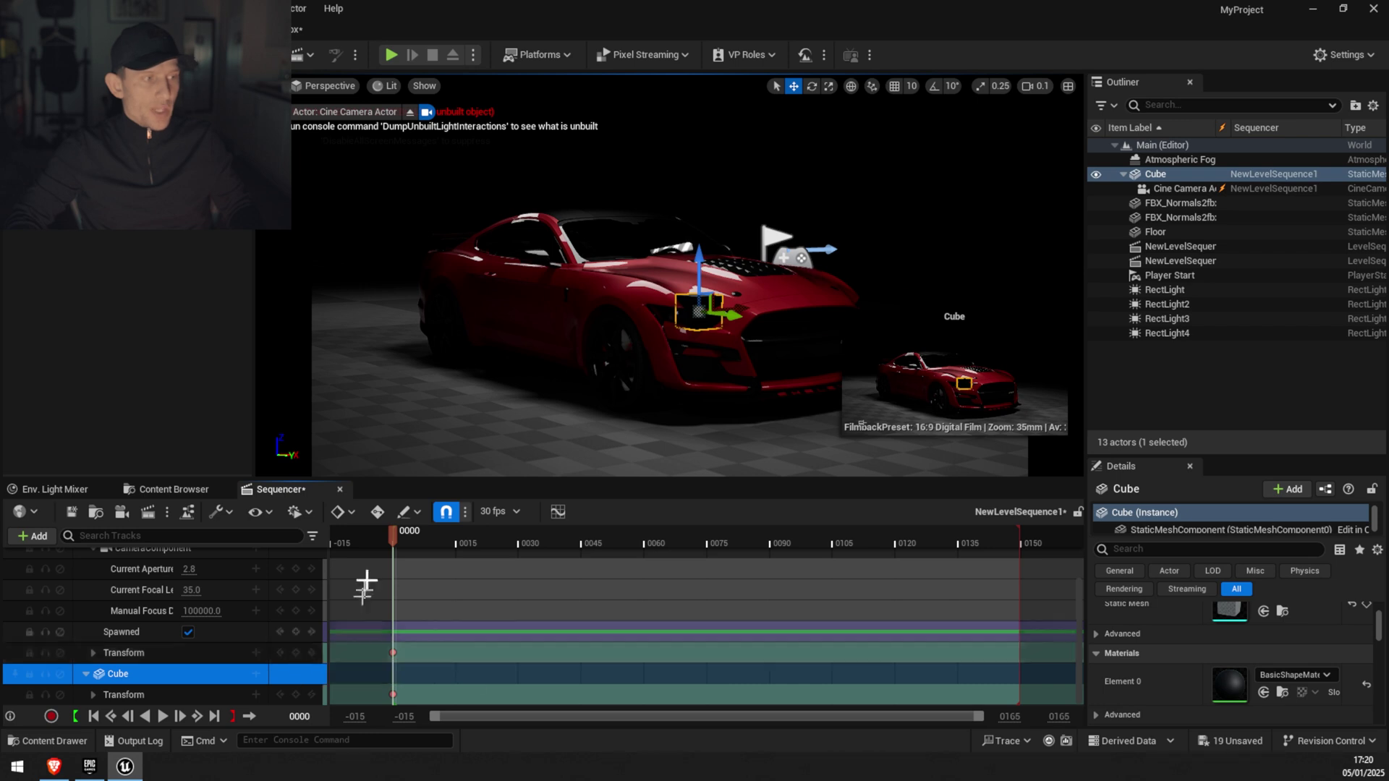
# Key the Cube's rotation Yaw at 20 at frame 100 of the sequence.
pyautogui.click(412, 535)
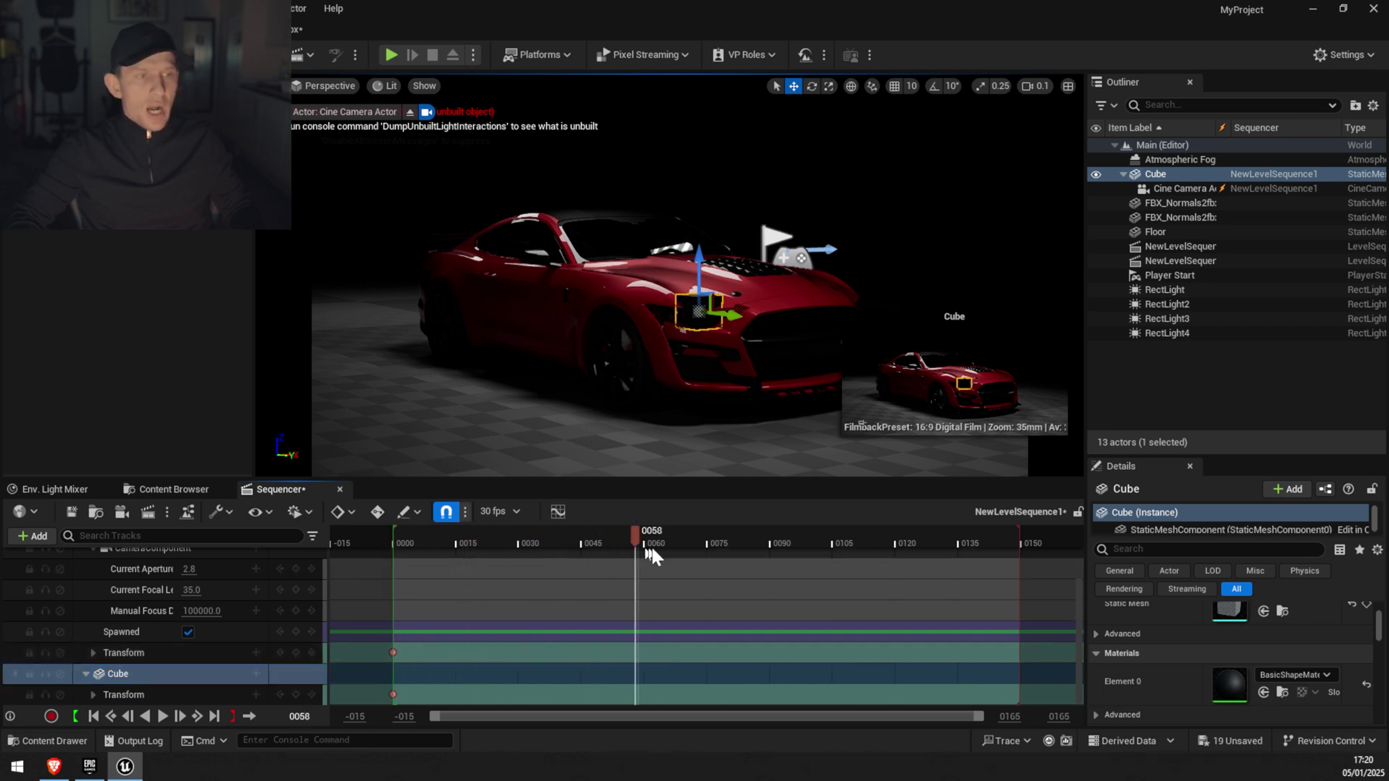
pyautogui.moveTo(809, 549); pyautogui.dragTo(812, 547)
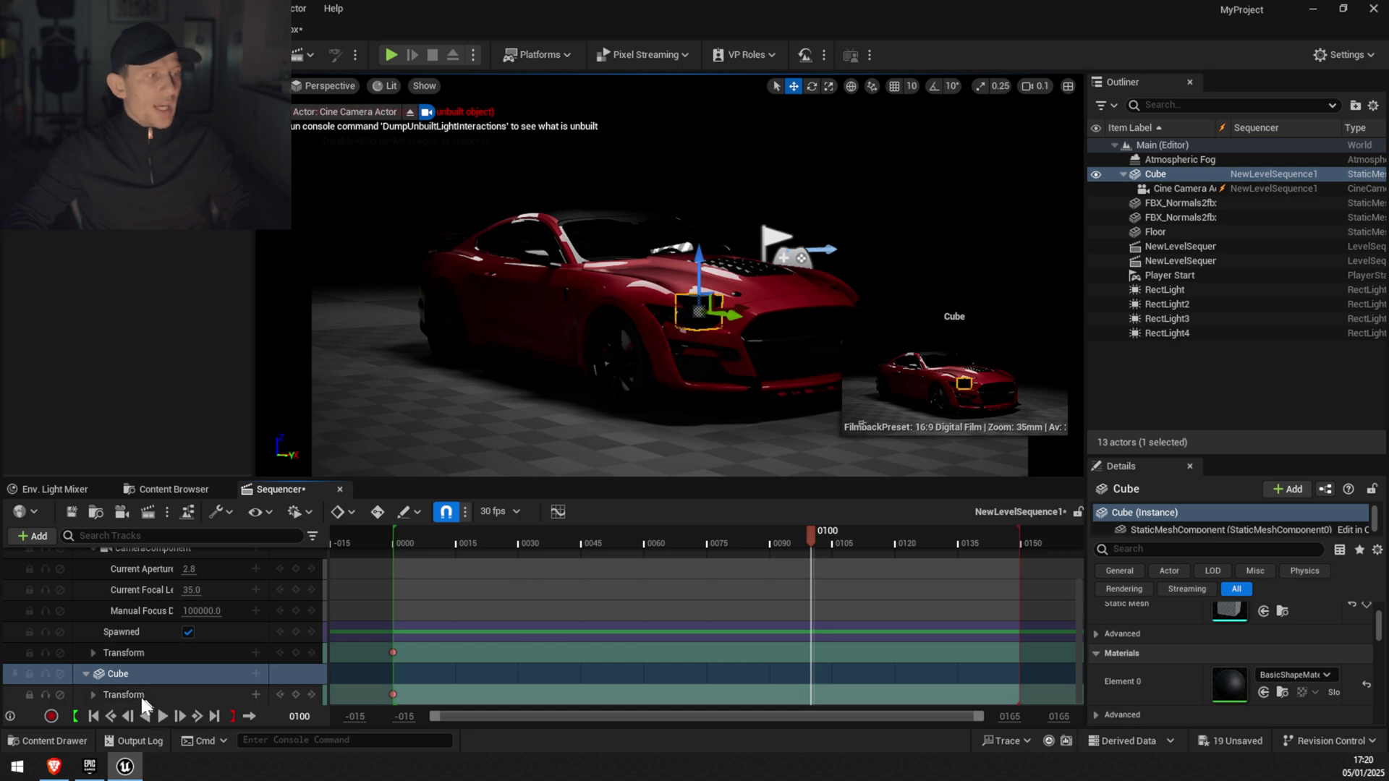
pyautogui.click(94, 691)
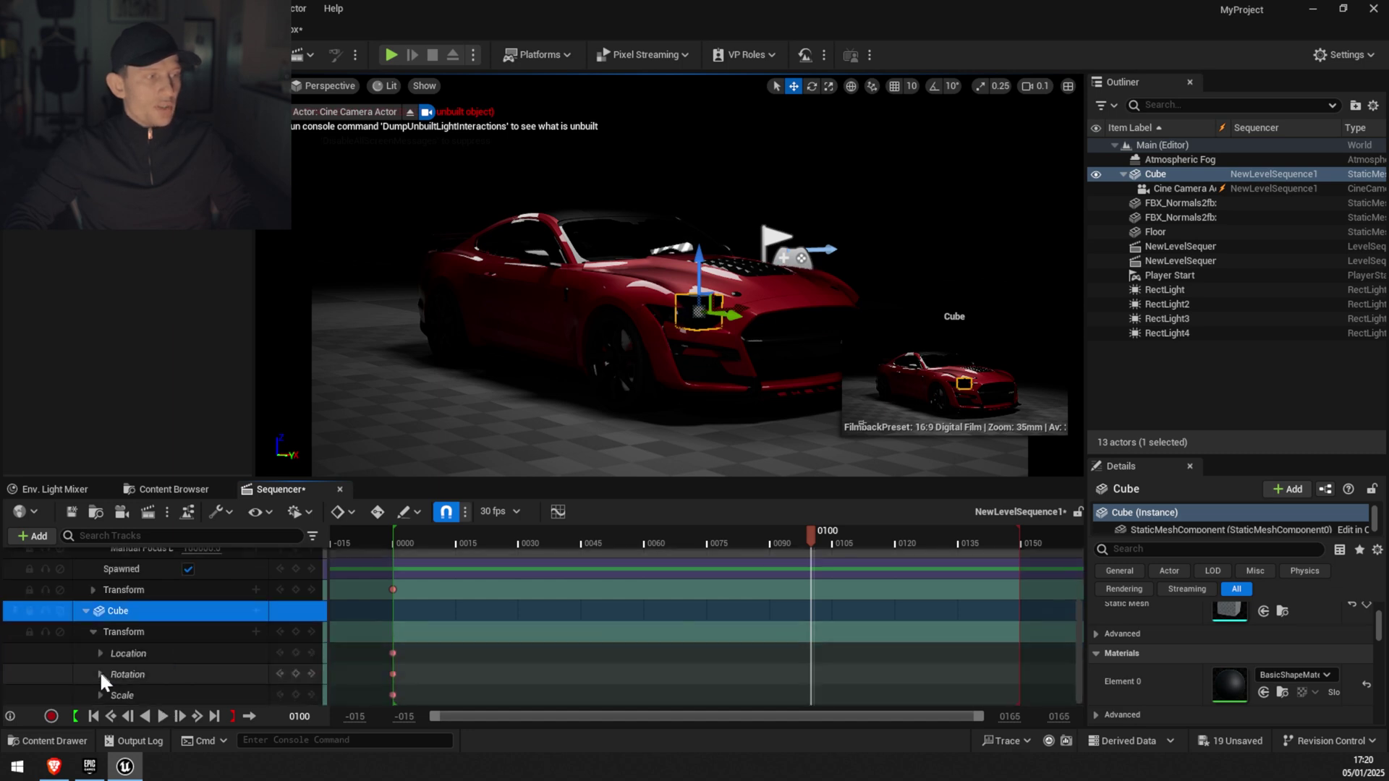
pyautogui.click(100, 673)
pyautogui.scroll(-2, 151, 676)
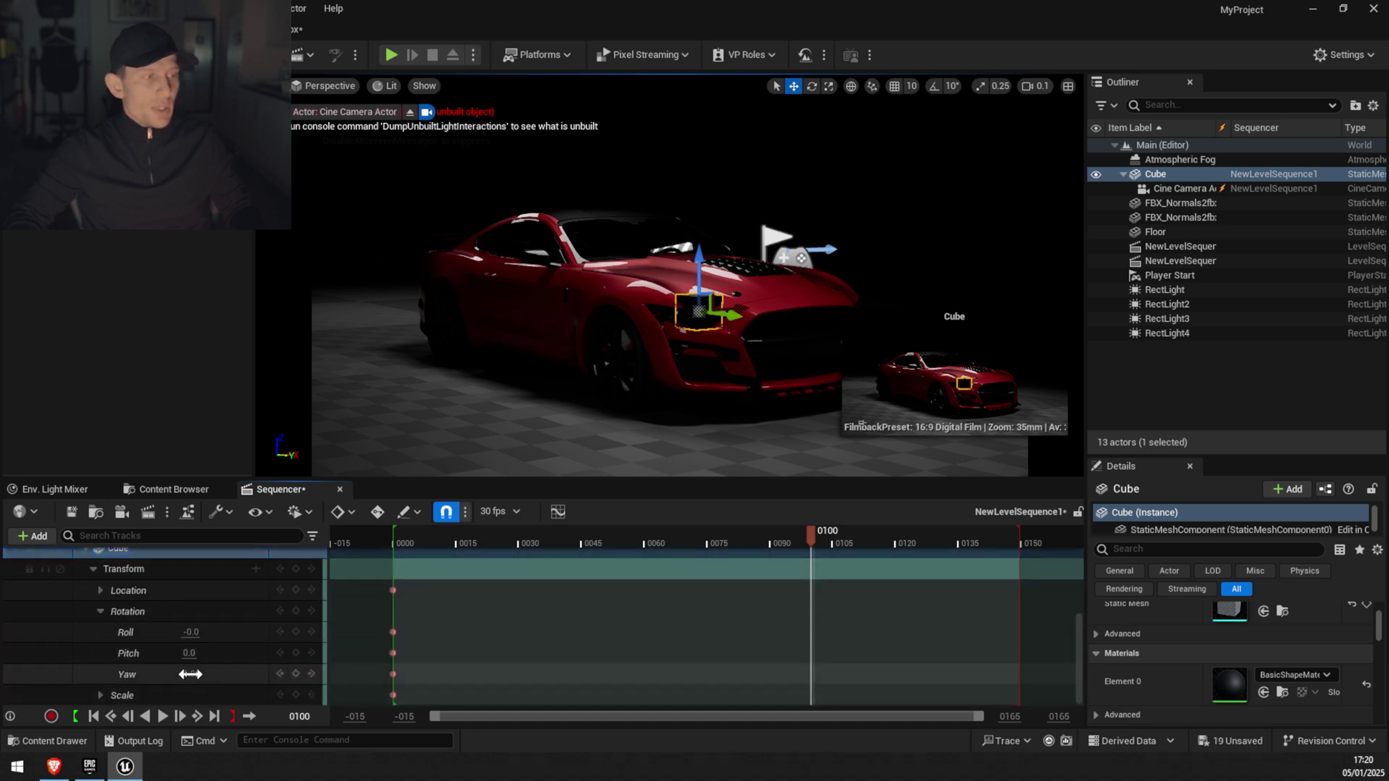
pyautogui.click(189, 675)
pyautogui.write('20')
pyautogui.press('Return')
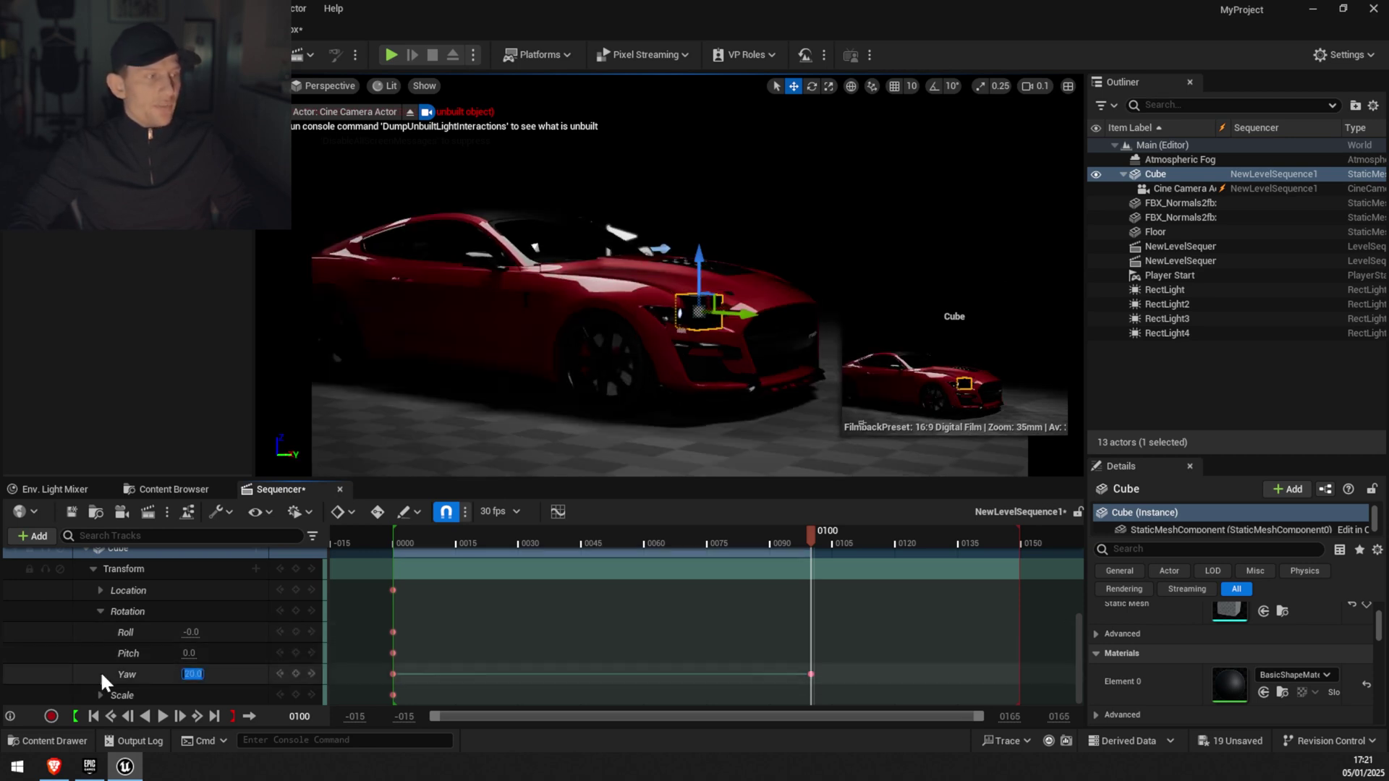
pyautogui.click(68, 674)
# Play the sequence from frame 0 and scrub back through it to preview the camera's orbit around the car.
pyautogui.moveTo(805, 541); pyautogui.dragTo(418, 562)
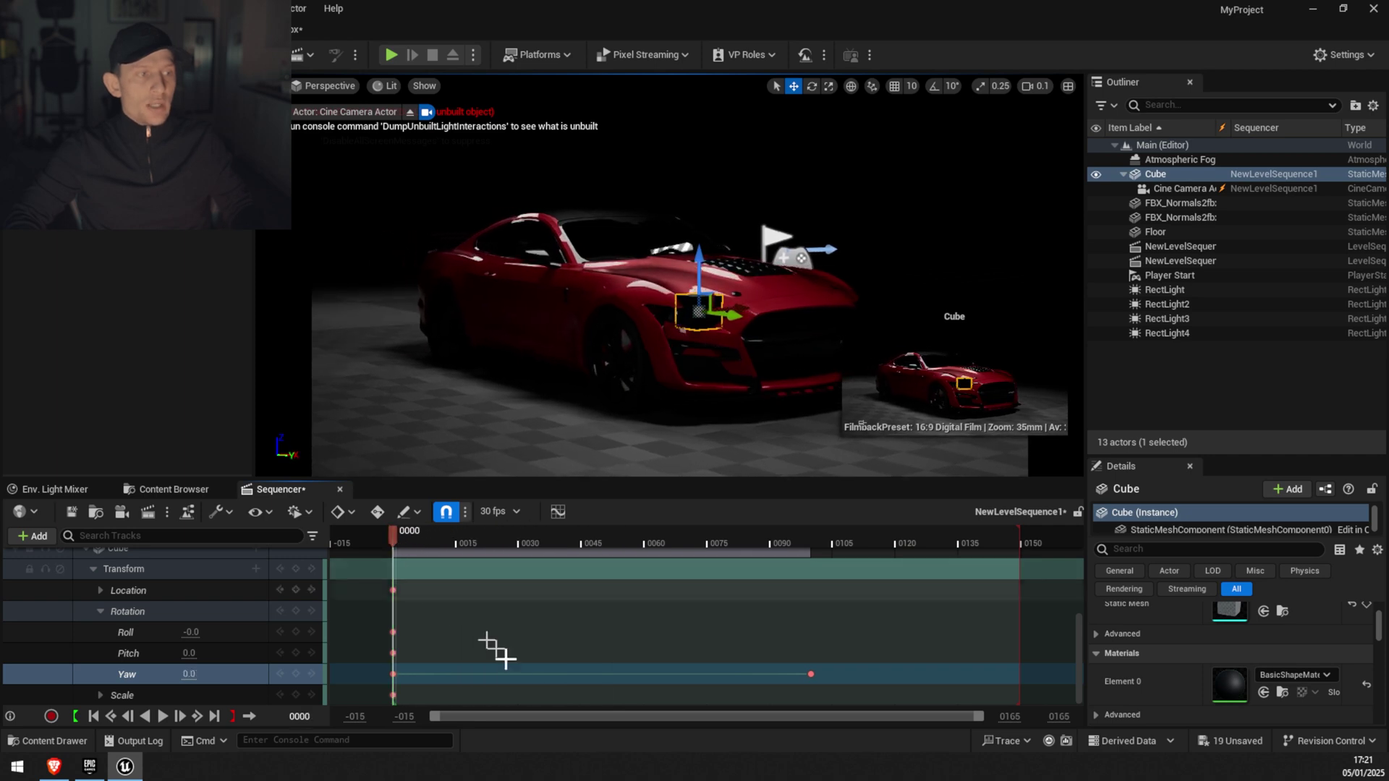
pyautogui.press('space')
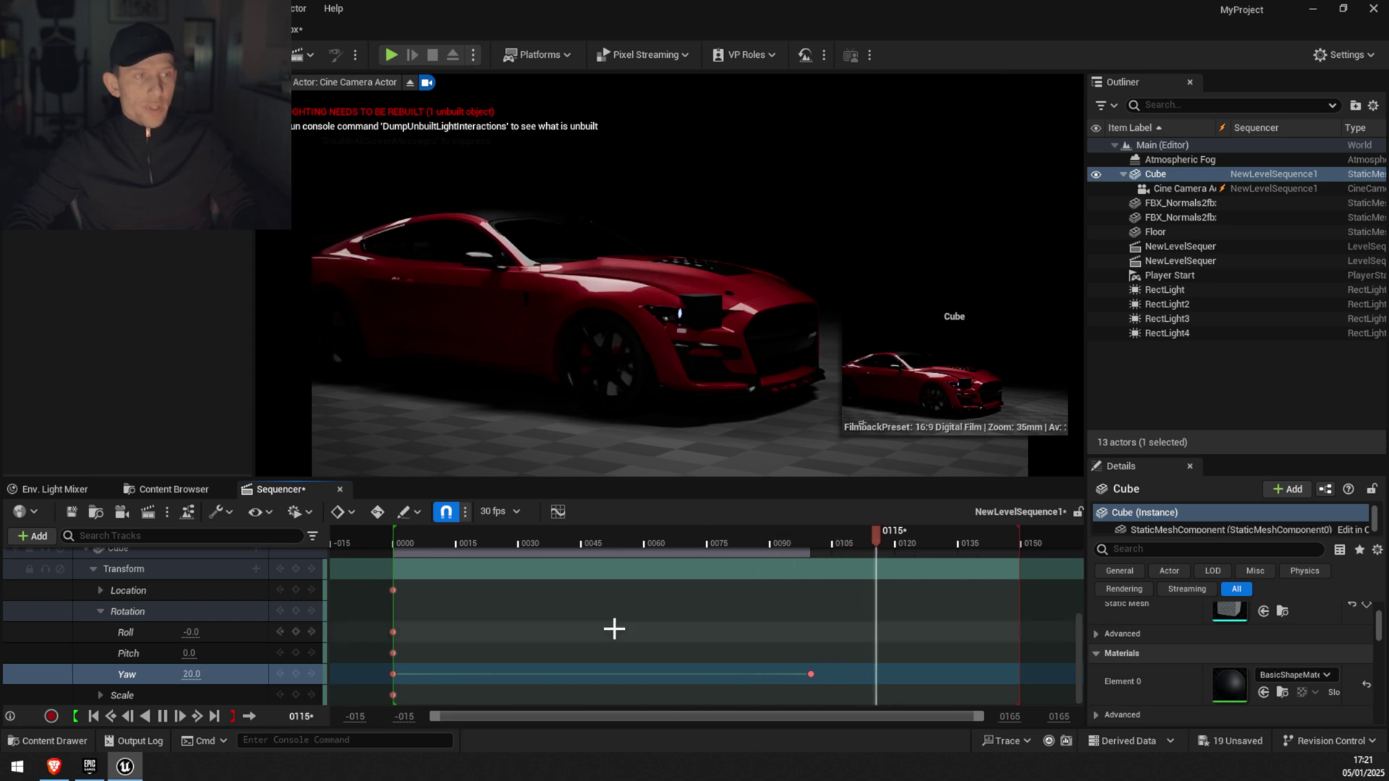
pyautogui.press('space')
pyautogui.moveTo(758, 555); pyautogui.dragTo(481, 557)
# Set the Cube's keys at frames 0 and 100 to Linear interpolation and return to the start of the sequence.
pyautogui.moveTo(353, 591); pyautogui.dragTo(392, 697)
pyautogui.rightClick(393, 693)
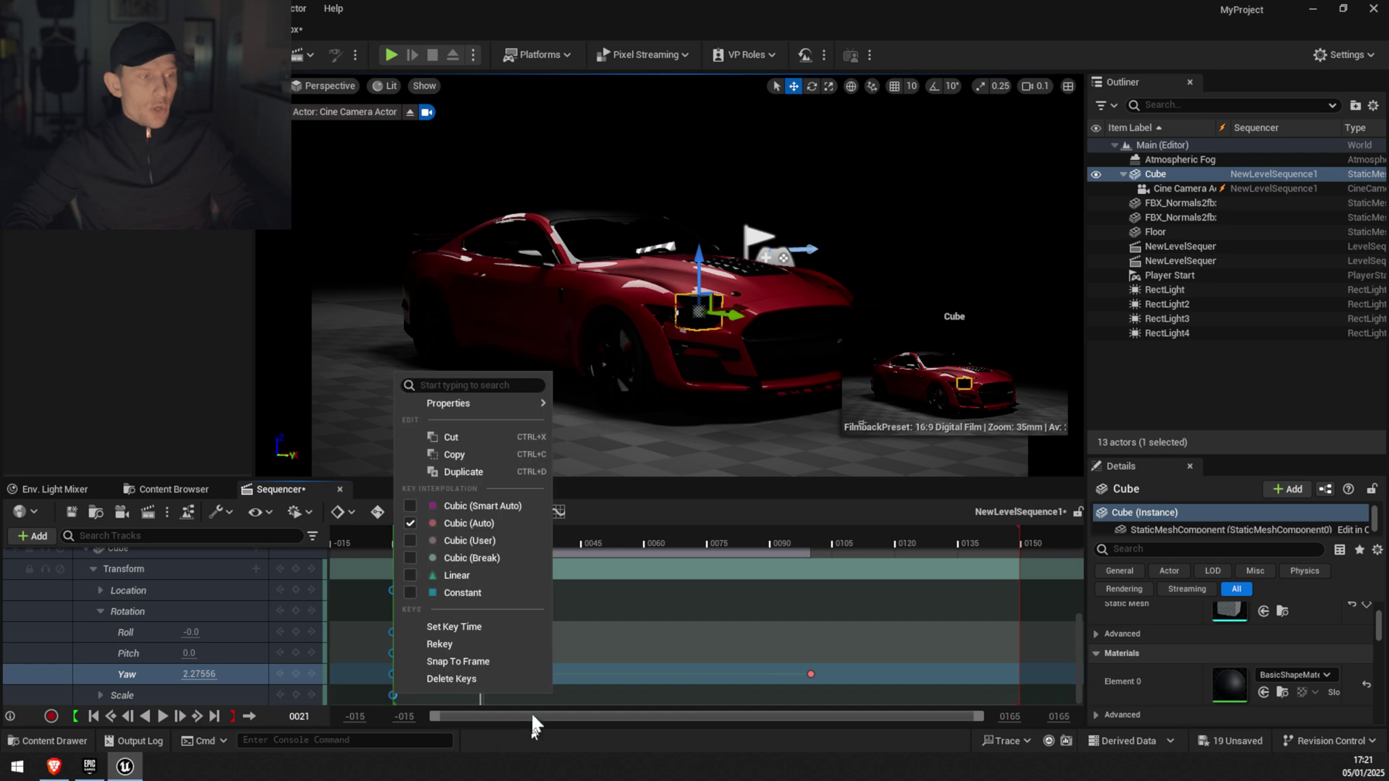
pyautogui.click(462, 570)
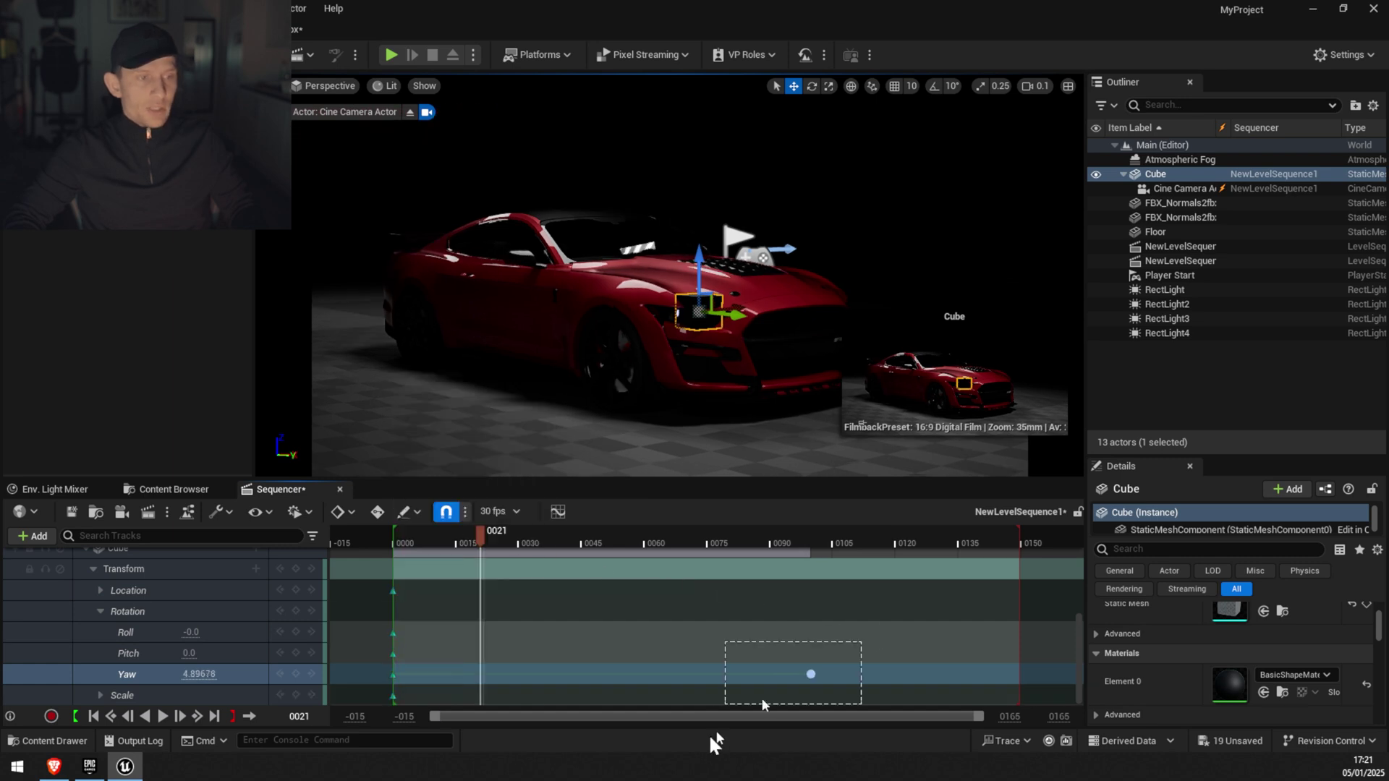
pyautogui.moveTo(764, 705); pyautogui.dragTo(764, 705)
pyautogui.rightClick(809, 674)
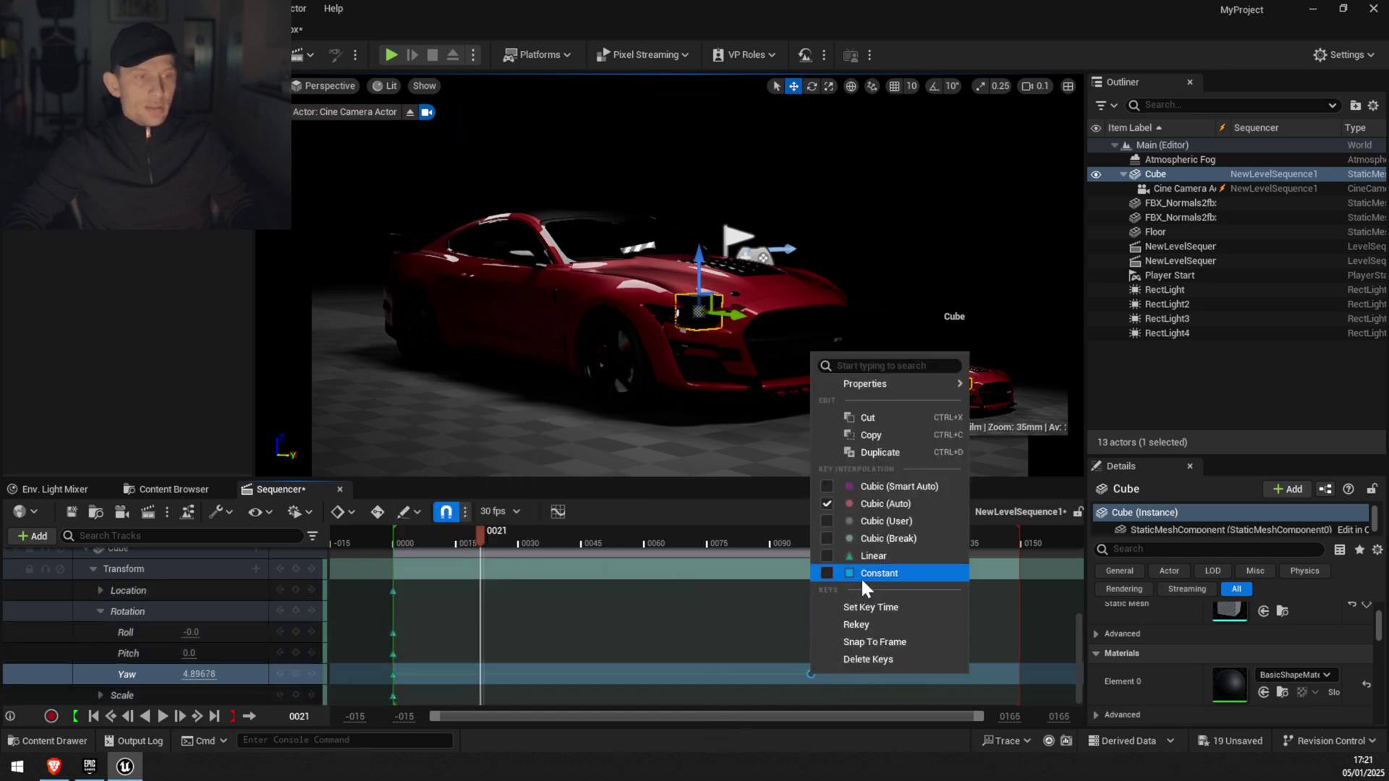
pyautogui.click(870, 551)
pyautogui.moveTo(471, 529); pyautogui.dragTo(393, 543)
pyautogui.moveTo(631, 758); pyautogui.dragTo(660, 600)
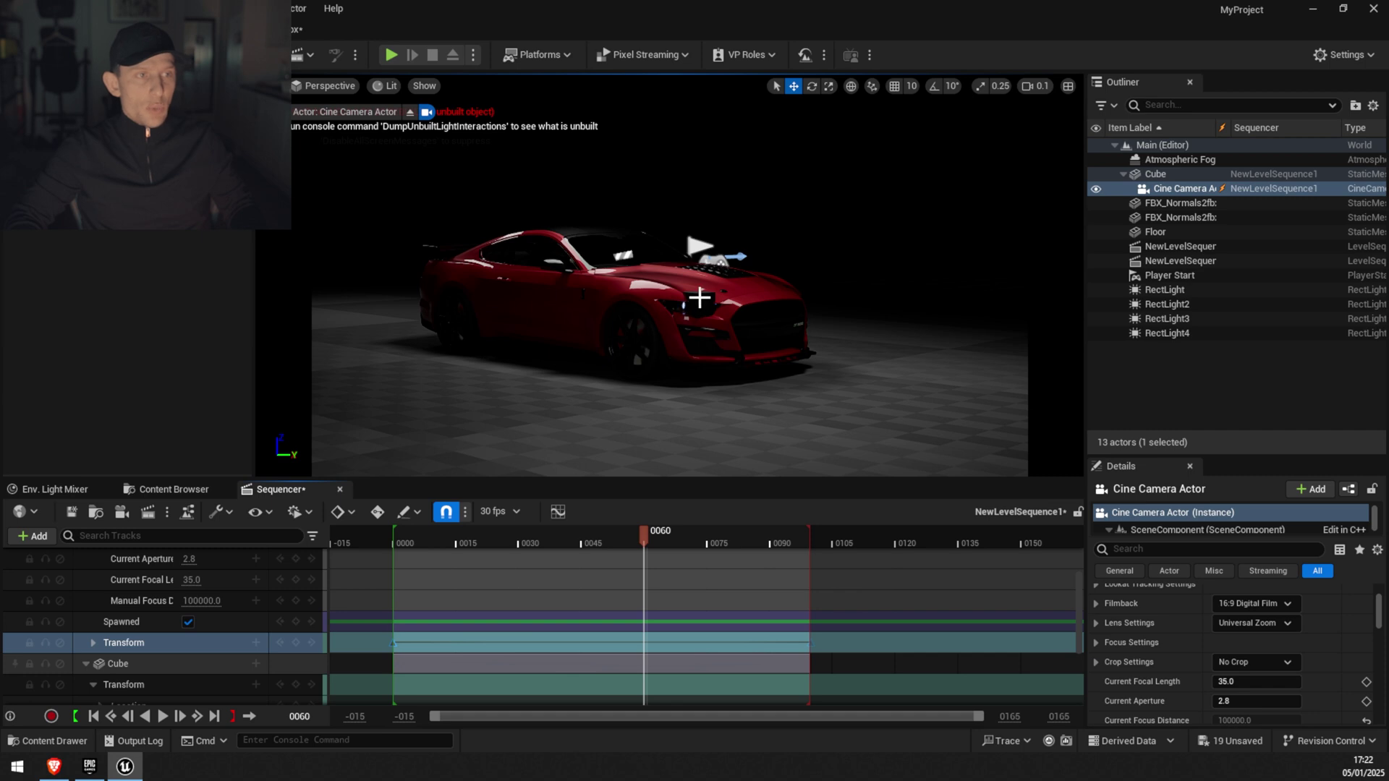
# Select the Cube, search its details for visi, and hide it from the shot.
pyautogui.click(698, 298)
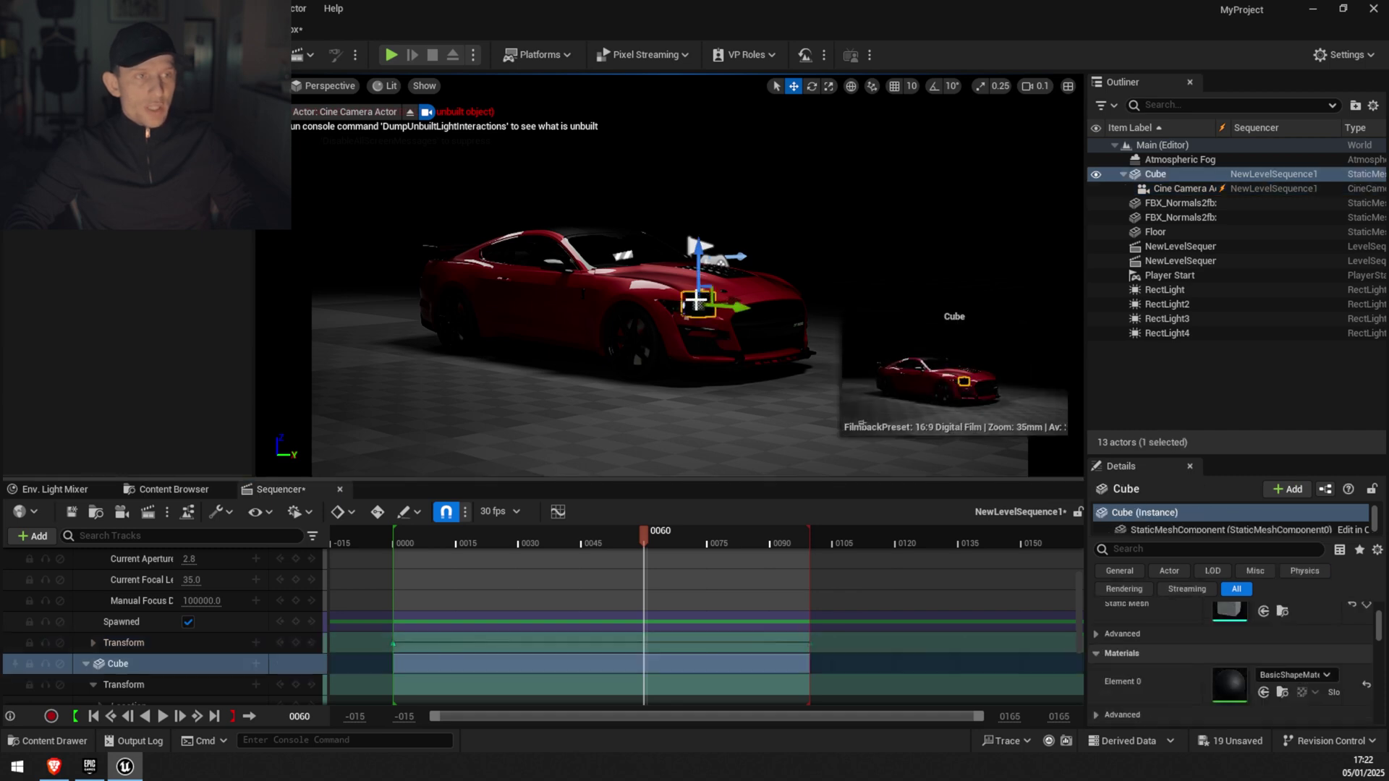
pyautogui.click(1208, 549)
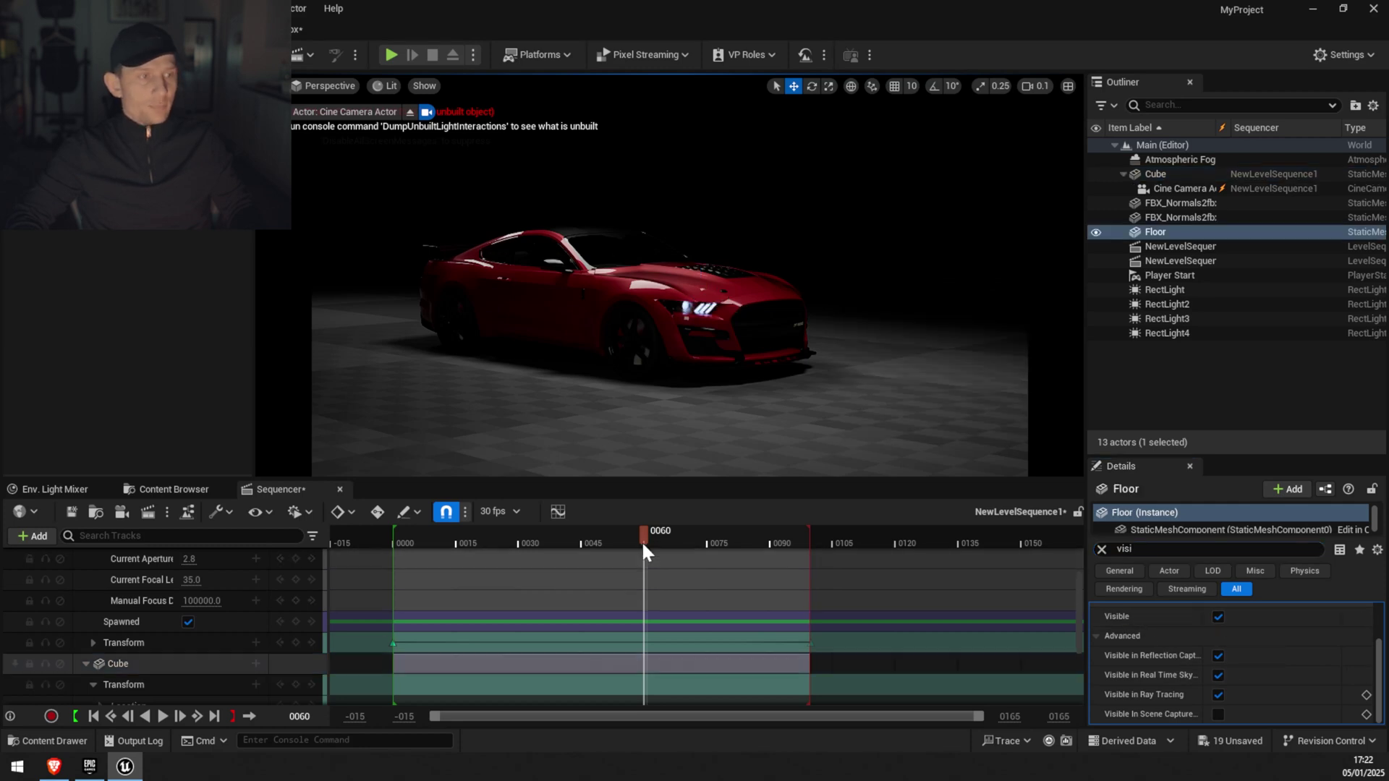
# Key the camera's Manual Focus Distance at 537.463379 at frame 0 and at 774.035217 at frame 99, keeping the car in focus.
pyautogui.moveTo(641, 541); pyautogui.dragTo(394, 558)
pyautogui.scroll(2, 204, 621)
pyautogui.scroll(1, 205, 627)
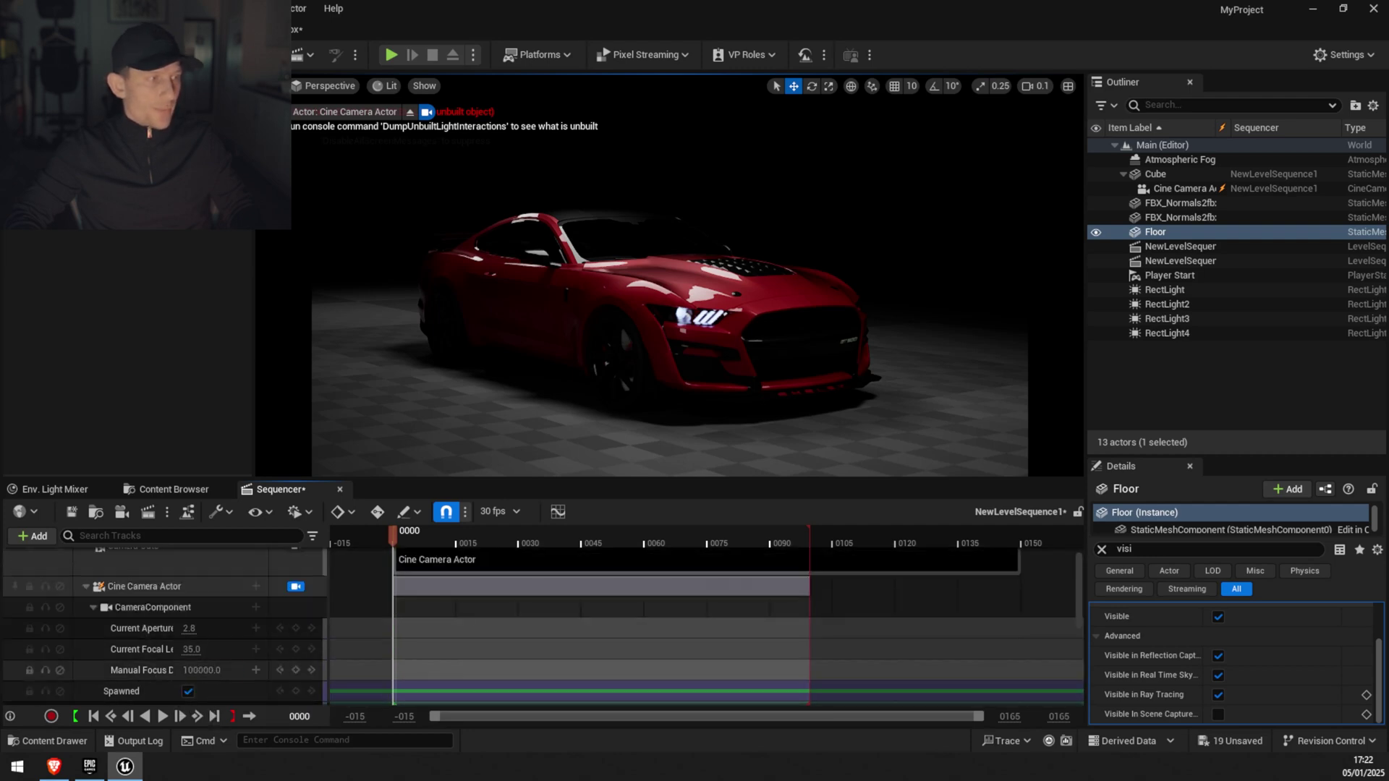
pyautogui.moveTo(205, 670)
pyautogui.mouseDown()
pyautogui.moveTo(160, 670)
pyautogui.moveTo(212, 672)
pyautogui.mouseUp()
pyautogui.click(281, 671)
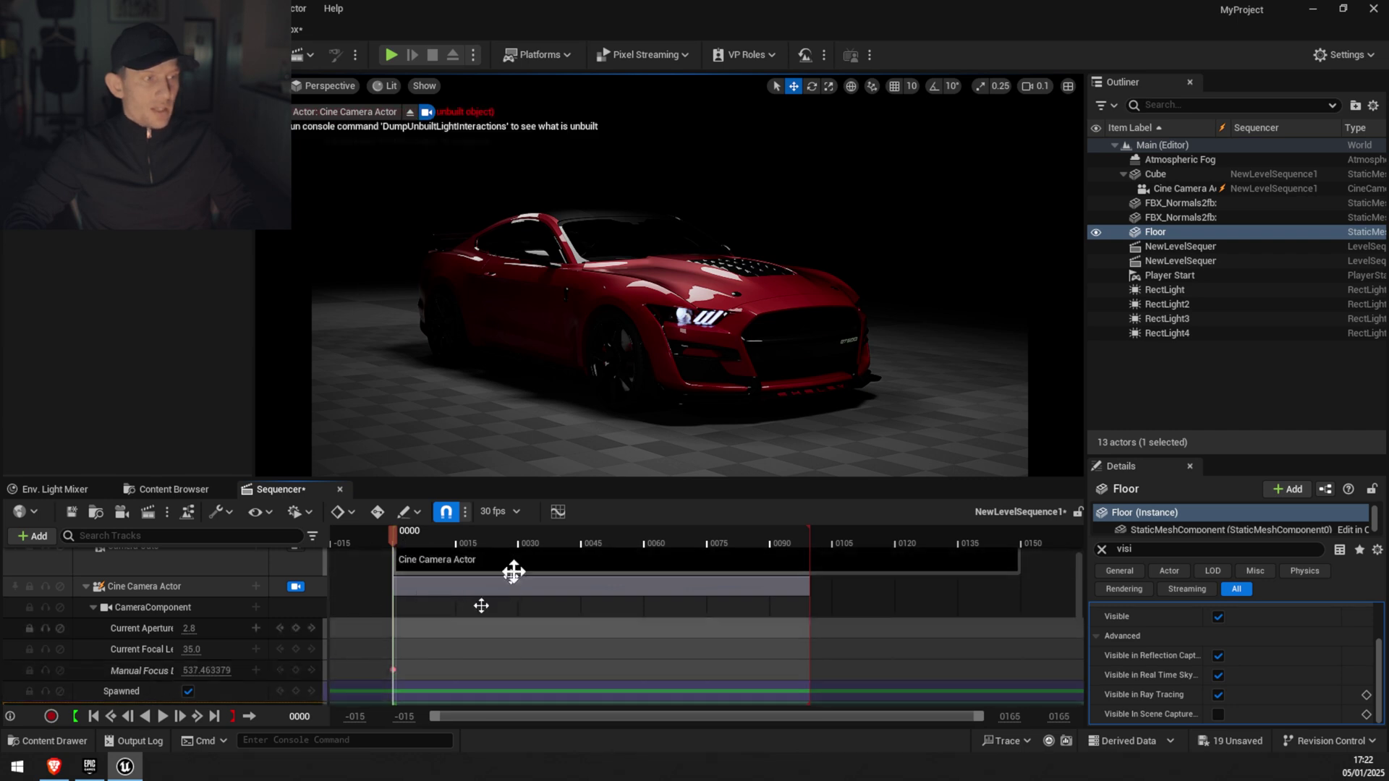
pyautogui.moveTo(420, 547); pyautogui.dragTo(812, 567)
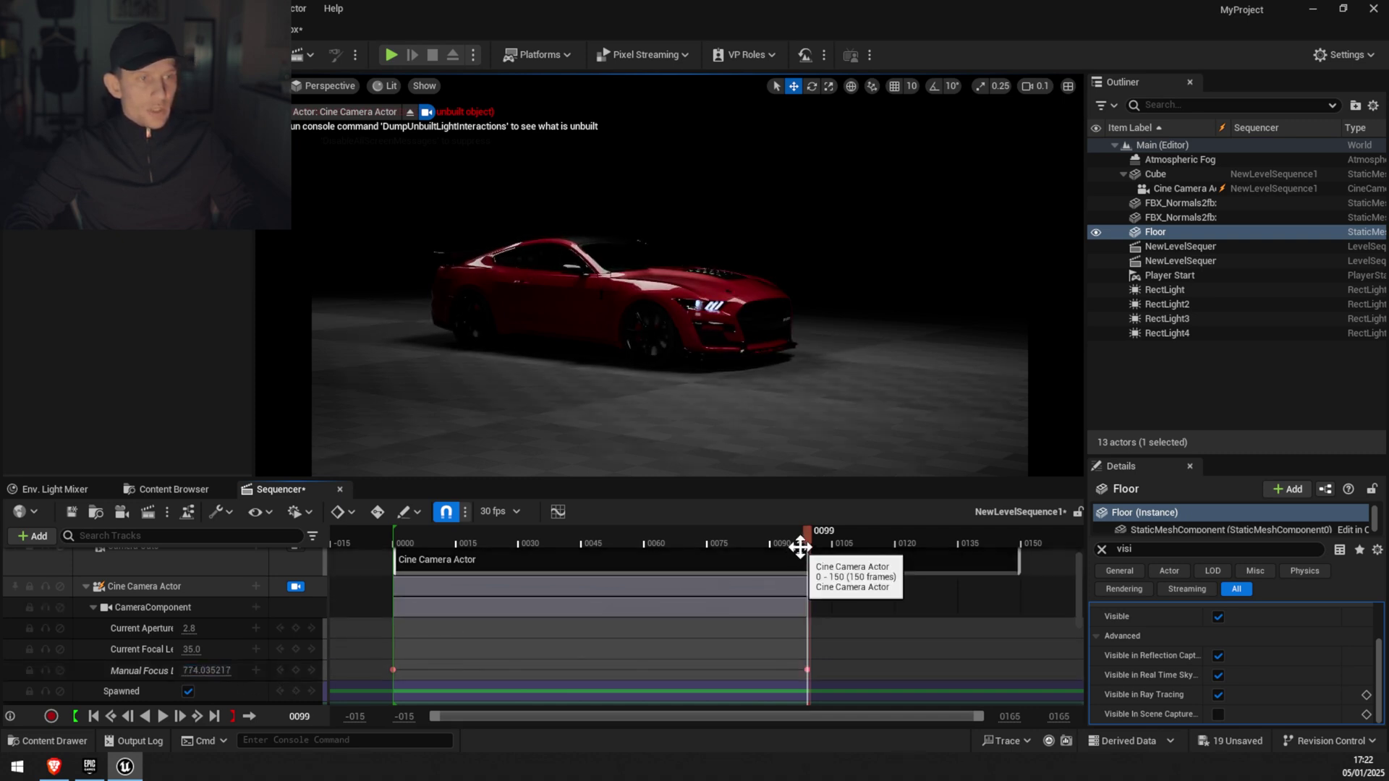
# Play the sequence from frame 0 to check the focus and camera move.
pyautogui.moveTo(810, 566); pyautogui.dragTo(393, 588)
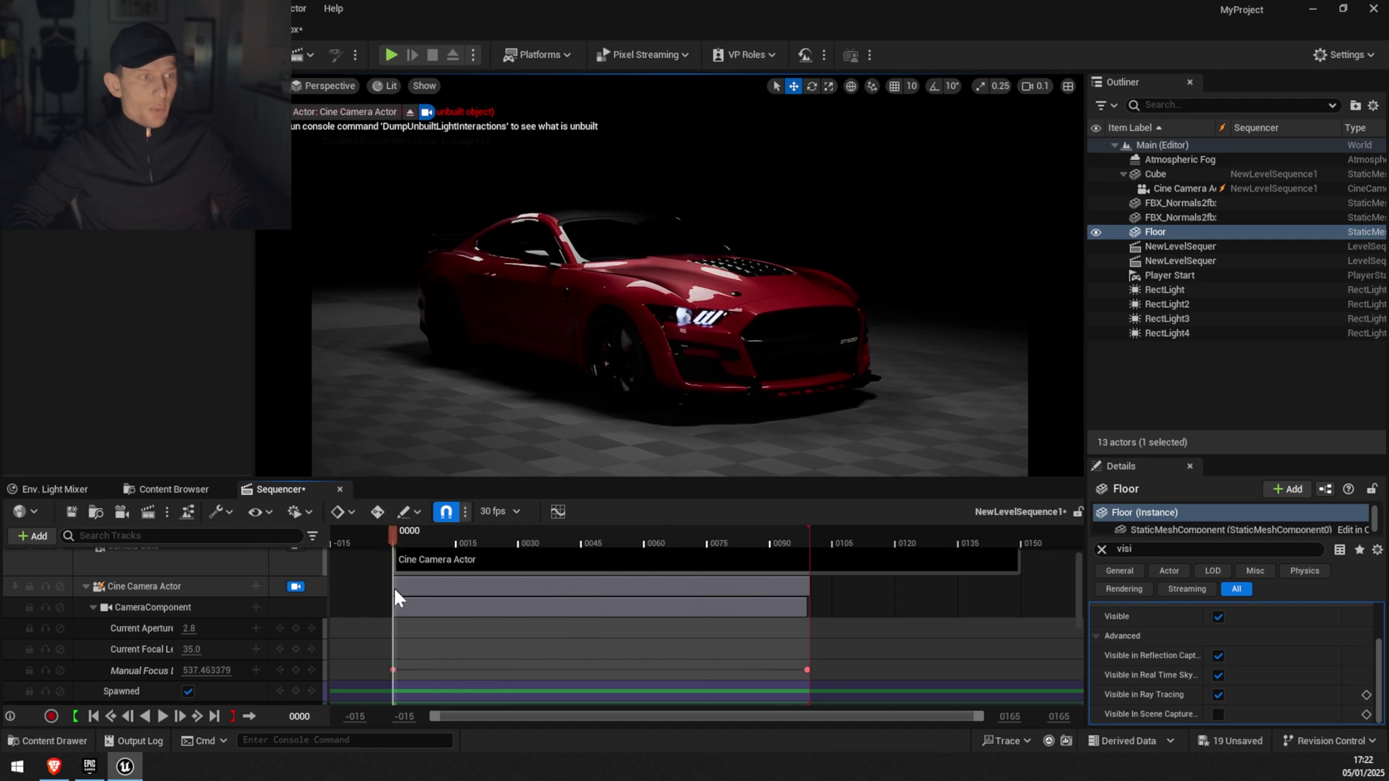
pyautogui.press('space')
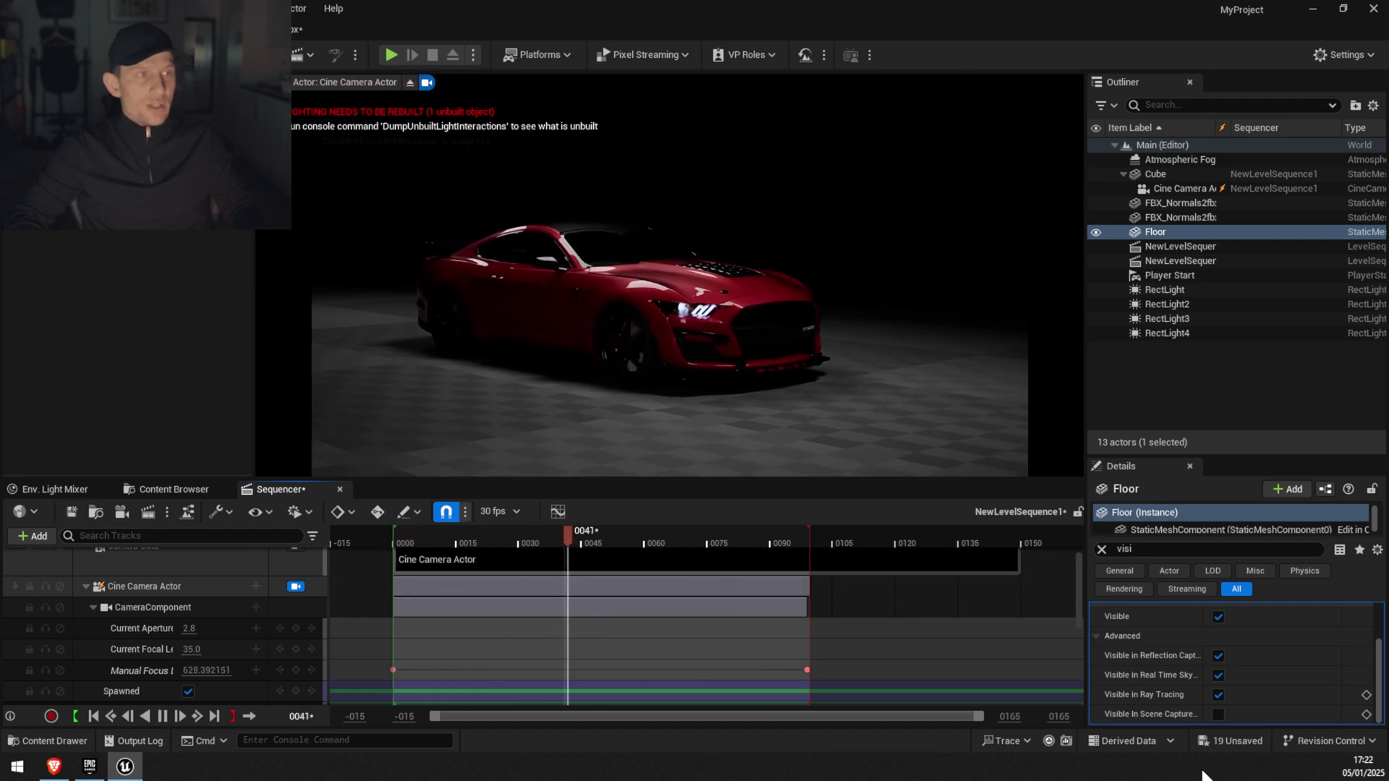